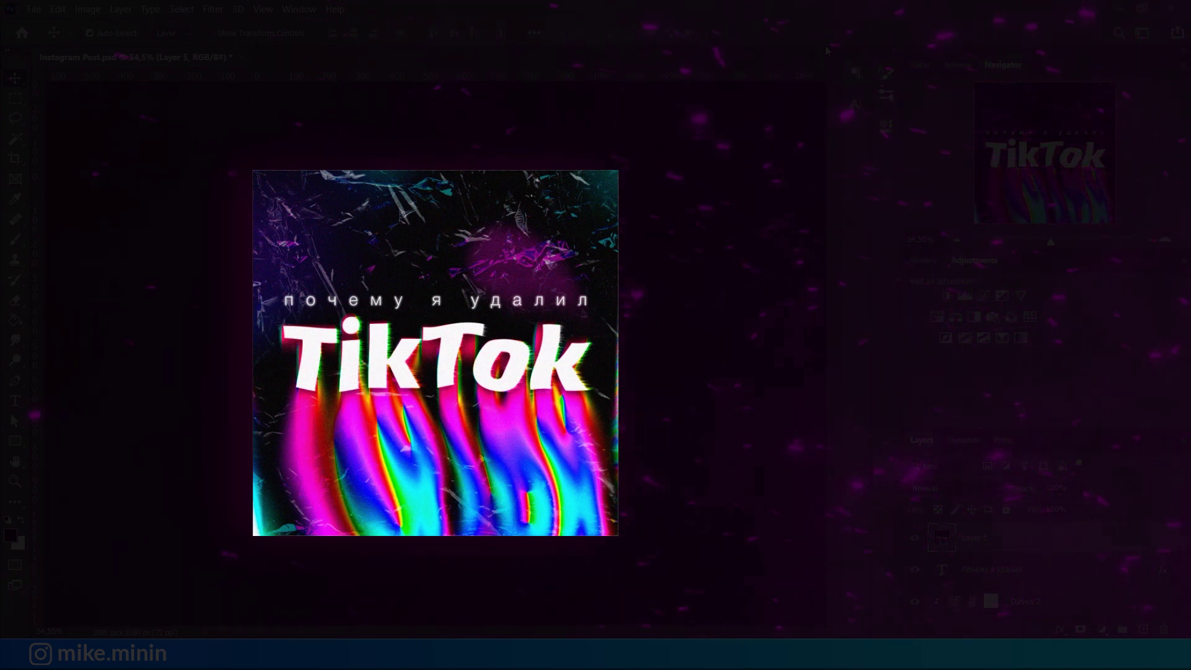
# Create a new 1080×1080 px black document named 'Instagram post'.
pyautogui.click(34, 8)
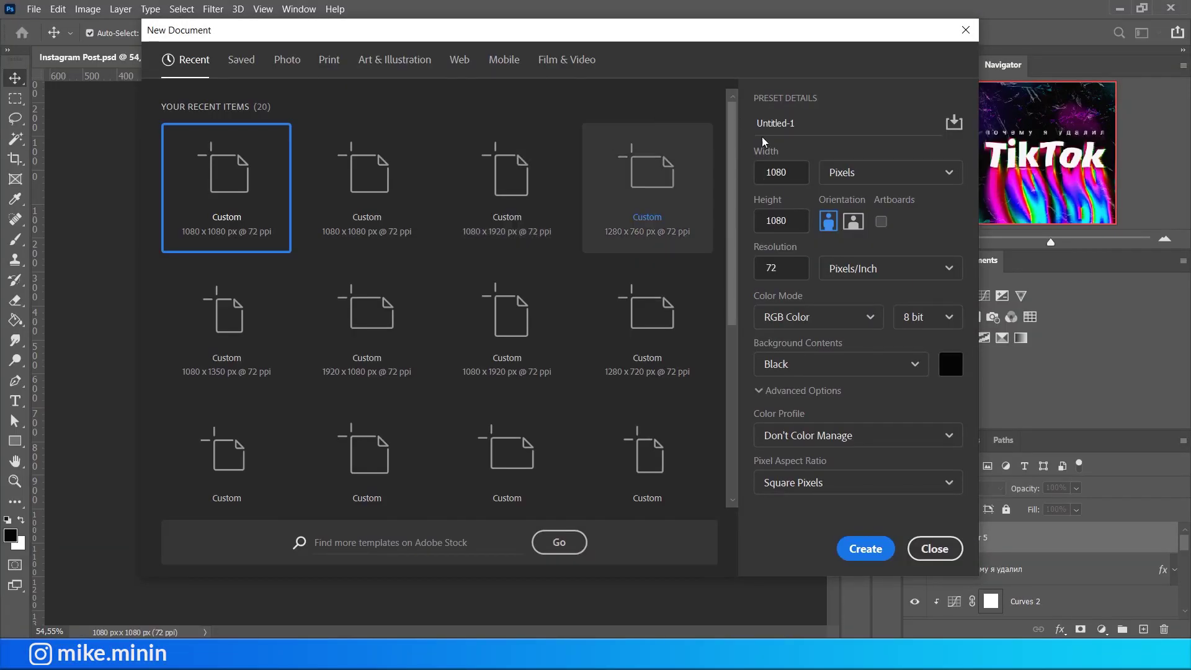
pyautogui.click(765, 127)
pyautogui.write('Instagram post')
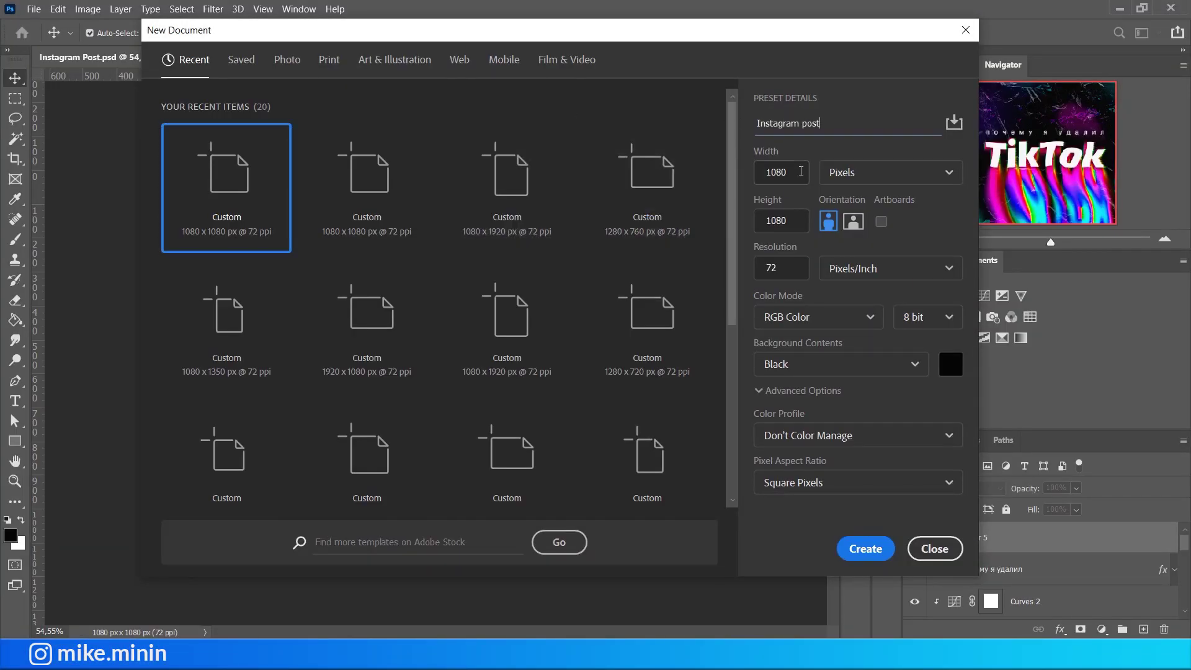
pyautogui.press('Tab')
pyautogui.press('Tab')
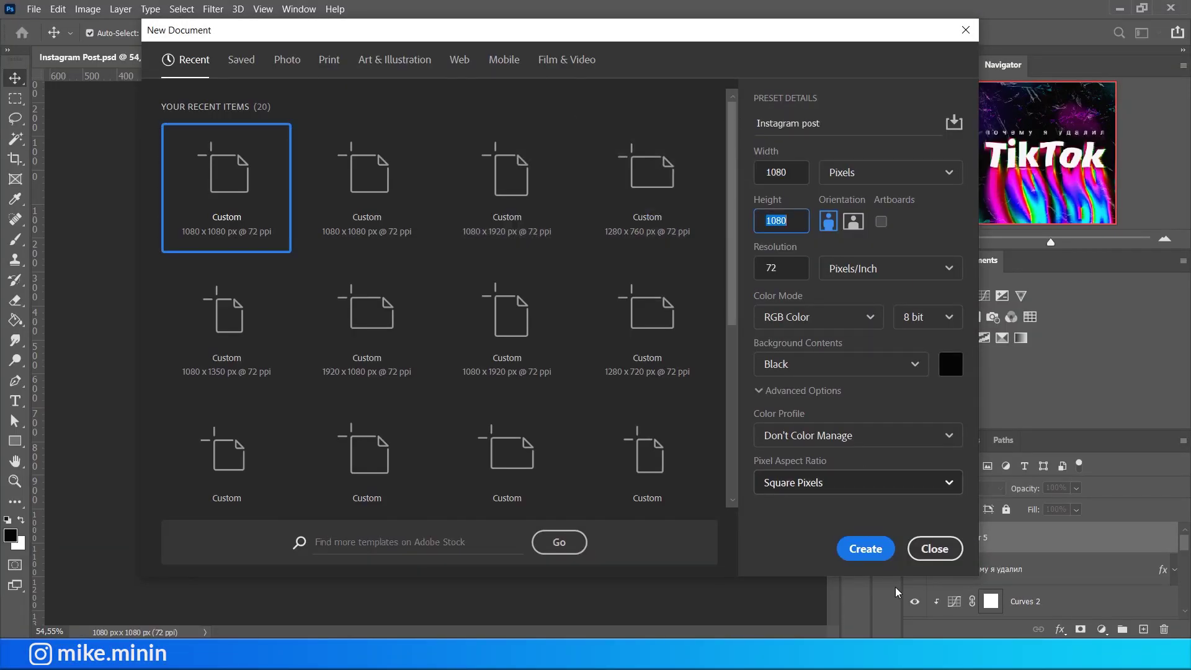
pyautogui.click(853, 554)
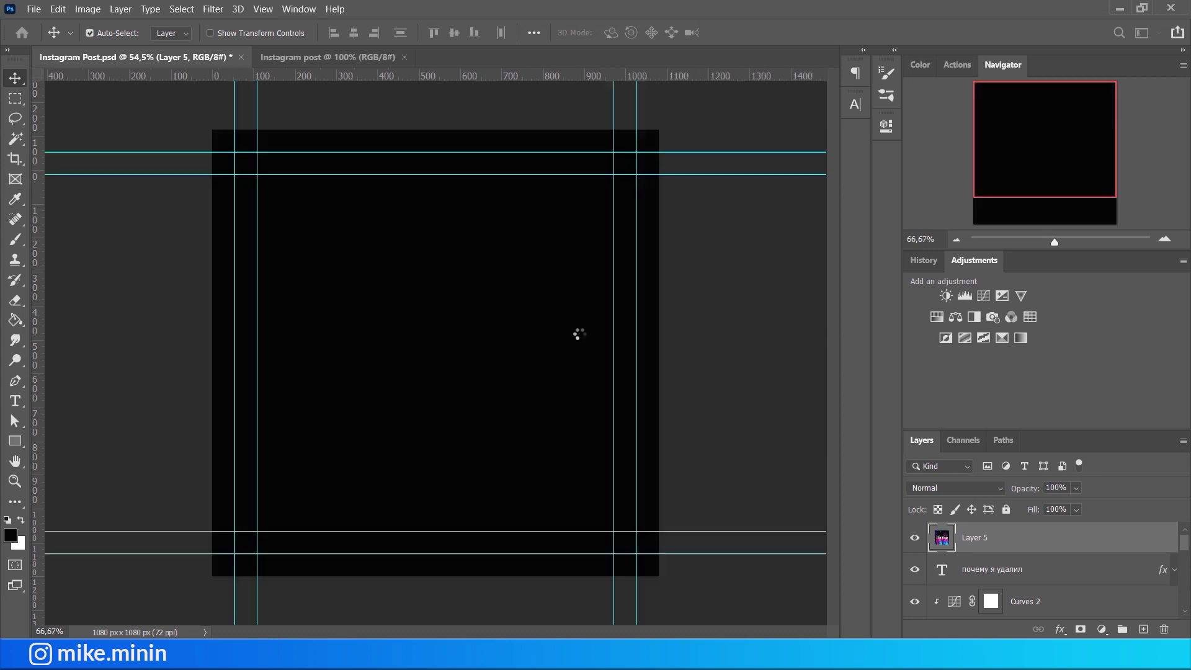
# Clear all guides and place the plastic-wrap texture, scaled to fill the canvas.
pyautogui.click(263, 9)
pyautogui.click(379, 394)
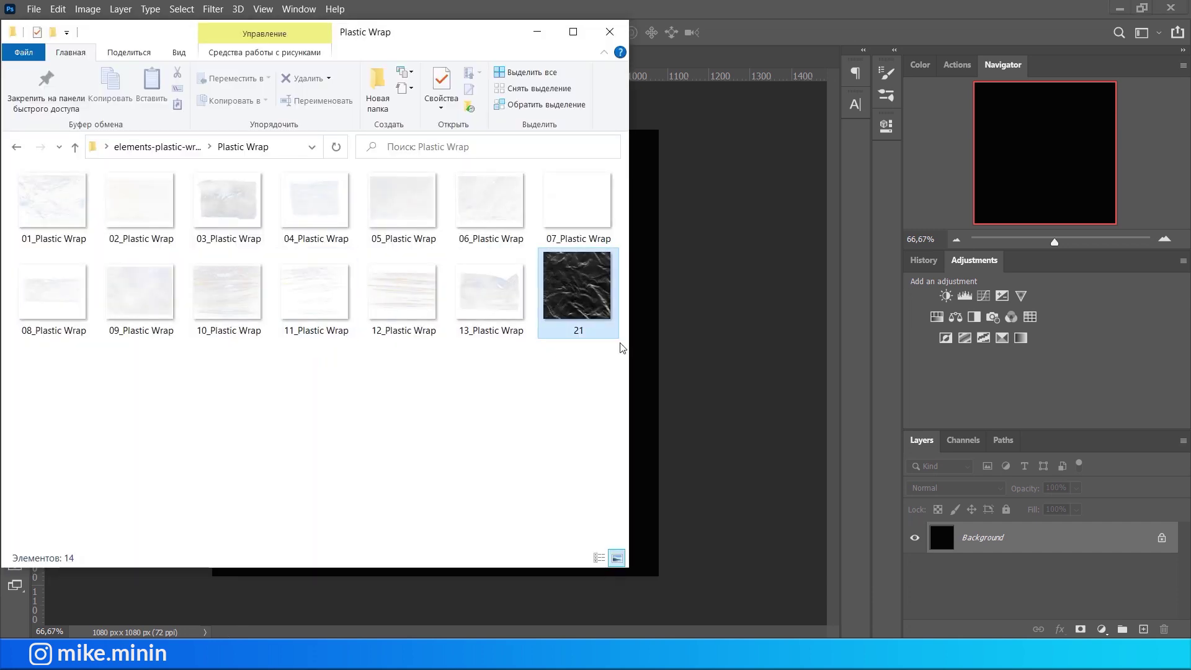
pyautogui.moveTo(576, 291)
pyautogui.mouseDown()
pyautogui.moveTo(662, 419)
pyautogui.moveTo(529, 315)
pyautogui.mouseUp()
pyautogui.moveTo(570, 352)
pyautogui.mouseDown()
pyautogui.moveTo(670, 359)
pyautogui.moveTo(655, 359)
pyautogui.mouseUp()
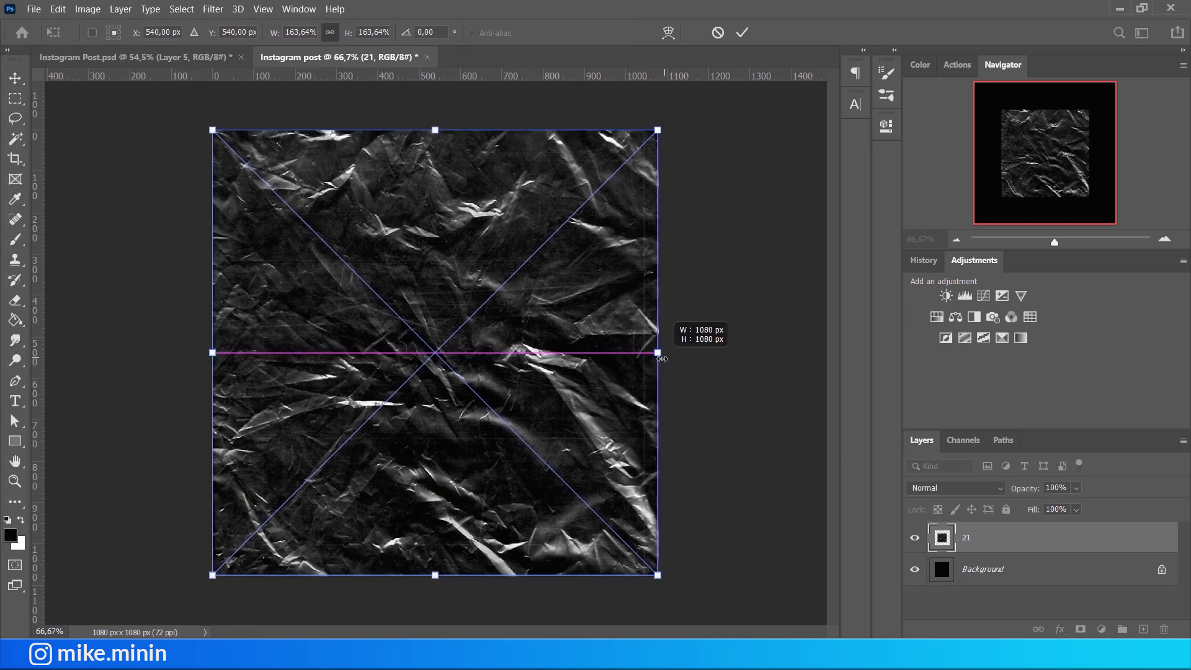
pyautogui.click(742, 33)
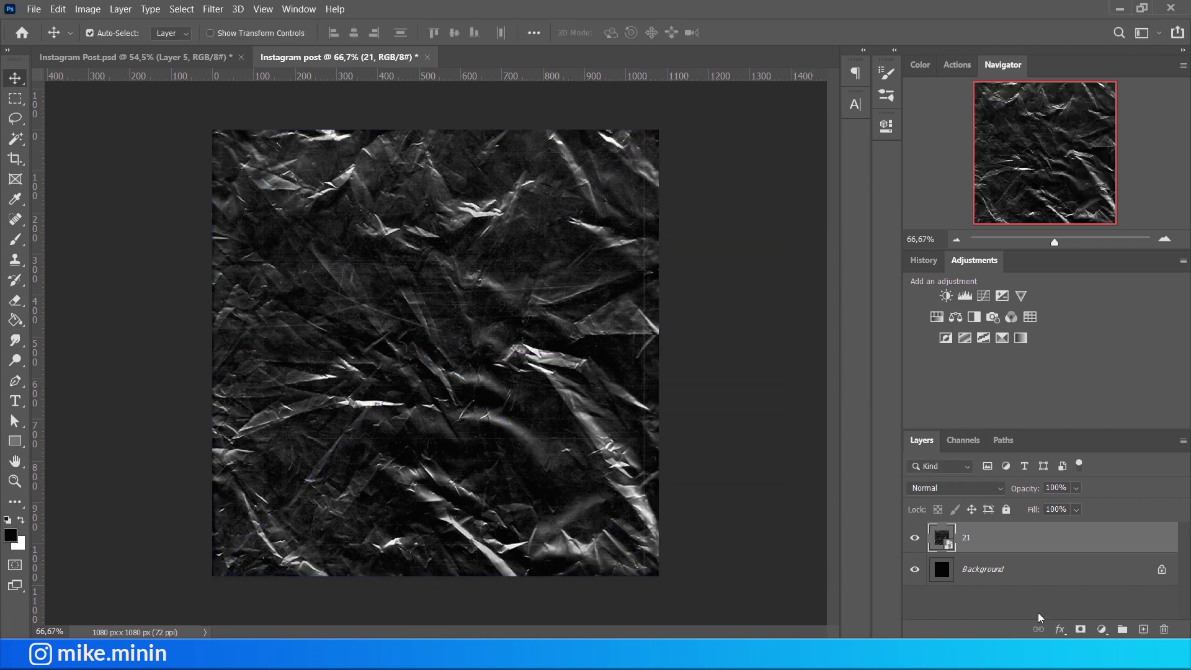
# Add a Curves adjustment that darkens the texture's midtones and highlights.
pyautogui.click(1101, 629)
pyautogui.click(1085, 433)
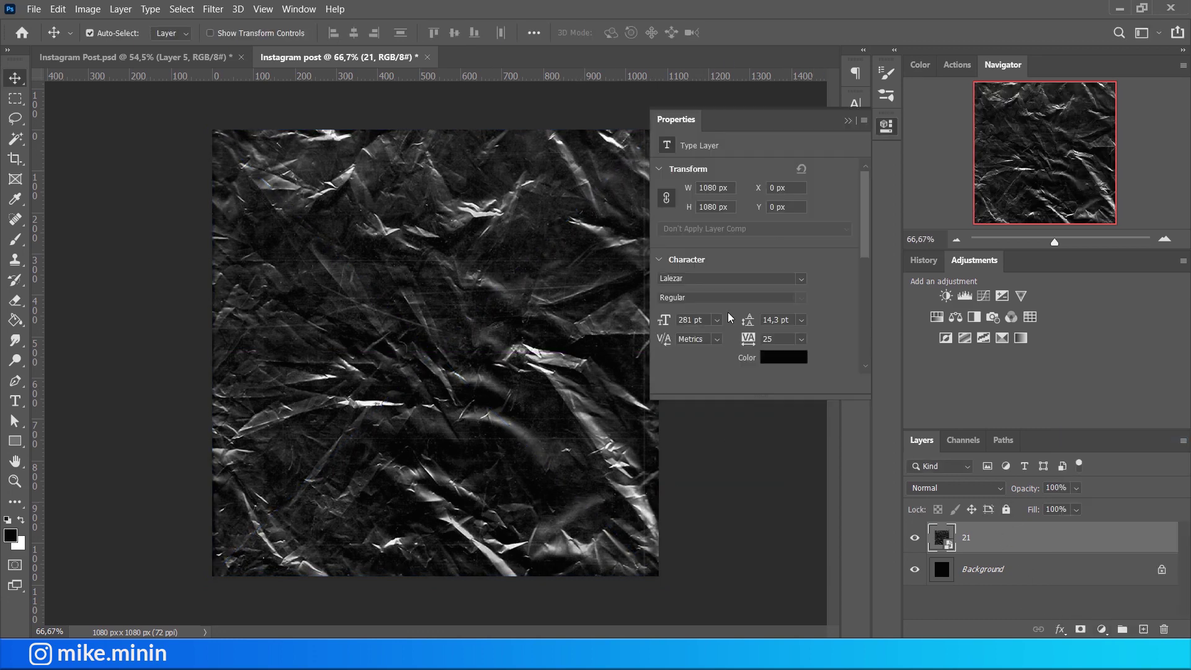
pyautogui.moveTo(731, 327); pyautogui.dragTo(755, 346)
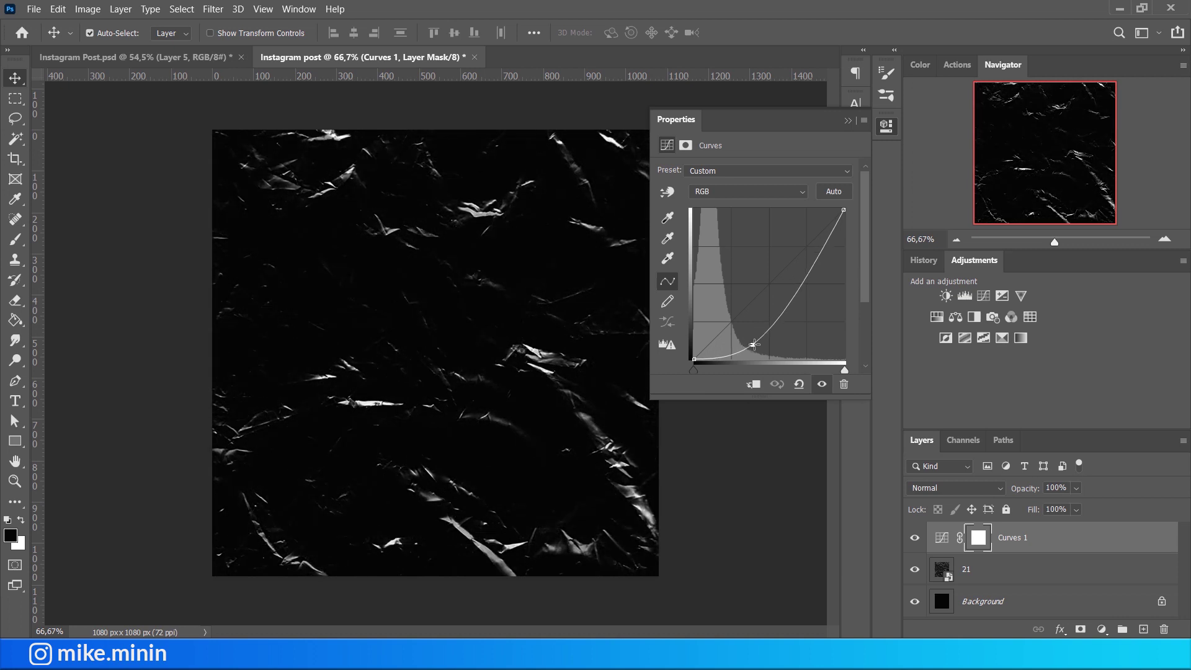
pyautogui.moveTo(839, 213); pyautogui.dragTo(852, 244)
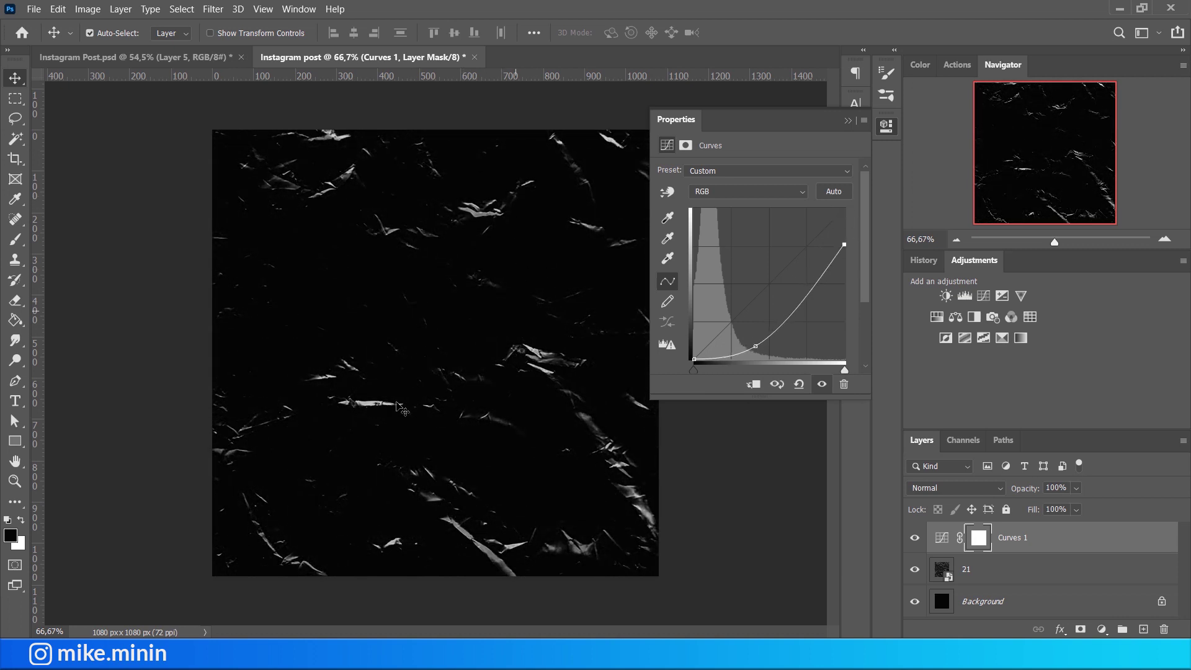
pyautogui.click(847, 121)
# Merge the texture and Curves layers into a single Background layer.
pyautogui.click(983, 583)
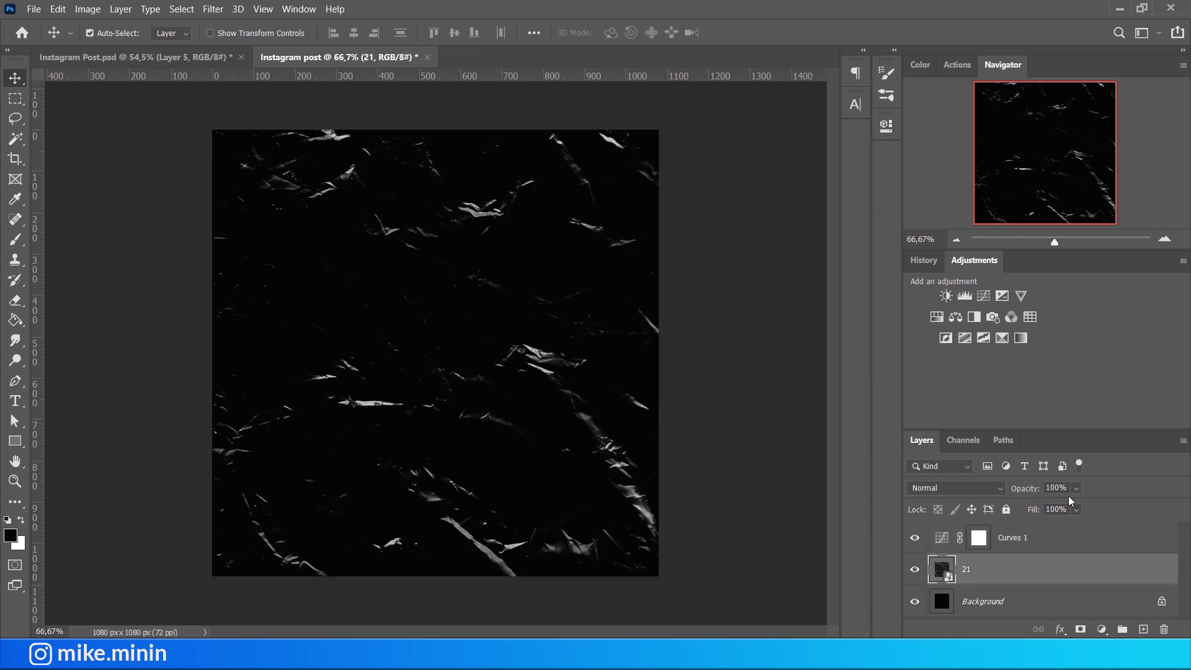
pyautogui.click(1037, 539)
pyautogui.hotkey('ctrl', 'shift', 'e')
pyautogui.press('t')
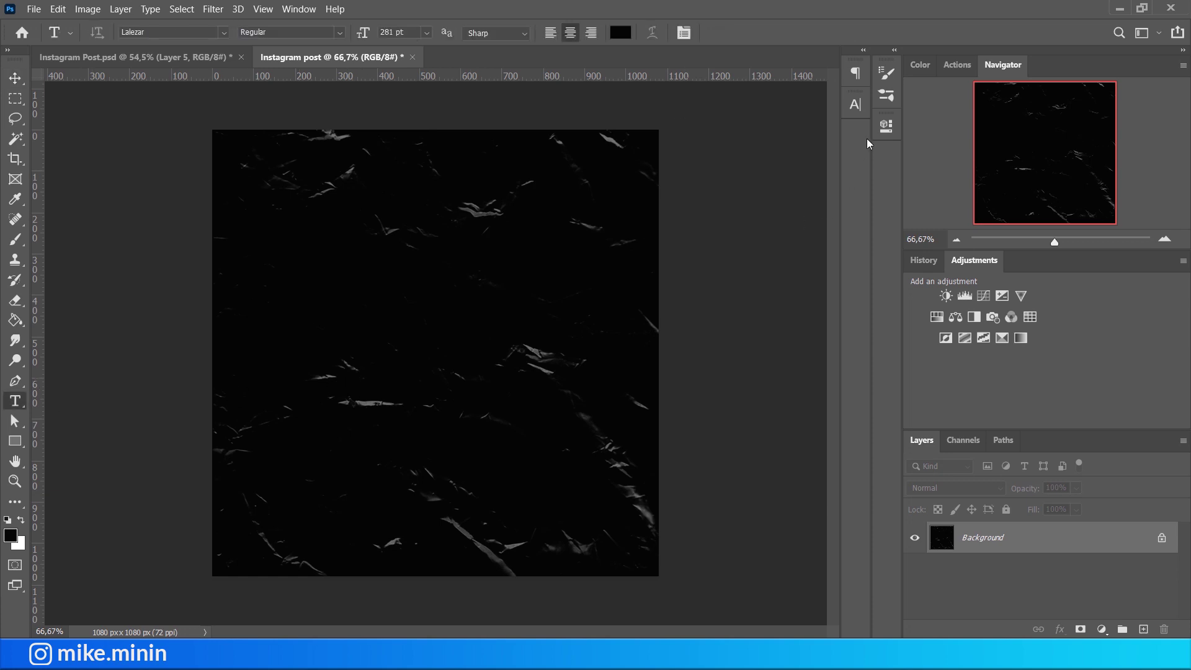
# Type 'TikTok' in white at 302 pt on the canvas.
pyautogui.click(856, 104)
pyautogui.click(806, 200)
pyautogui.click(627, 131)
pyautogui.press('Return')
pyautogui.click(321, 356)
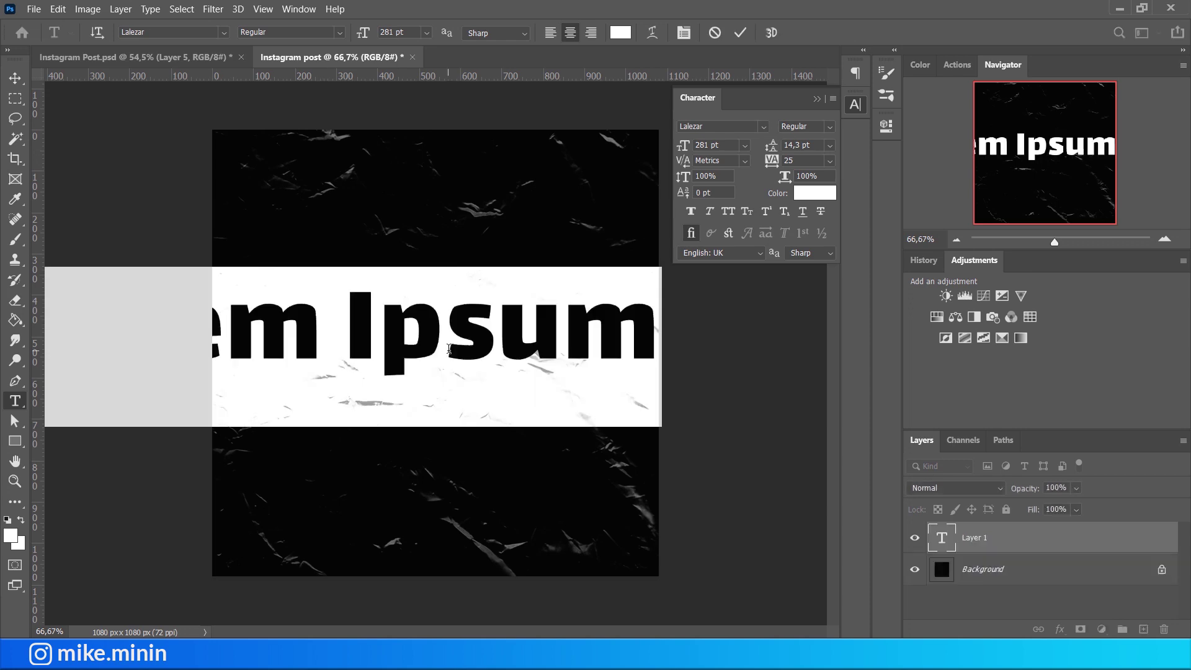
pyautogui.write('Ti')
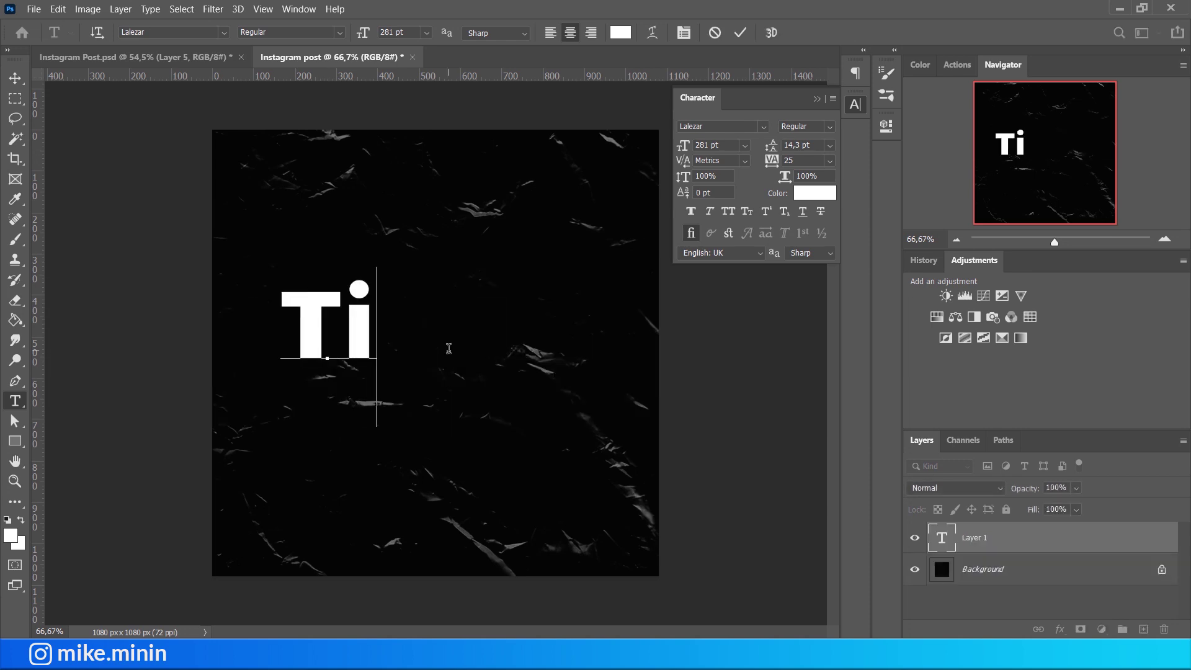
pyautogui.write('kTok')
pyautogui.hotkey('ctrl', 'a')
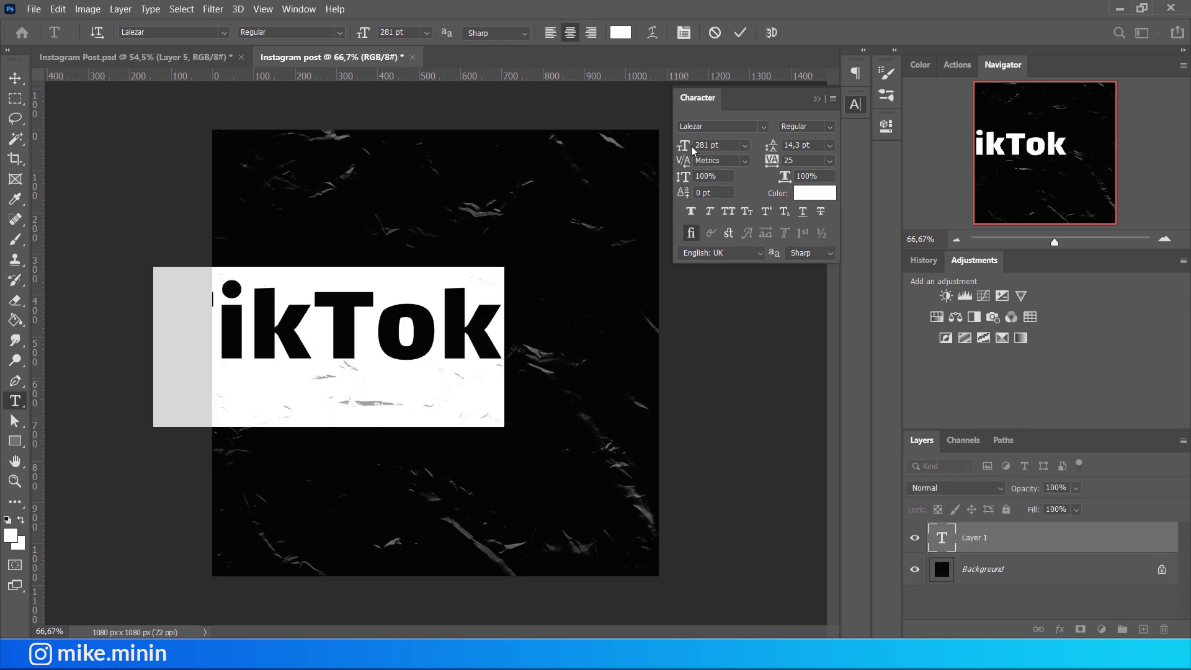
pyautogui.moveTo(683, 145); pyautogui.dragTo(698, 145)
pyautogui.click(731, 35)
# Centre the TikTok text horizontally and vertically, then nudge it slightly down.
pyautogui.press('v')
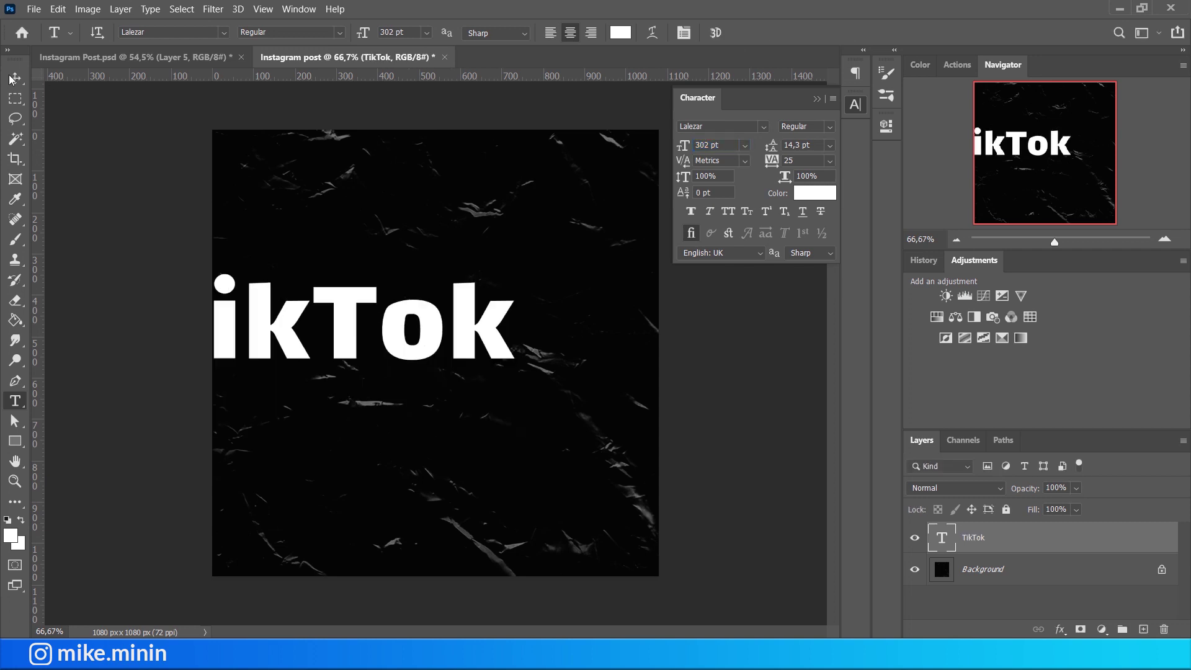
pyautogui.hotkey('ctrl', 'a')
pyautogui.click(353, 33)
pyautogui.click(457, 41)
pyautogui.hotkey('ctrl', 'd')
pyautogui.press('Down')
pyautogui.press('Down')
pyautogui.press('Down')
pyautogui.press('Down')
pyautogui.press('Down')
pyautogui.press('Down')
pyautogui.press('Down')
pyautogui.press('Down')
pyautogui.press('Down')
pyautogui.click(817, 99)
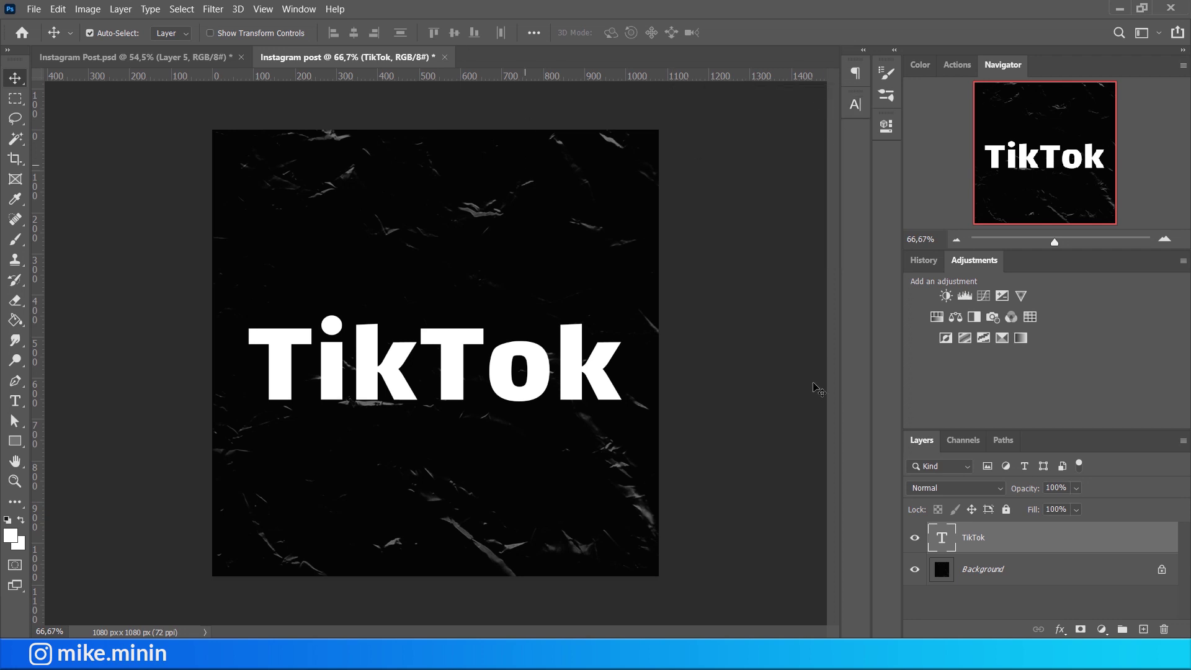
# Rename the text layer 'текст основа', duplicate it, and hide the original.
pyautogui.doubleClick(980, 538)
pyautogui.write('текст основа')
pyautogui.press('Return')
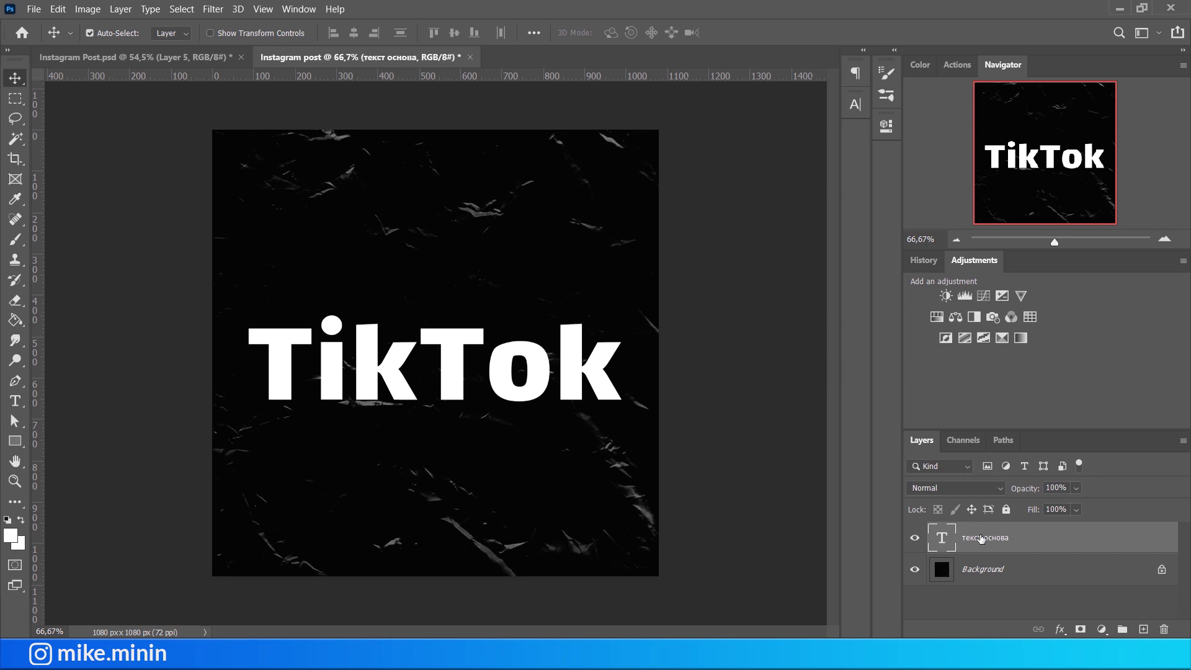
pyautogui.hotkey('ctrl', 'j')
pyautogui.click(915, 569)
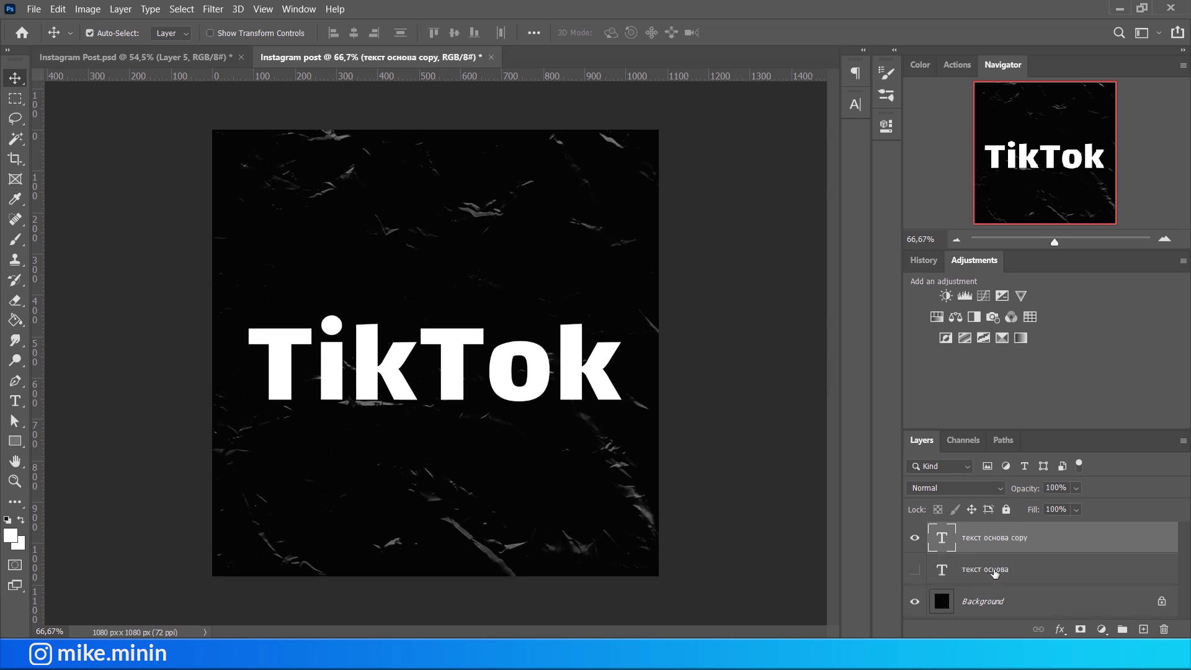
# Rasterize the duplicated text layer and rename it '1'.
pyautogui.rightClick(1048, 538)
pyautogui.click(909, 252)
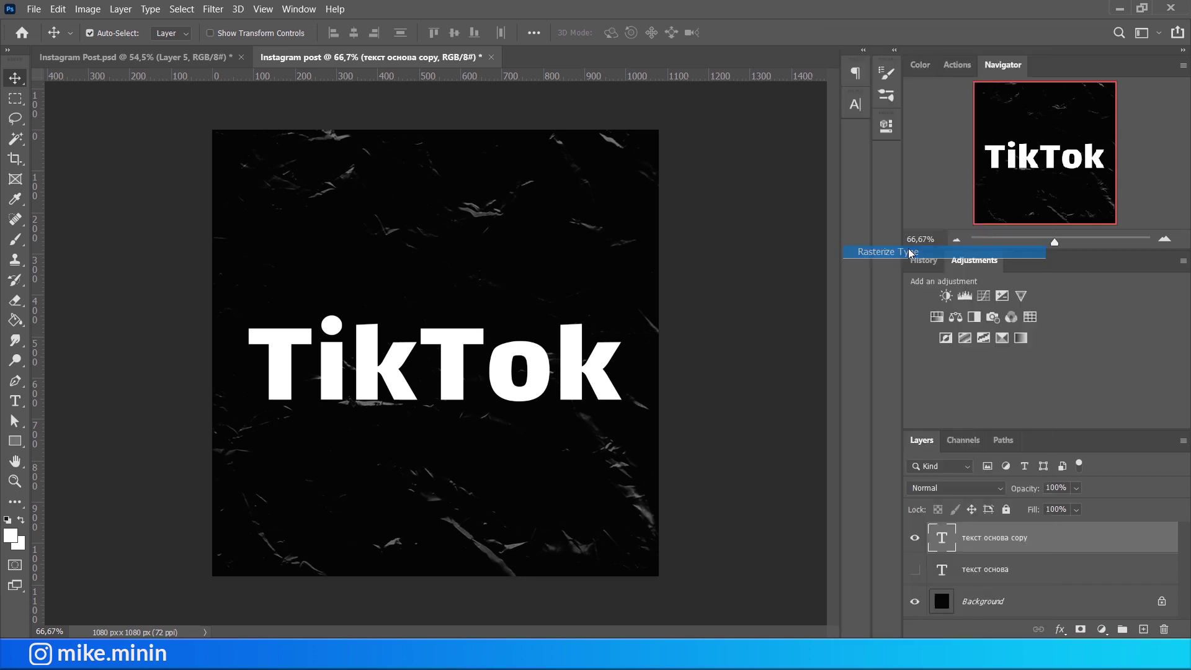
pyautogui.doubleClick(994, 538)
pyautogui.write('1')
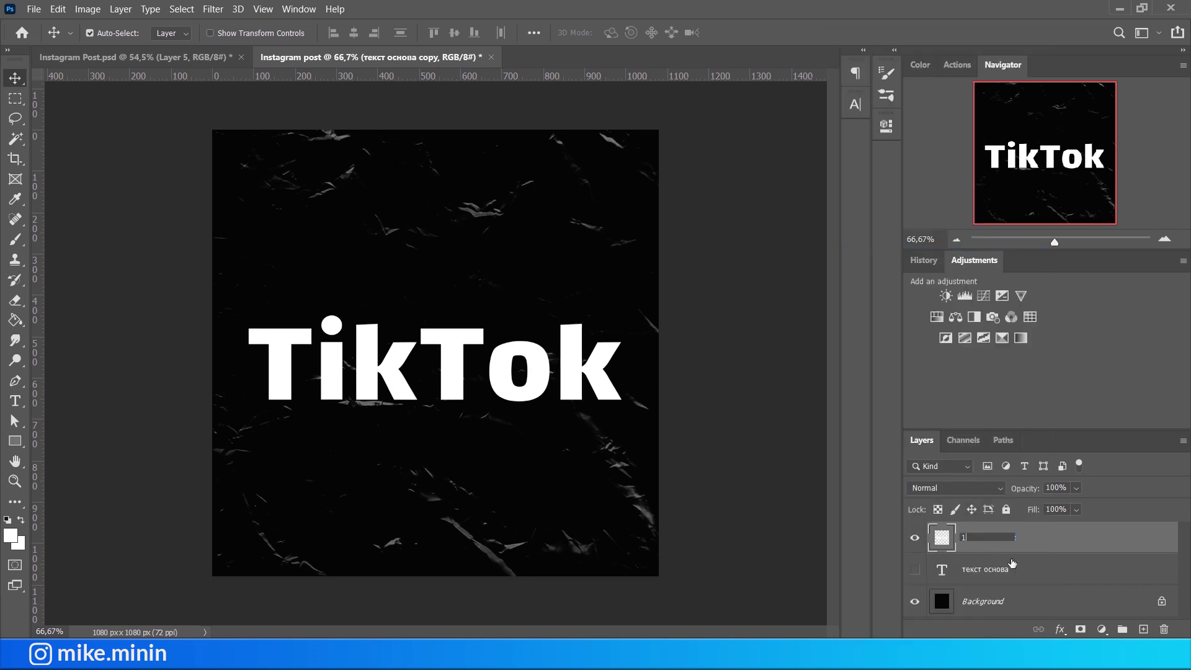
pyautogui.press('Tab')
pyautogui.click(983, 540)
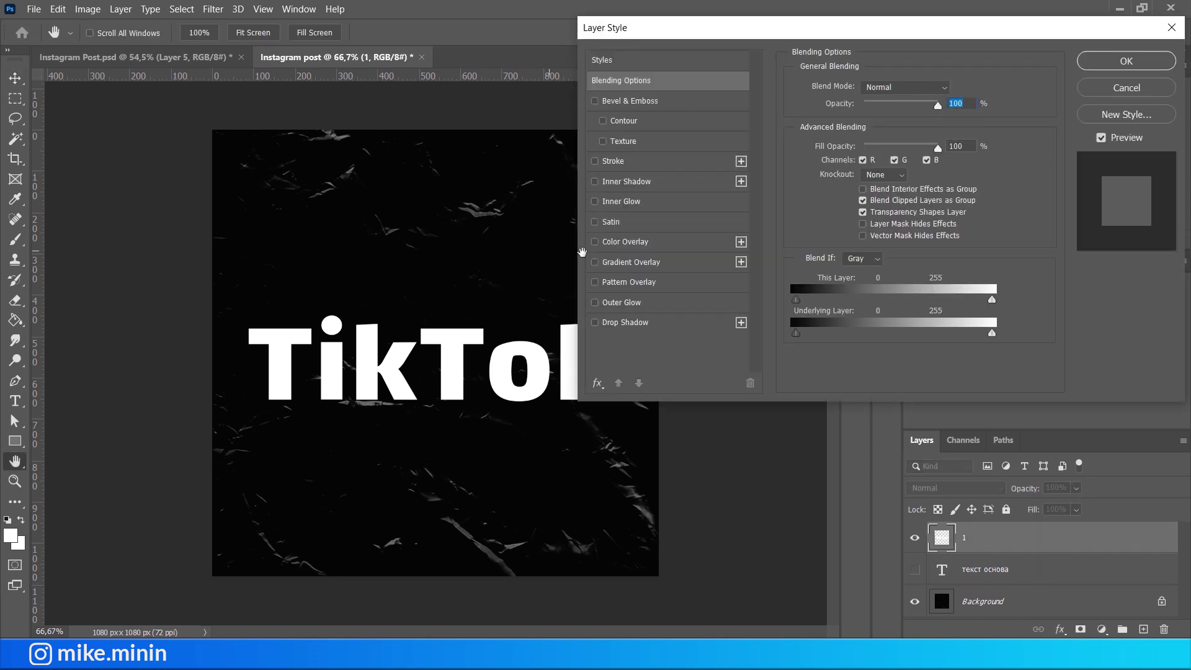
# Give layer 1 a magenta ff00ea Color Overlay.
pyautogui.click(595, 242)
pyautogui.click(952, 86)
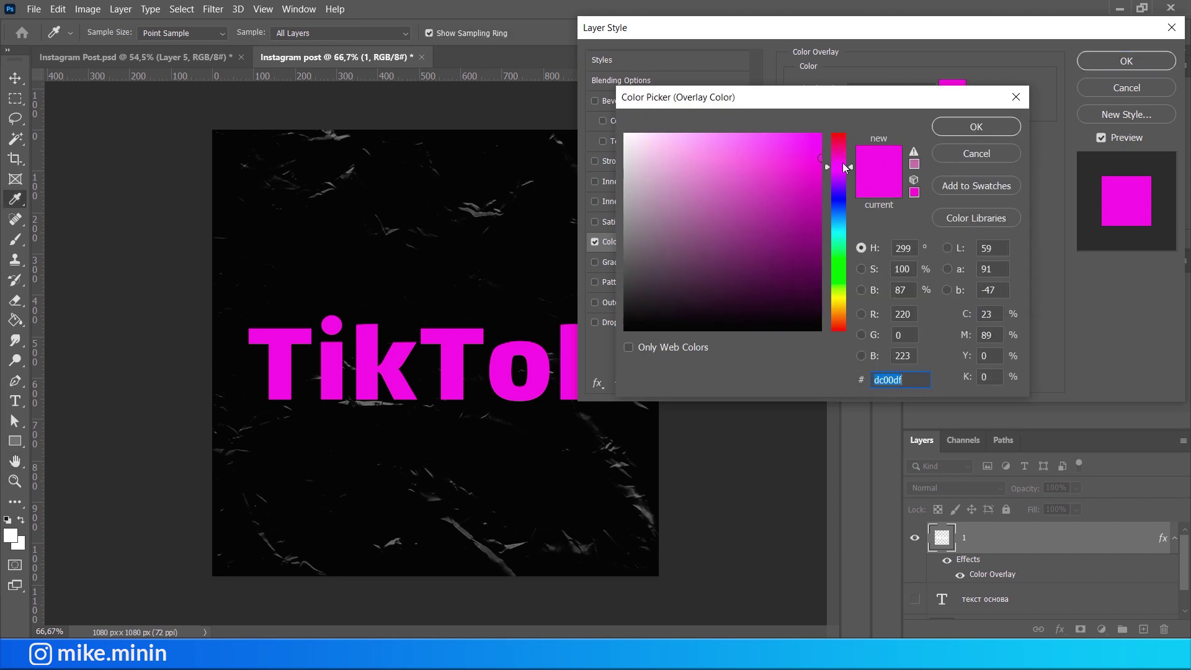
pyautogui.click(850, 164)
pyautogui.click(992, 127)
pyautogui.click(1122, 62)
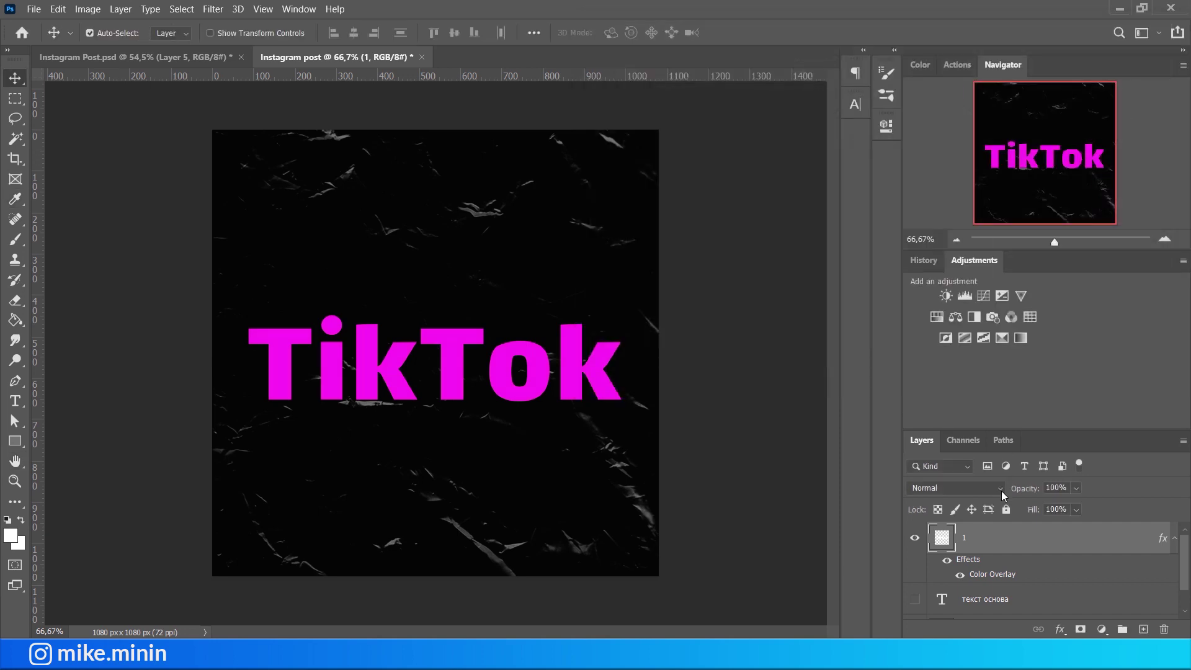
pyautogui.click(1177, 539)
# Duplicate into layers 2 and 3, recolour layer 3 cyan, and nudge it right.
pyautogui.hotkey('ctrl', 'j')
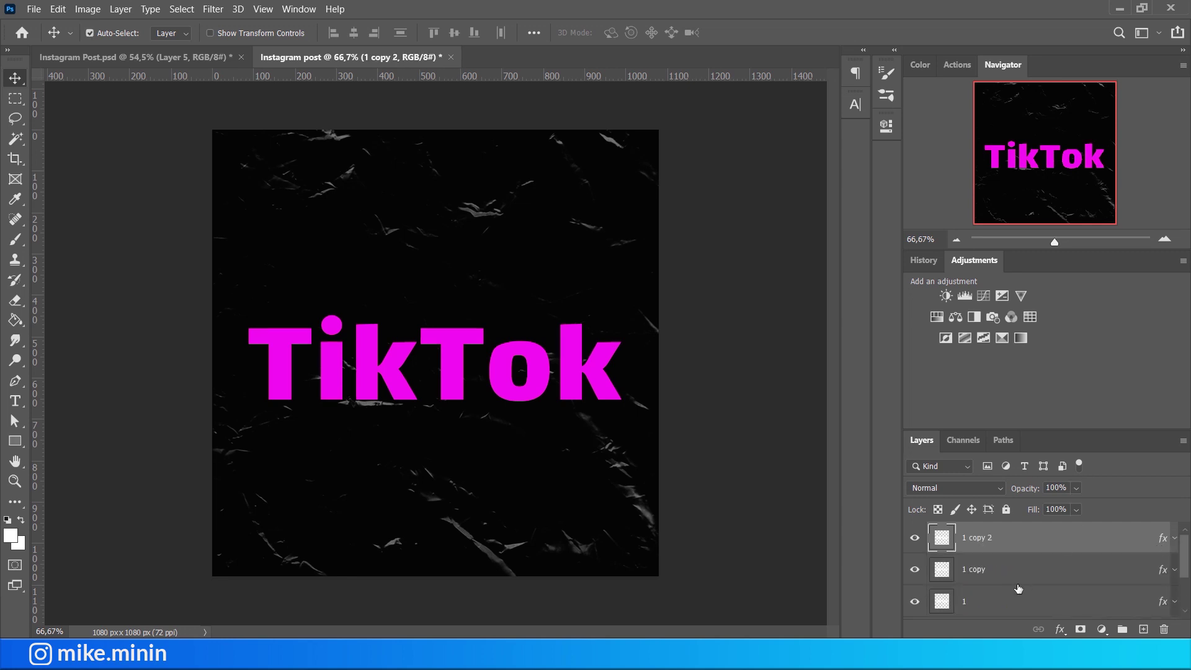
pyautogui.moveTo(983, 601); pyautogui.dragTo(982, 566)
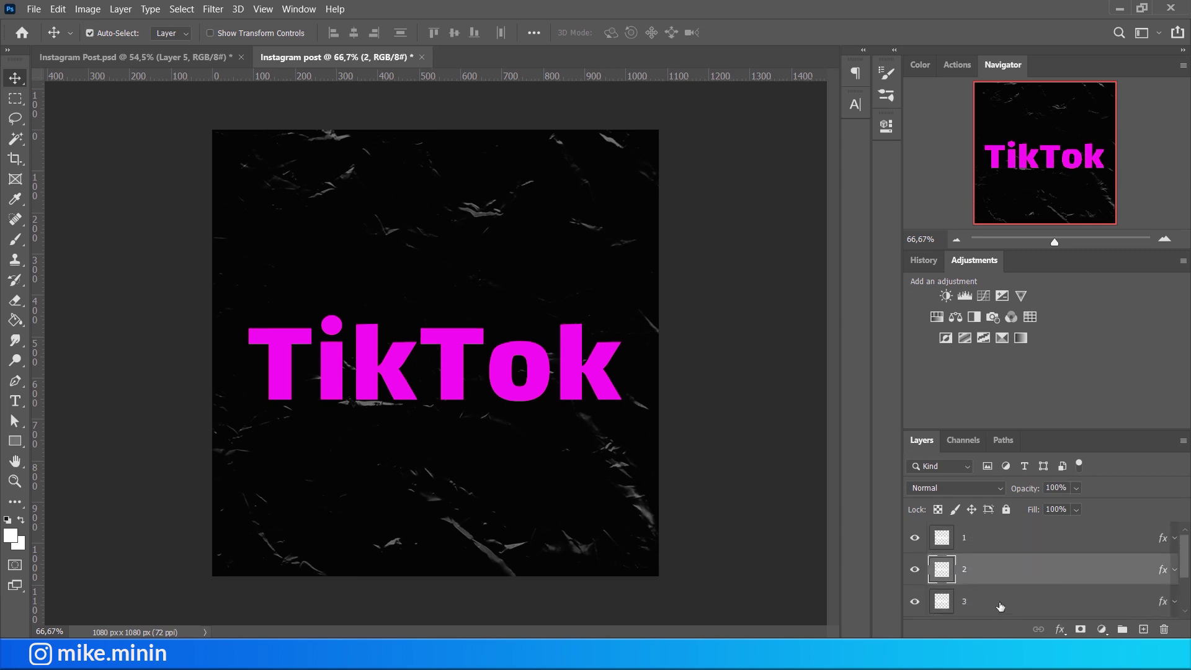
pyautogui.click(986, 601)
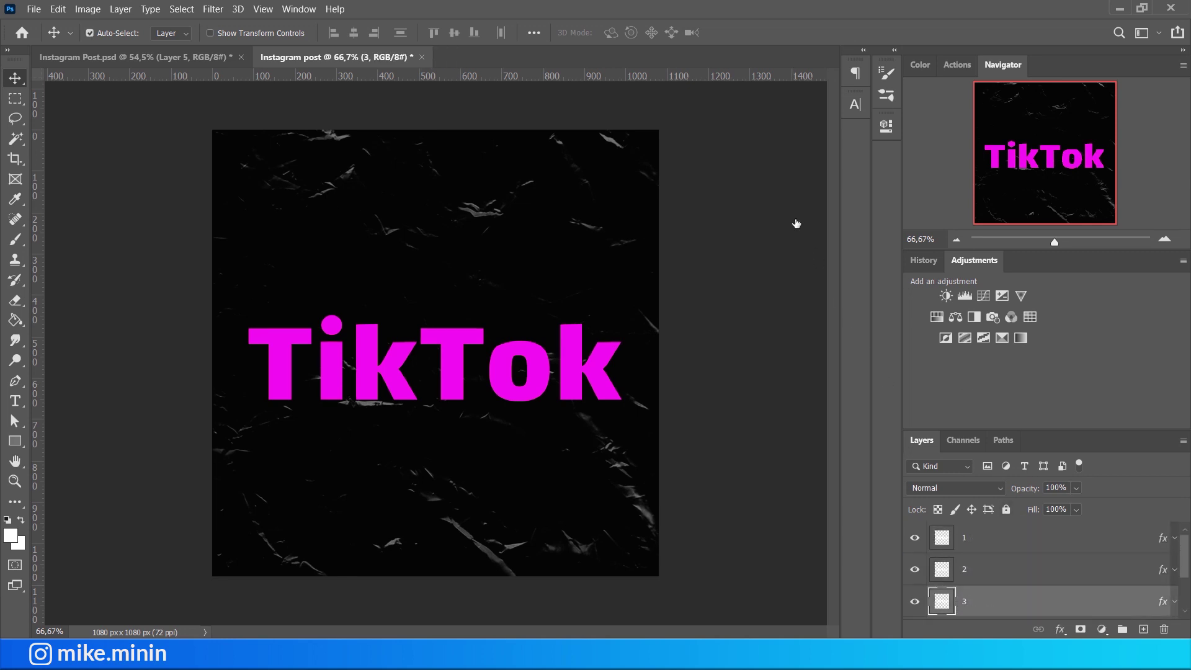
pyautogui.click(624, 243)
pyautogui.click(952, 88)
pyautogui.moveTo(838, 180); pyautogui.dragTo(839, 229)
pyautogui.click(971, 127)
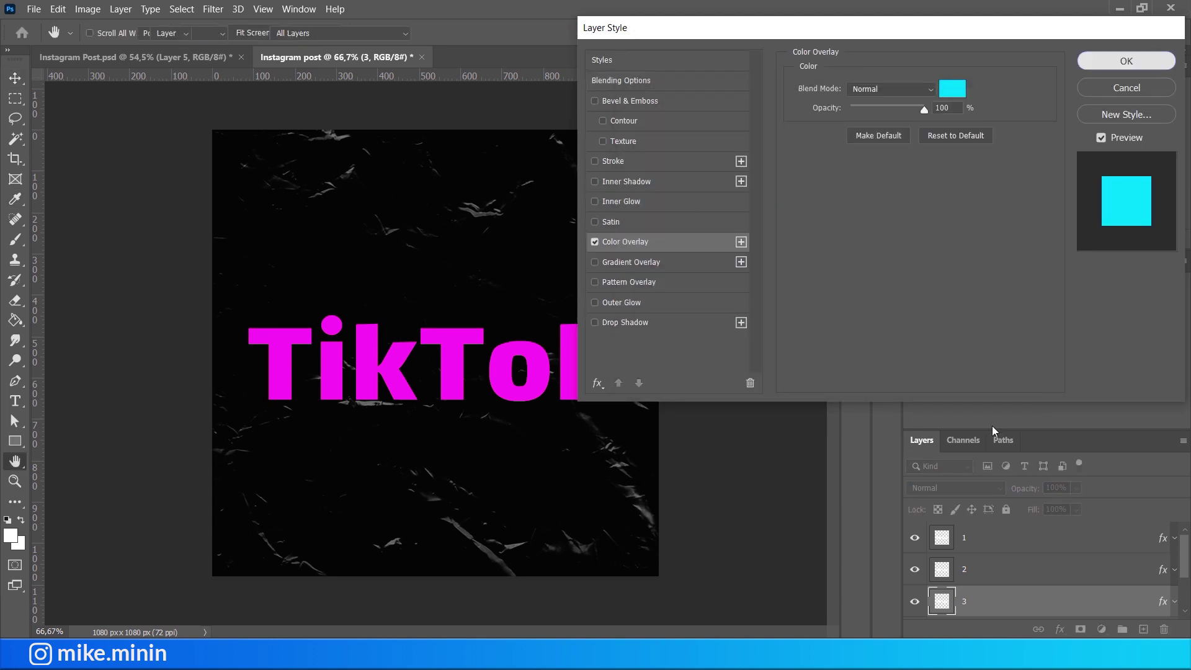
pyautogui.press('Return')
pyautogui.press('Right')
pyautogui.press('Right')
pyautogui.press('Right')
pyautogui.press('Right')
pyautogui.press('Right')
pyautogui.press('Right')
pyautogui.press('Right')
pyautogui.press('Right')
pyautogui.press('Right')
# Change layer 2's Color Overlay to yellow f6ff00.
pyautogui.doubleClick(1032, 568)
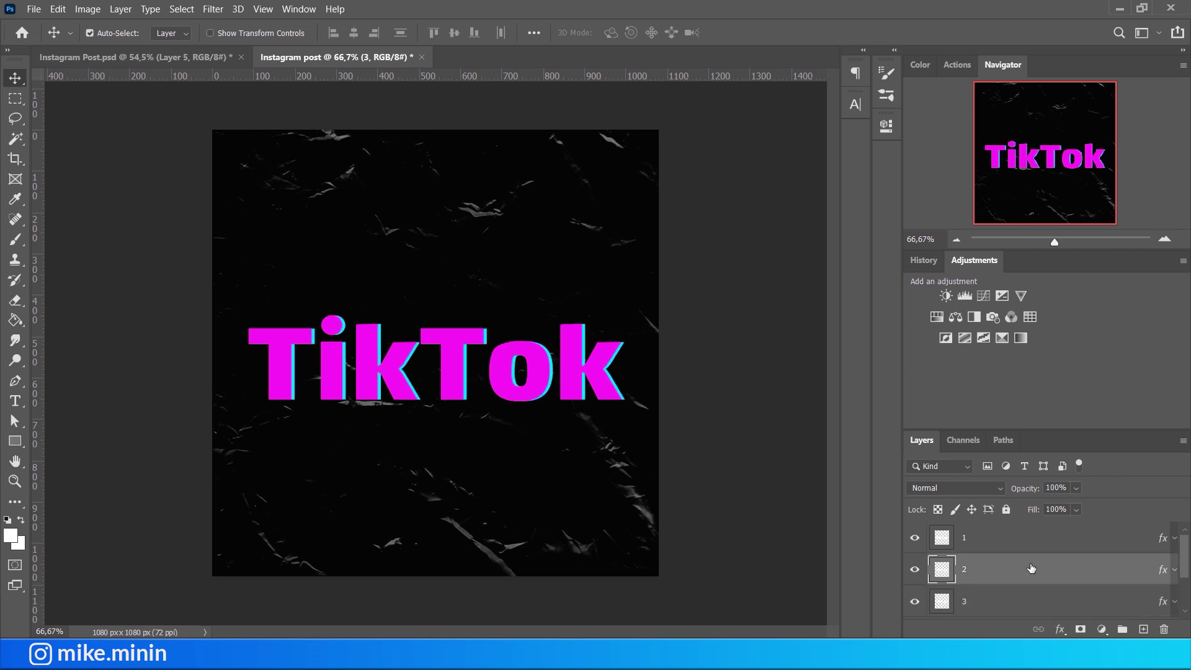
pyautogui.click(952, 88)
pyautogui.moveTo(837, 267); pyautogui.dragTo(851, 295)
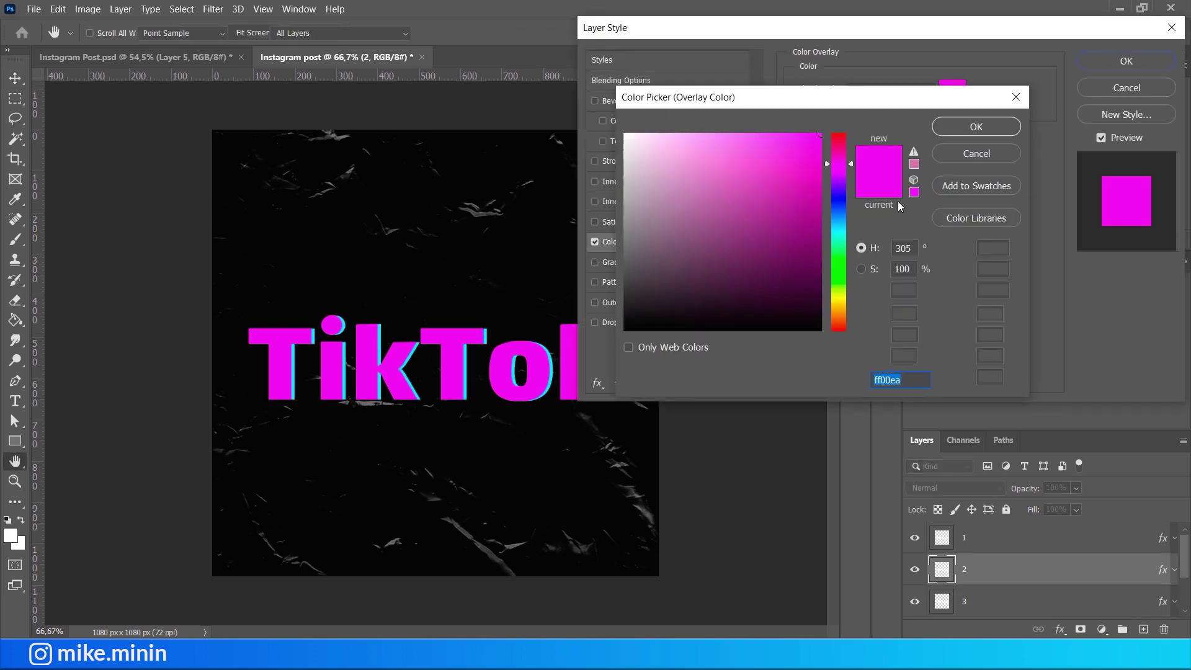
pyautogui.click(976, 127)
pyautogui.click(1108, 69)
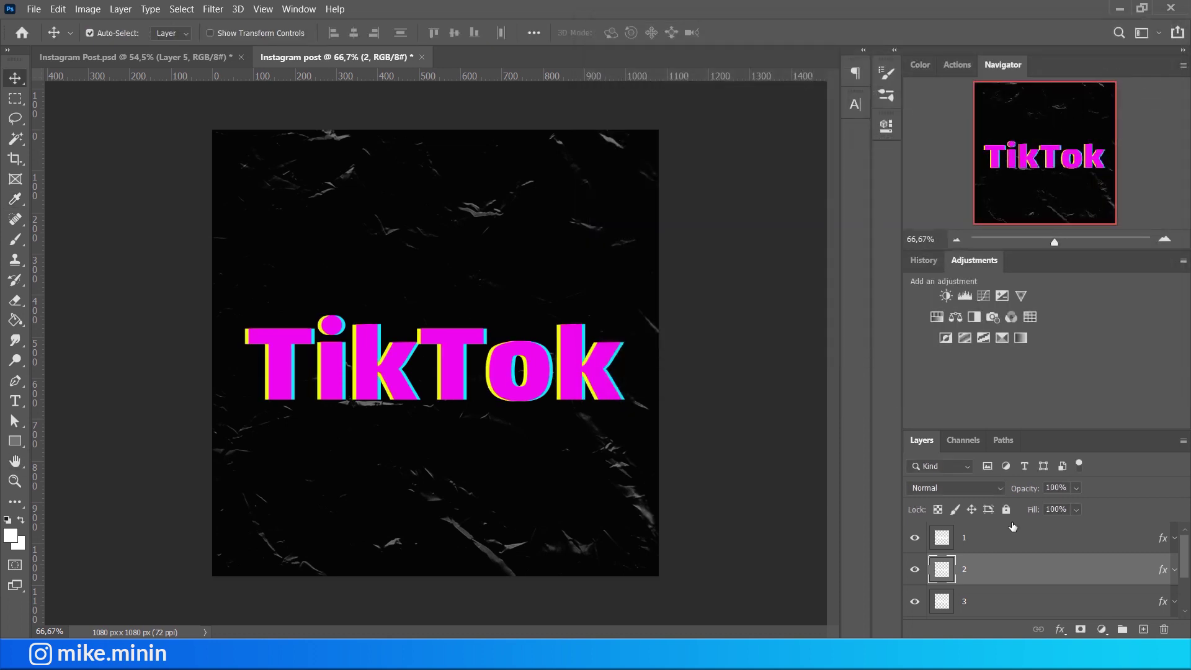
pyautogui.click(999, 547)
# Add a white 35%, 16 px Inner Glow to layer 1, then isolate cyan layer 3.
pyautogui.doubleClick(1013, 545)
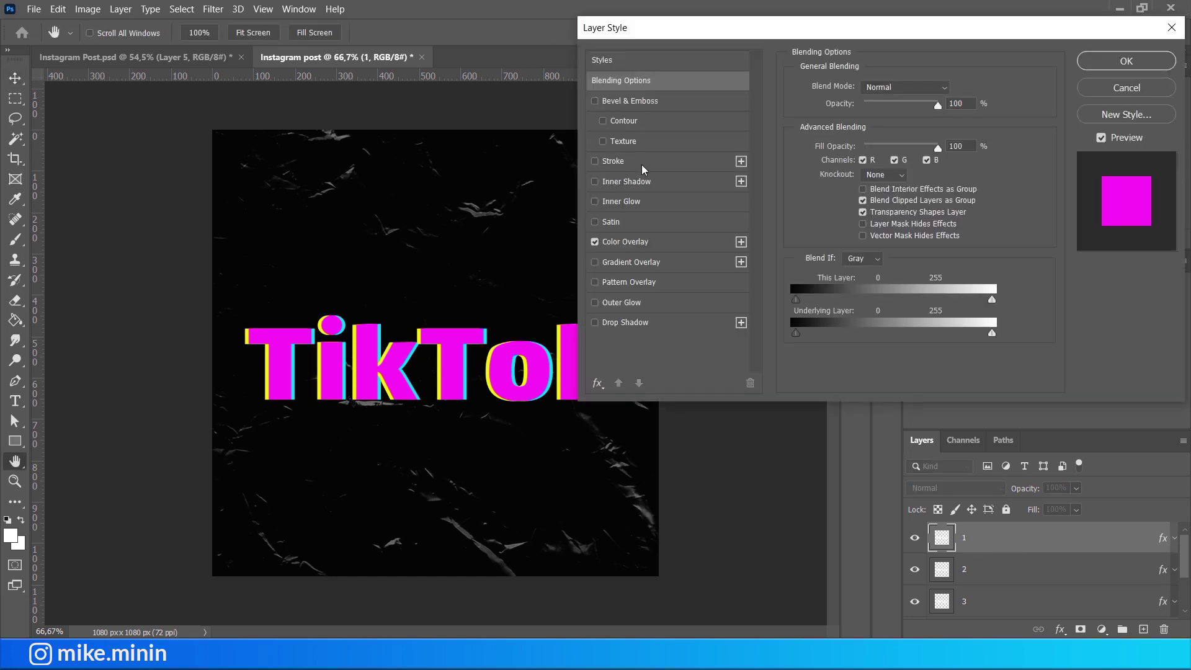
pyautogui.moveTo(766, 29); pyautogui.dragTo(813, 32)
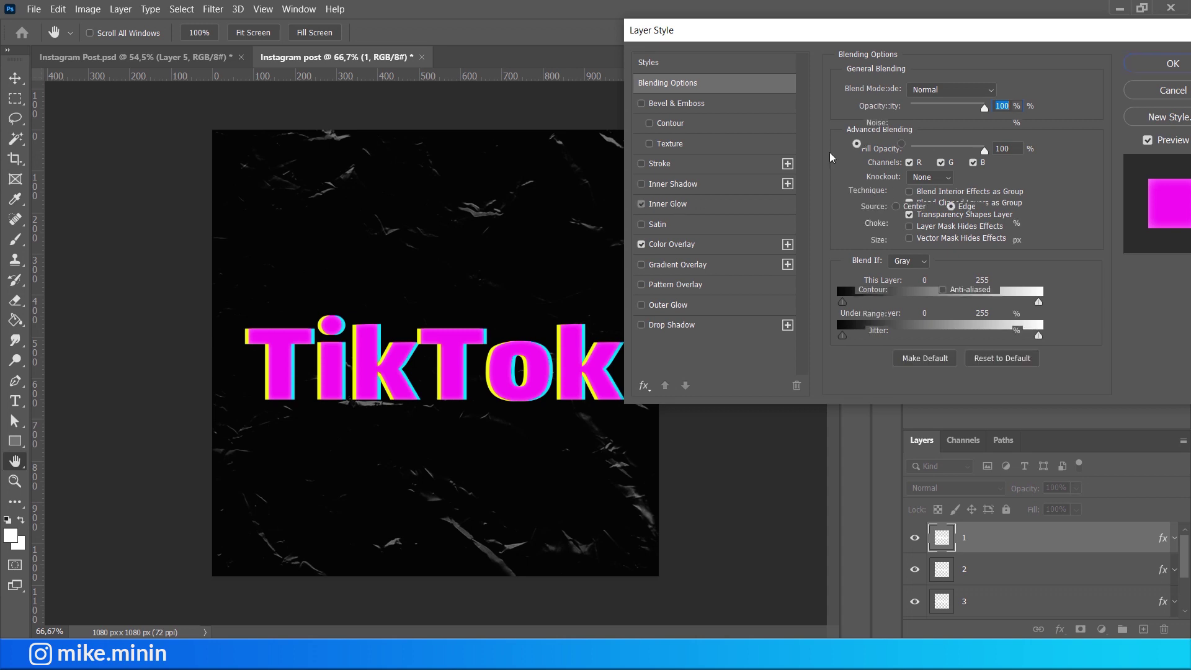
pyautogui.click(641, 204)
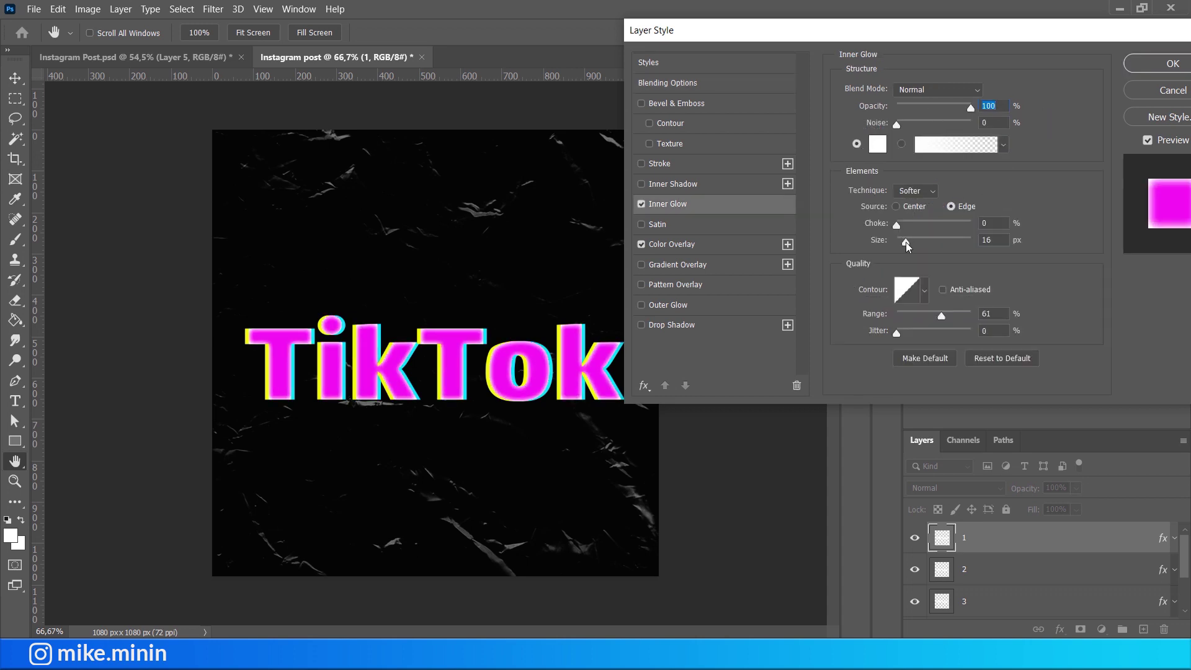
pyautogui.write('35')
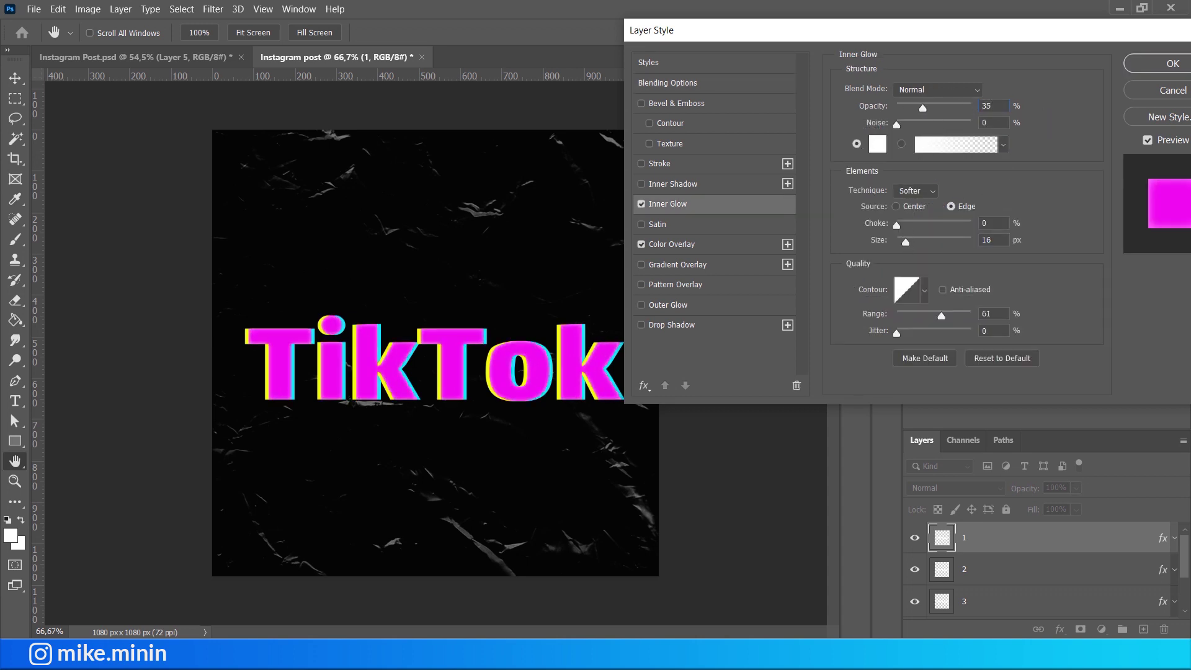
pyautogui.click(1172, 63)
pyautogui.hotkey('alt', '[')
pyautogui.hotkey('alt', '[')
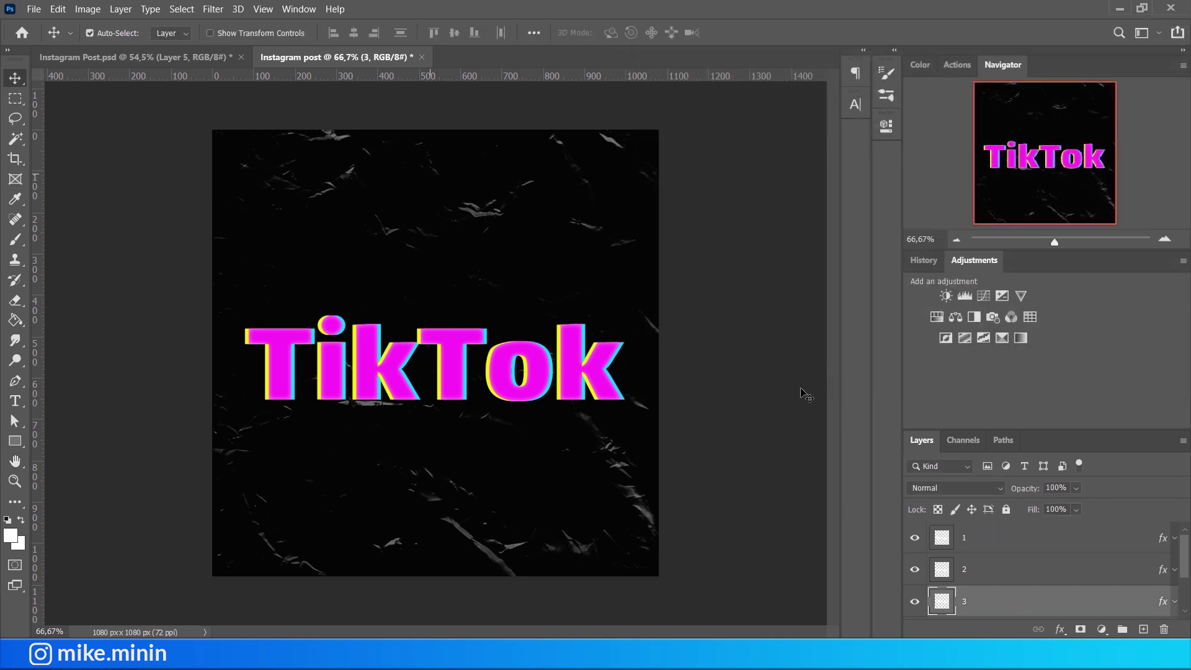
pyautogui.click(915, 568)
# Apply a 0°, 10-pixel Motion Blur to cyan layer 3, then reshow yellow layer 2.
pyautogui.click(212, 9)
pyautogui.moveTo(222, 188)
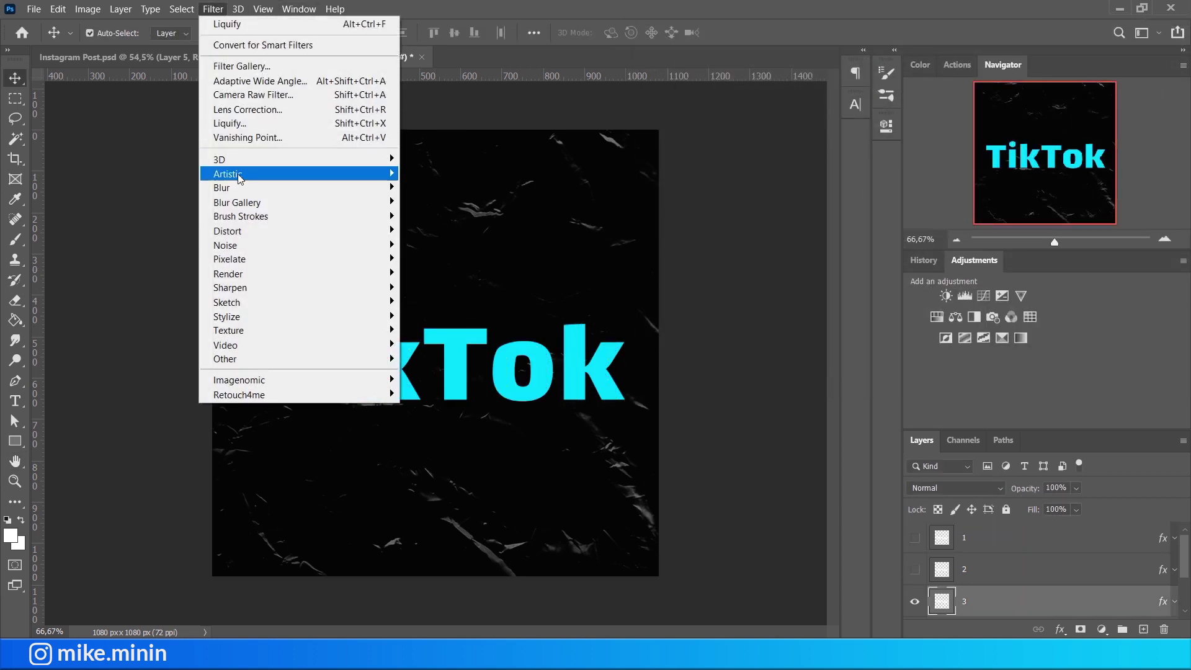
pyautogui.click(434, 269)
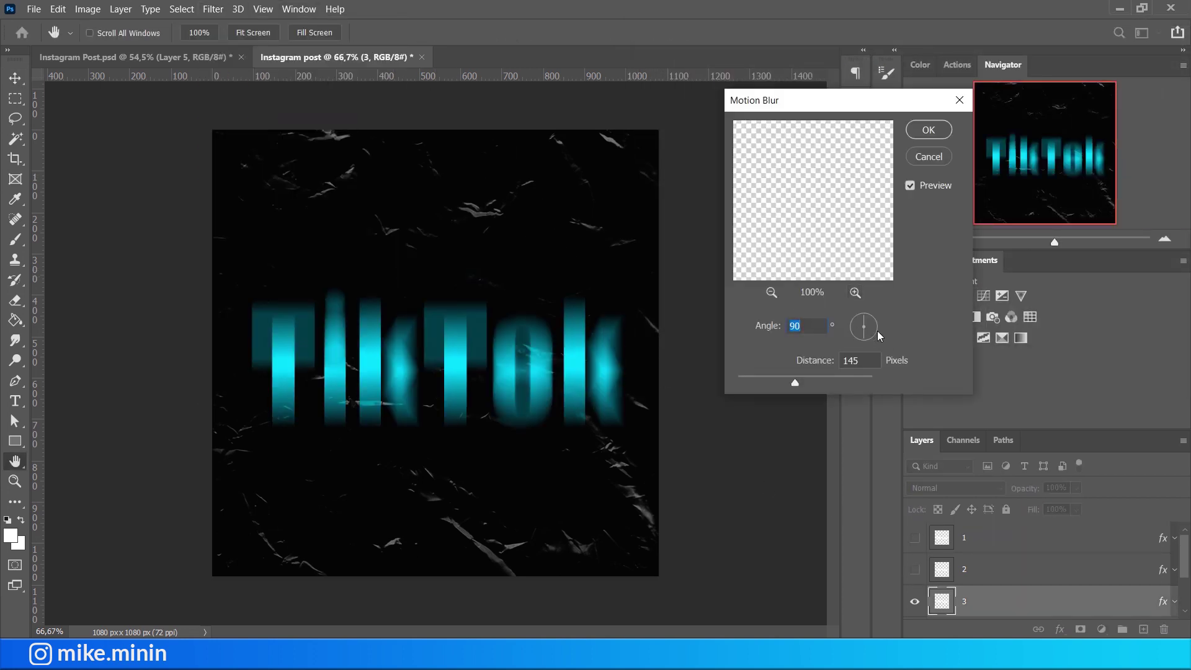
pyautogui.write('0')
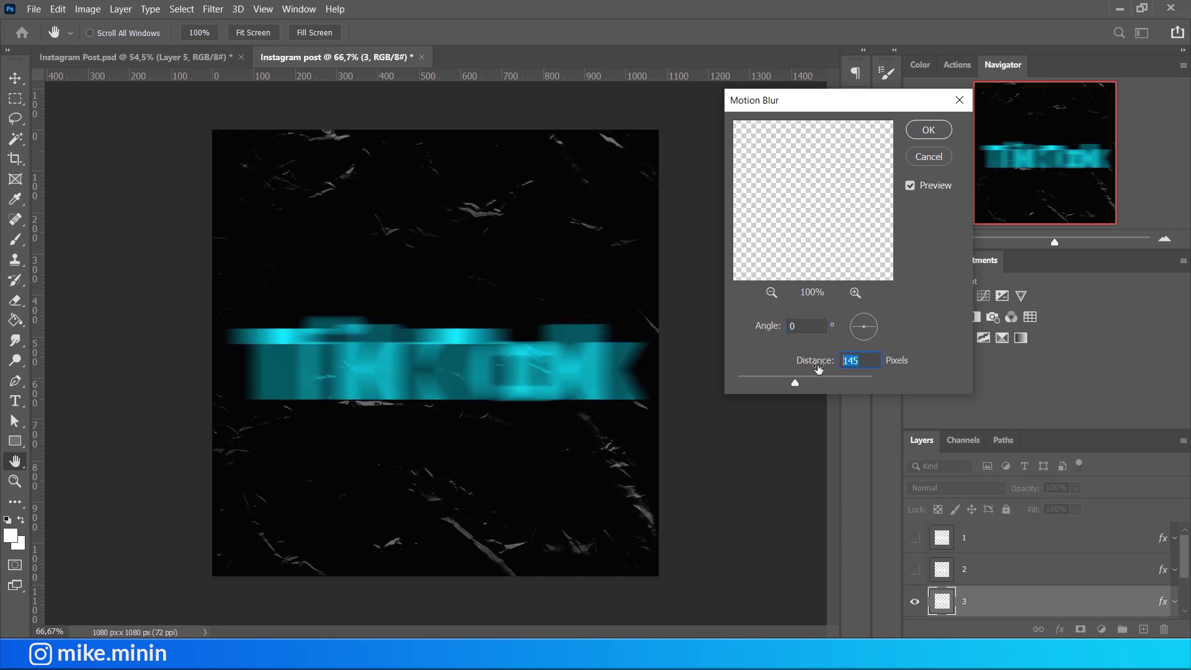
pyautogui.moveTo(771, 382); pyautogui.dragTo(744, 383)
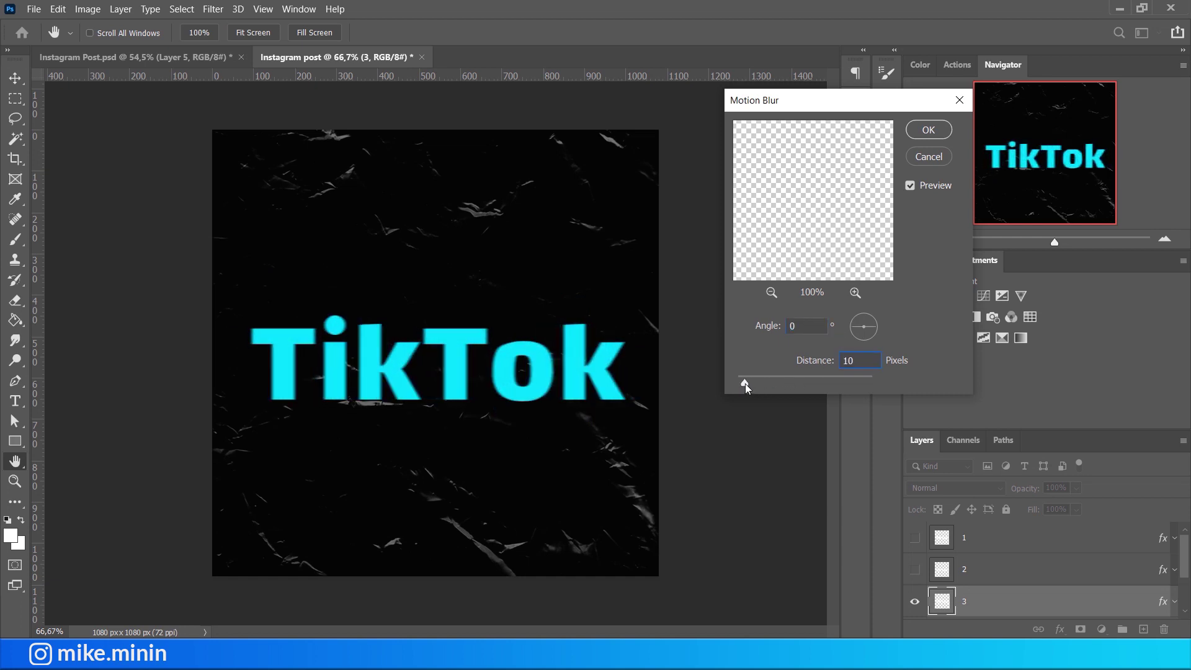
pyautogui.click(929, 129)
pyautogui.click(998, 569)
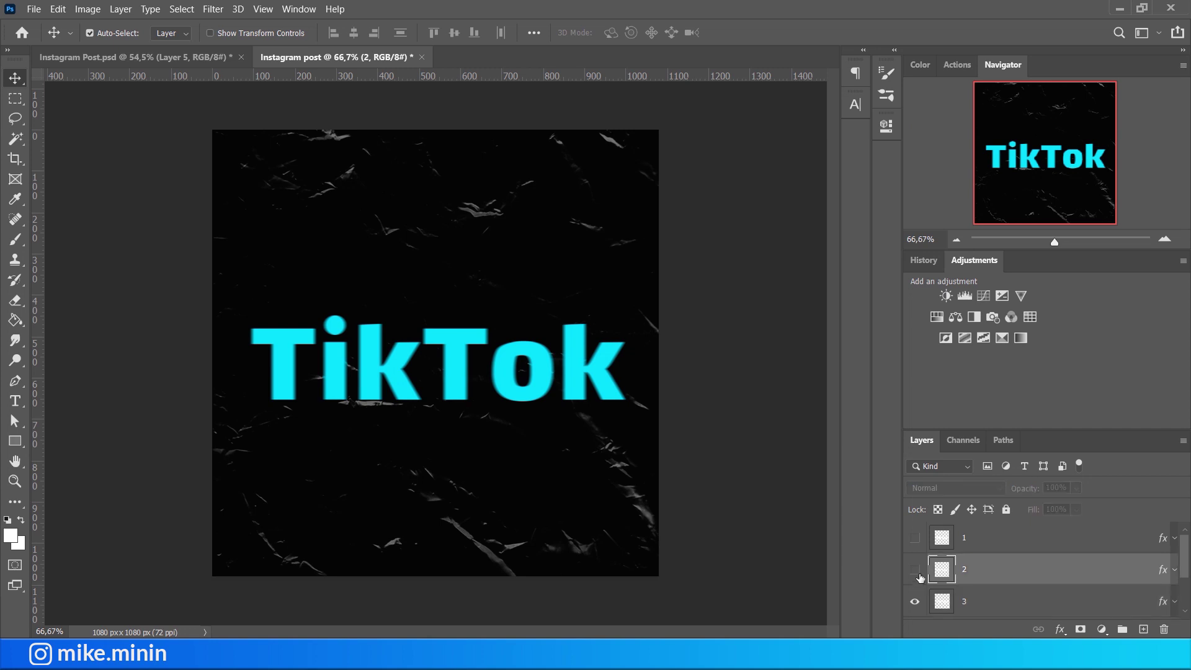
pyautogui.click(915, 570)
# Reapply Motion Blur to layer 2 and a roughly 2 px Gaussian Blur to layer 1.
pyautogui.click(229, 9)
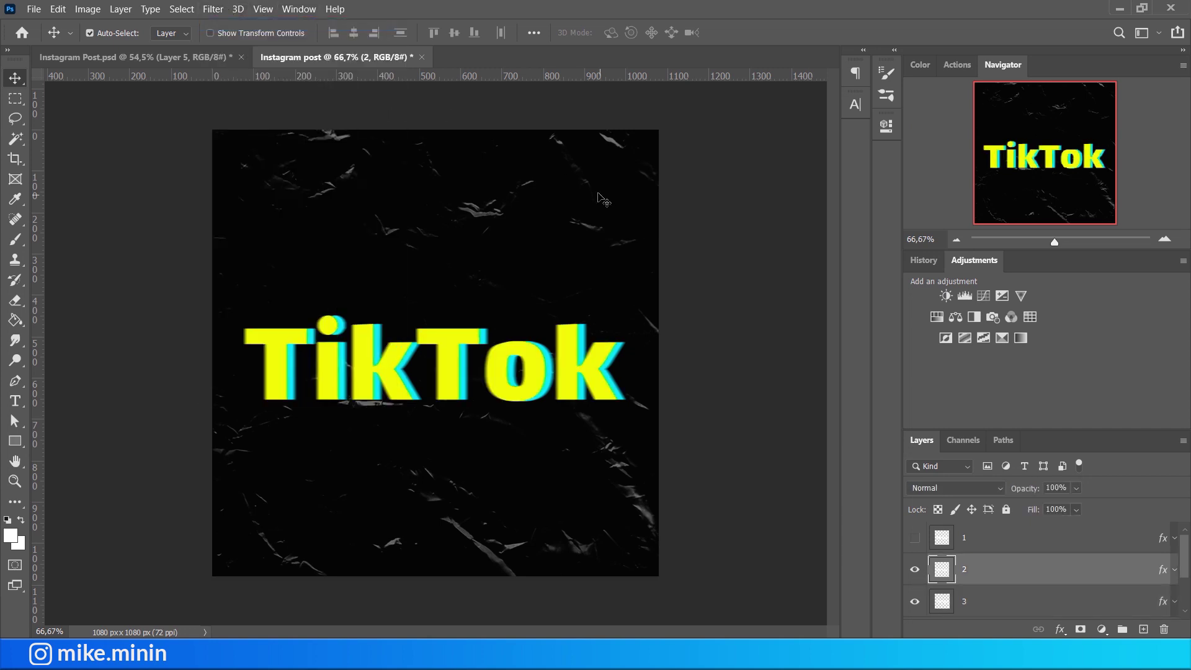
pyautogui.click(915, 538)
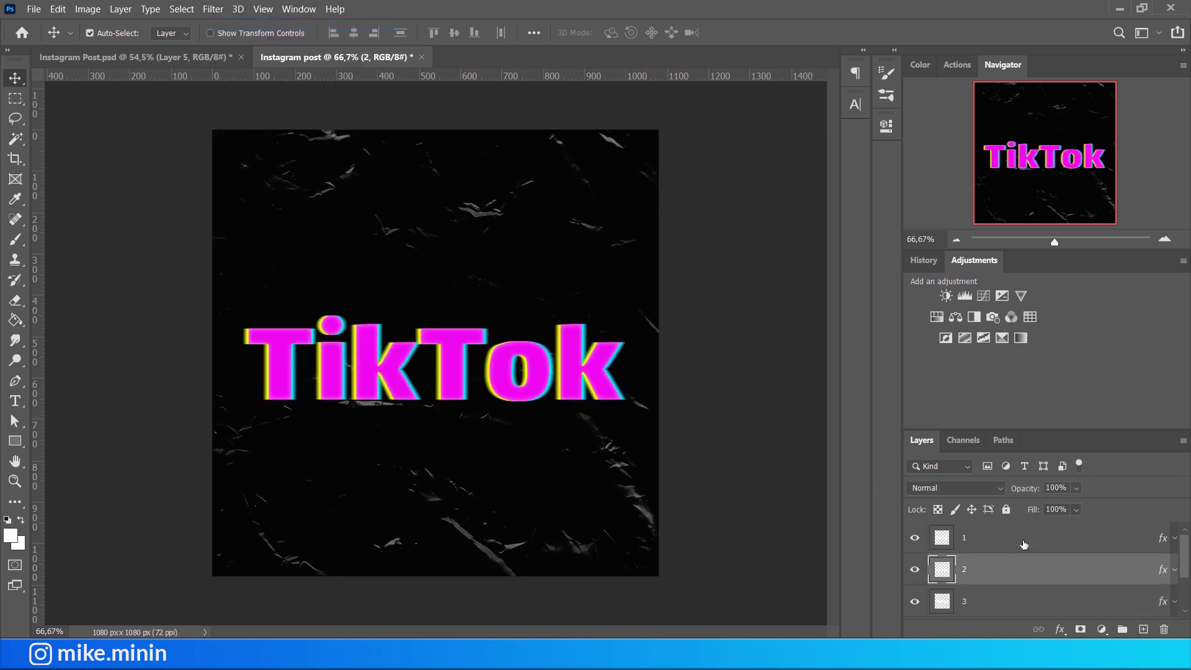
pyautogui.click(1023, 546)
pyautogui.click(213, 8)
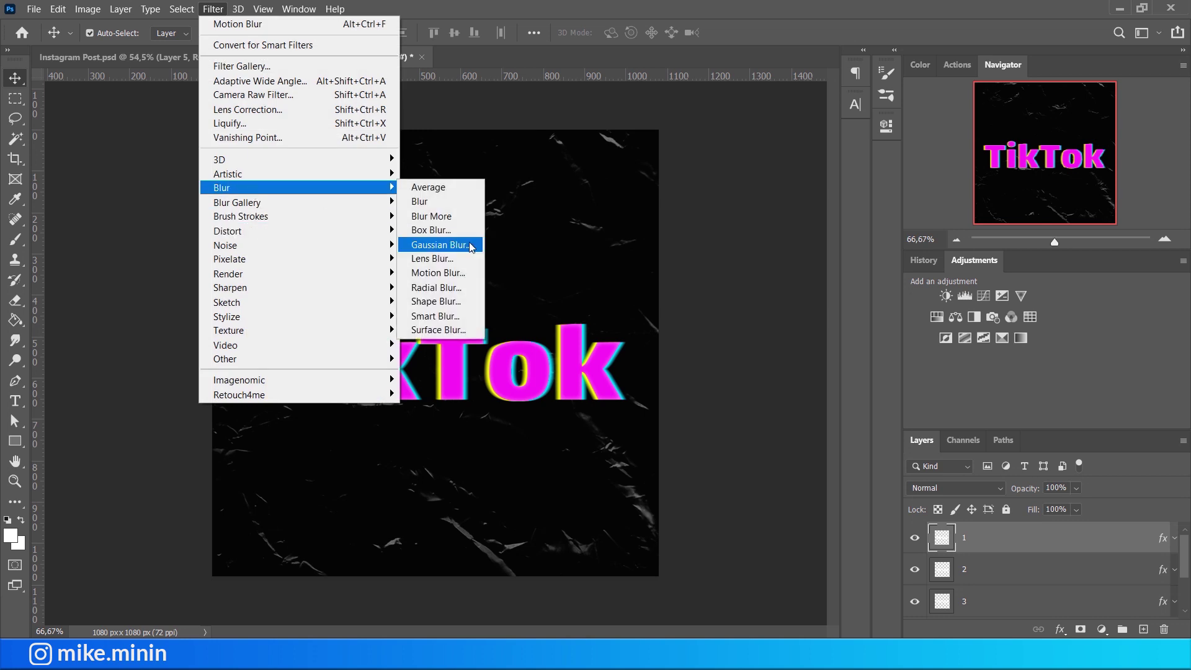
pyautogui.moveTo(221, 188)
pyautogui.click(447, 248)
pyautogui.moveTo(733, 353); pyautogui.dragTo(721, 353)
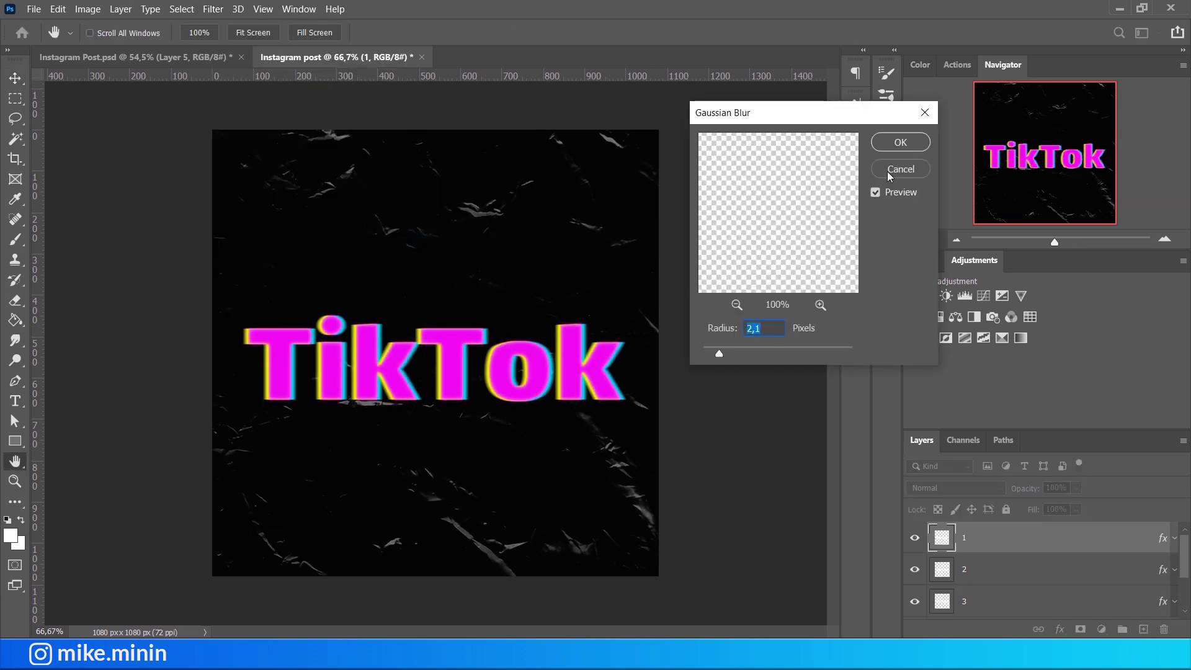
pyautogui.click(900, 142)
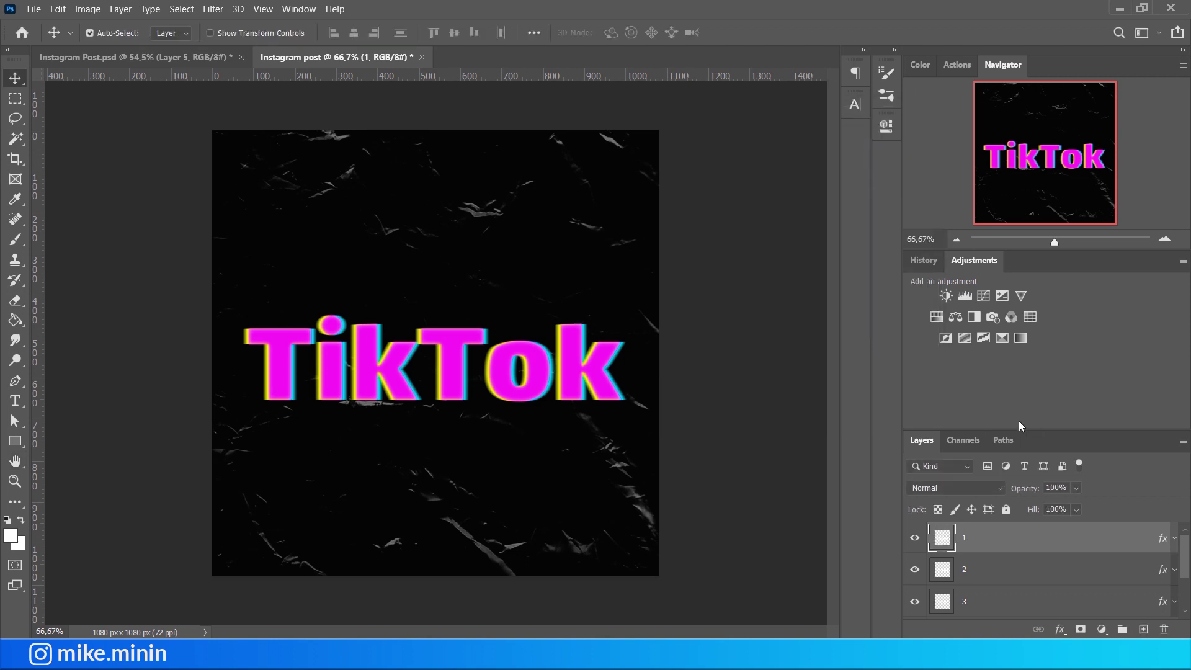
# Merge the three TikTok layers, centre vertically, and keep a hidden duplicate.
pyautogui.keyDown('shift'); pyautogui.click(1005, 602); pyautogui.keyUp('shift')
pyautogui.hotkey('ctrl', 'e')
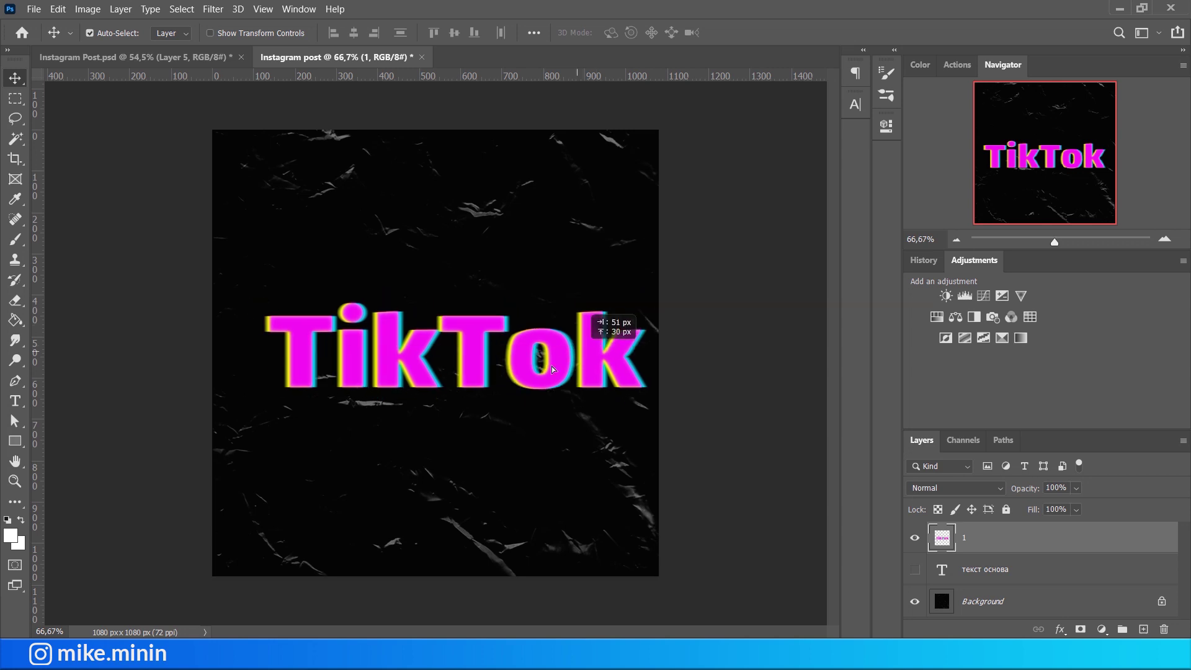
pyautogui.moveTo(581, 363); pyautogui.dragTo(589, 372)
pyautogui.hotkey('ctrl', 'a')
pyautogui.click(454, 32)
pyautogui.hotkey('ctrl', 'd')
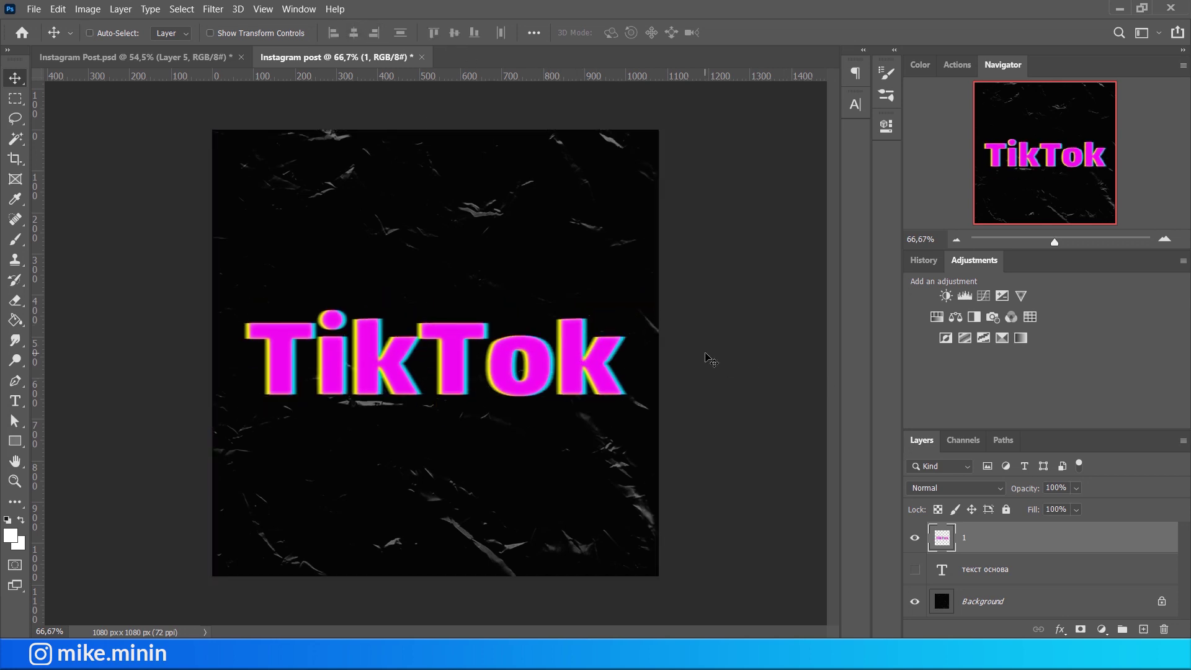
pyautogui.hotkey('ctrl', 'j')
pyautogui.click(1057, 565)
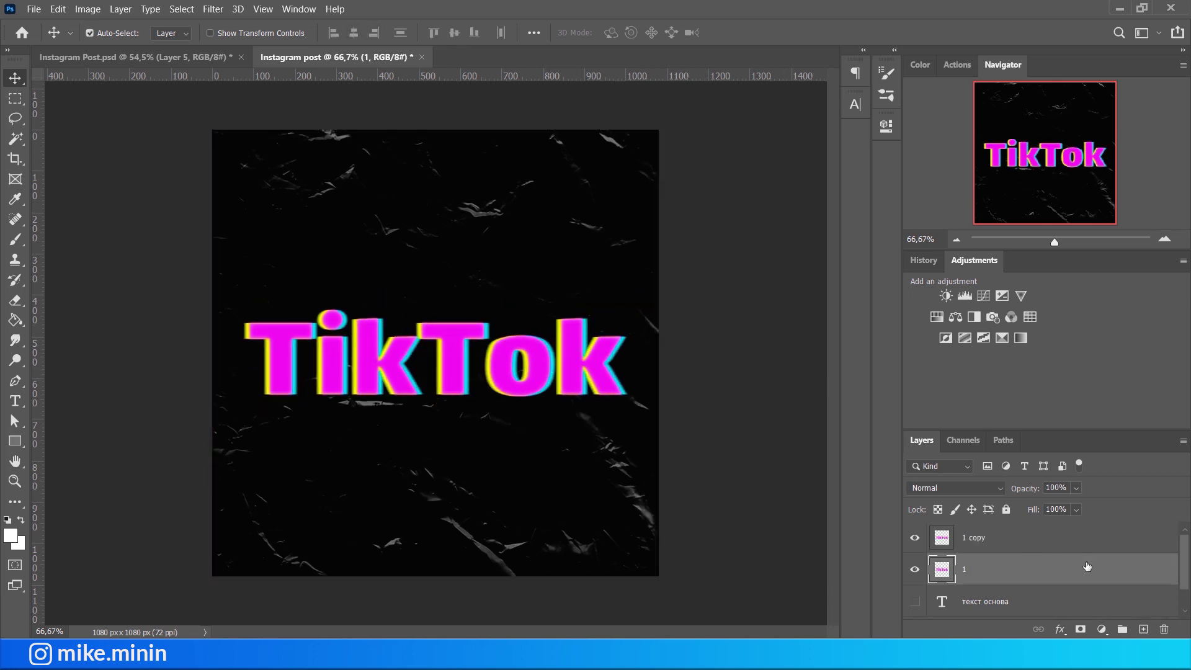
pyautogui.click(915, 539)
# Set up Liquify's Forward Warp Tool with brush size 120.
pyautogui.click(213, 9)
pyautogui.click(223, 118)
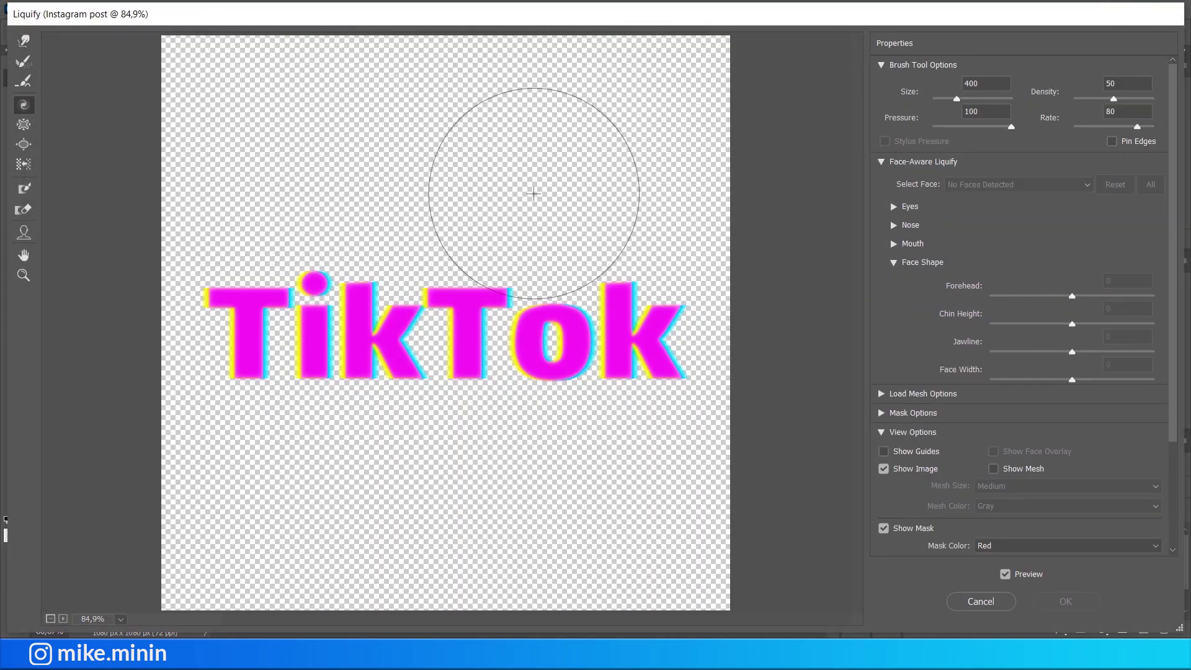
pyautogui.click(24, 41)
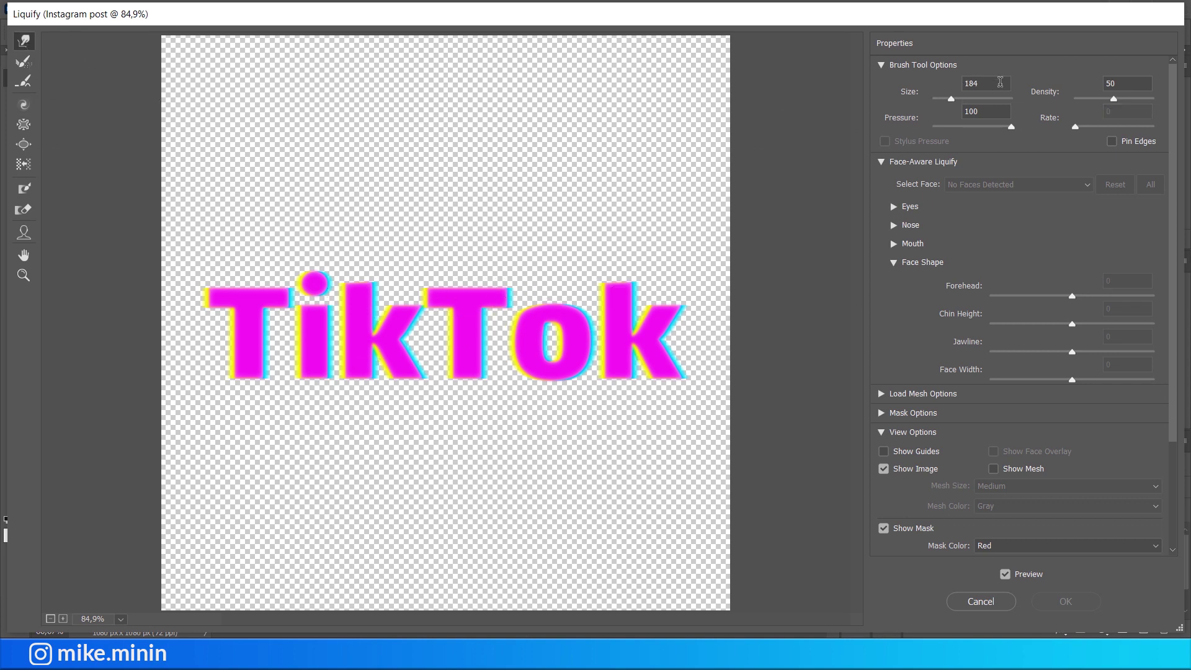
pyautogui.press('[')
pyautogui.moveTo(952, 98); pyautogui.dragTo(947, 98)
pyautogui.moveTo(261, 369); pyautogui.dragTo(255, 441)
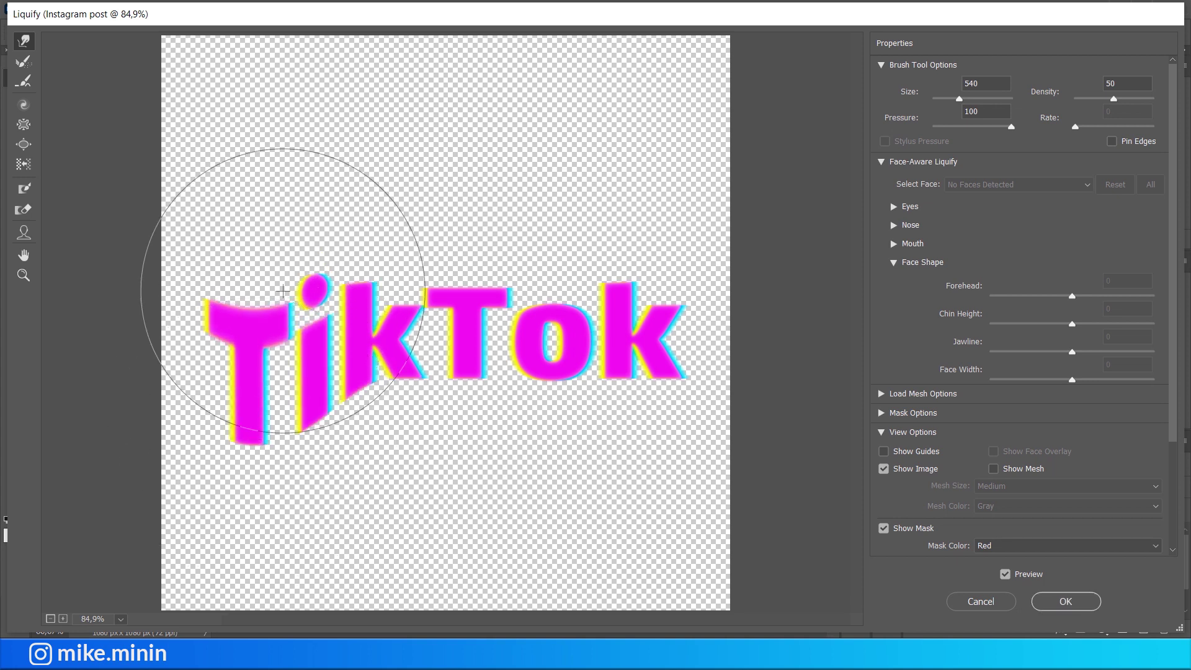
pyautogui.hotkey('ctrl', 'z')
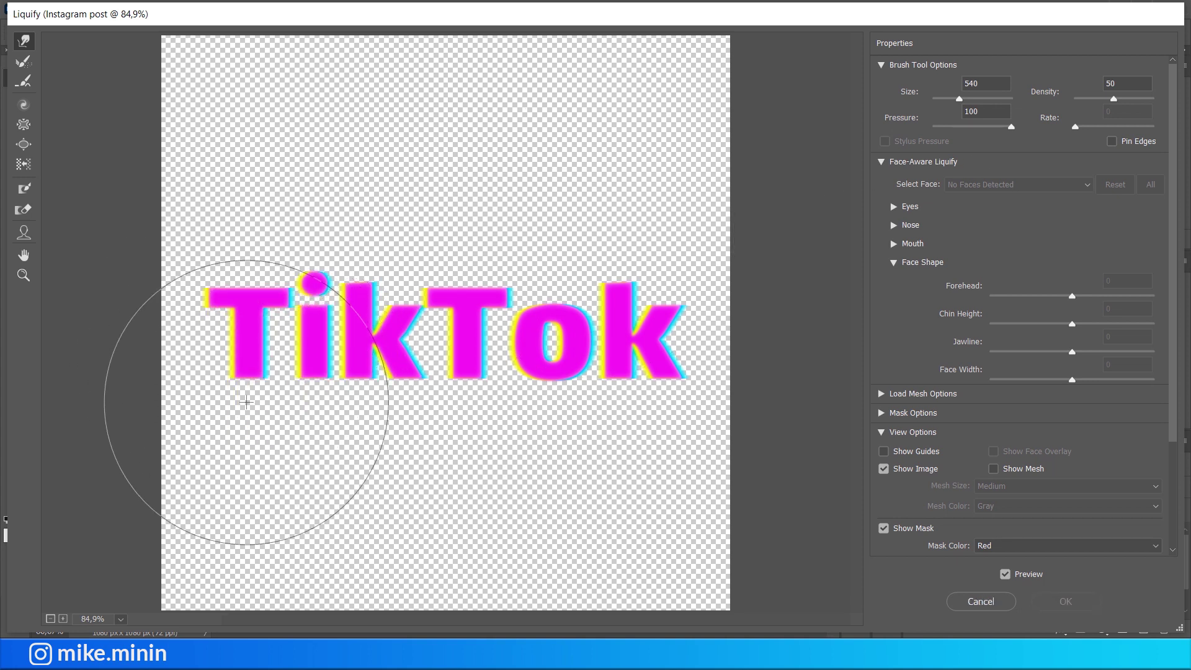
pyautogui.moveTo(950, 98); pyautogui.dragTo(953, 98)
pyautogui.doubleClick(986, 82)
pyautogui.write('120')
# Pull the first T, i and k stems into drips reaching the canvas bottom.
pyautogui.moveTo(249, 365); pyautogui.dragTo(241, 444)
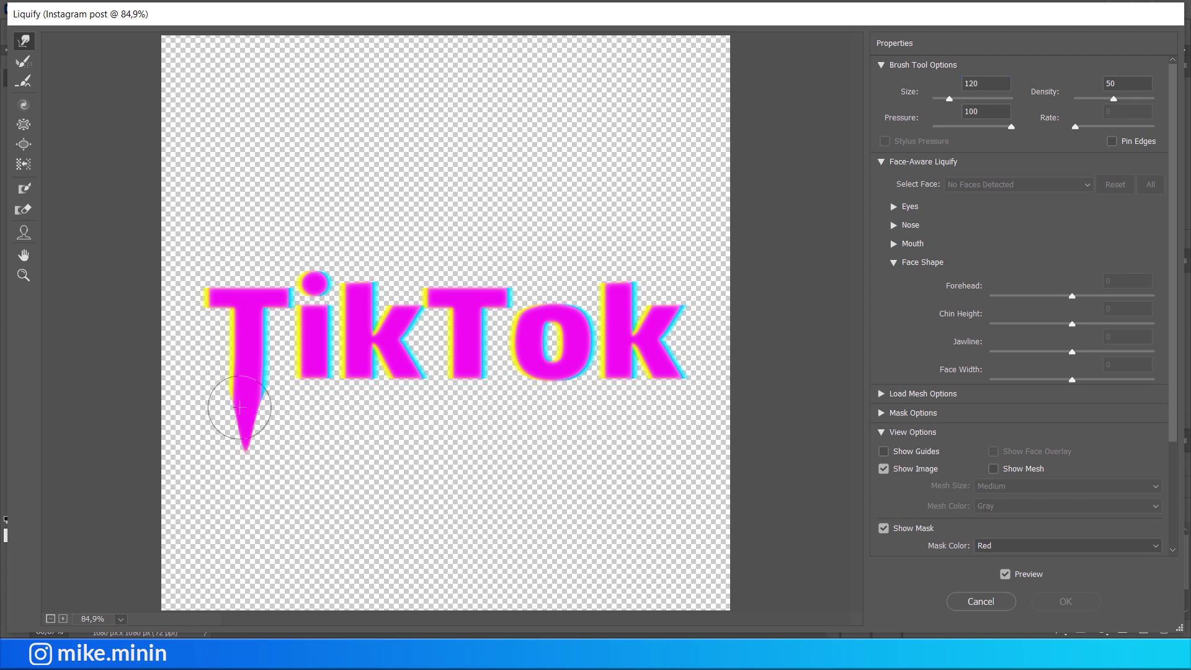
pyautogui.moveTo(226, 372)
pyautogui.mouseDown()
pyautogui.moveTo(214, 500)
pyautogui.moveTo(245, 565)
pyautogui.moveTo(245, 611)
pyautogui.mouseUp()
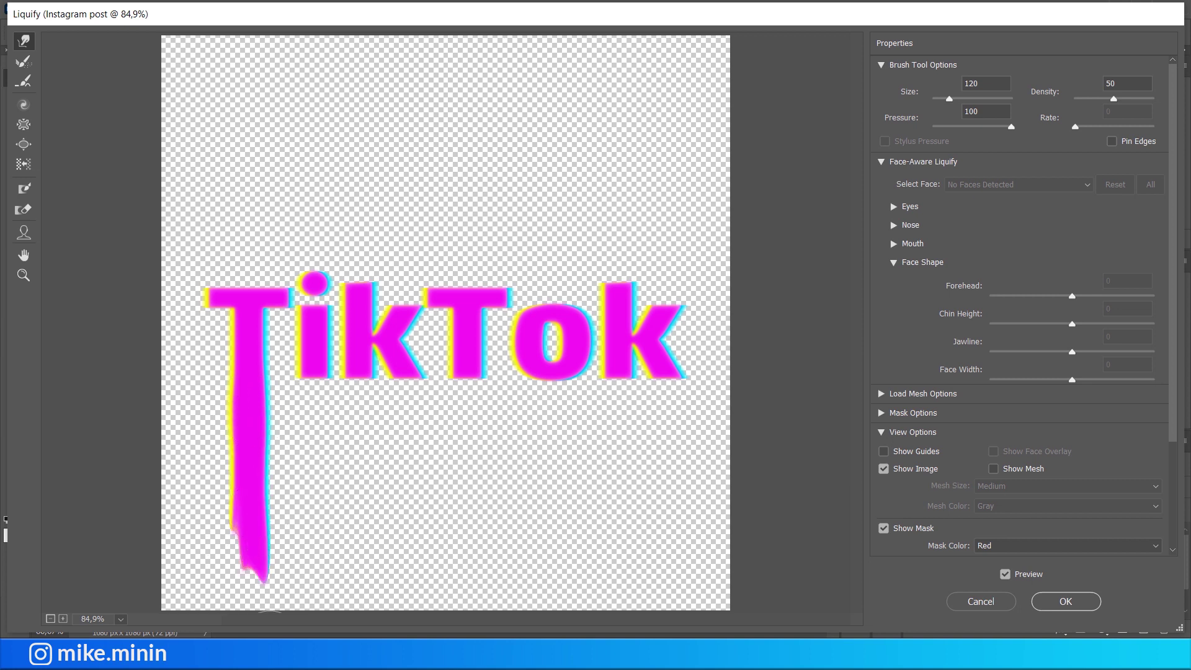
pyautogui.moveTo(317, 369); pyautogui.dragTo(323, 620)
pyautogui.moveTo(313, 472); pyautogui.dragTo(301, 610)
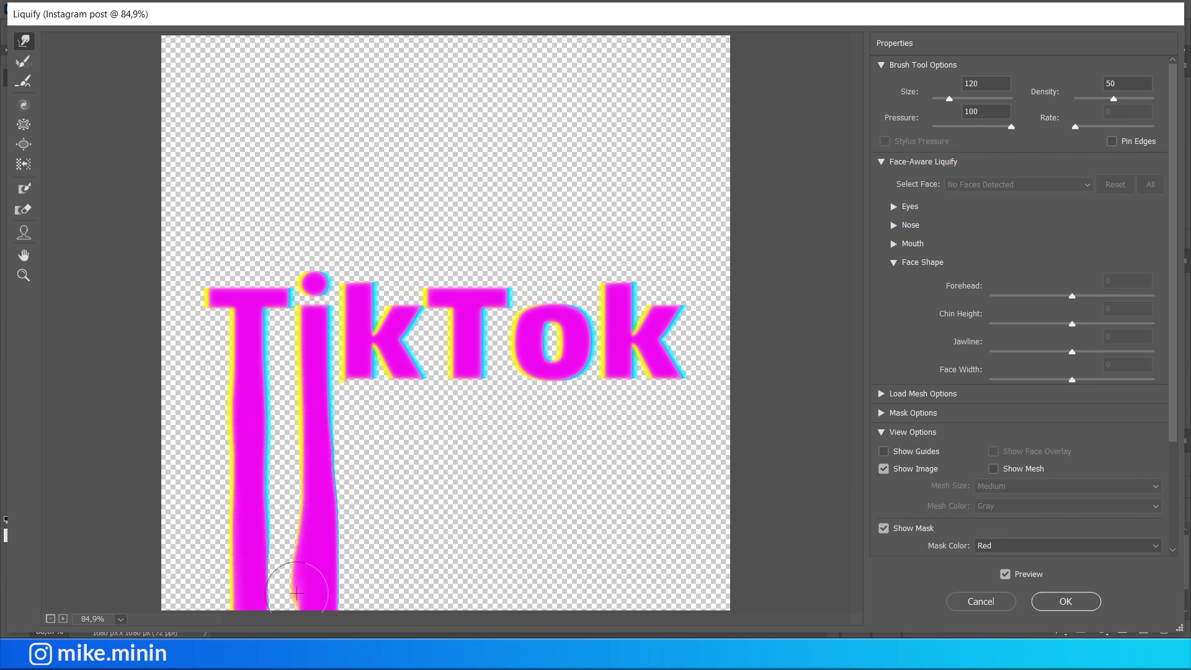
pyautogui.moveTo(357, 378); pyautogui.dragTo(366, 521)
pyautogui.moveTo(365, 477); pyautogui.dragTo(372, 611)
pyautogui.moveTo(403, 360); pyautogui.dragTo(415, 611)
# Drag the second T, o and final k into bottom-reaching drips and apply Liquify.
pyautogui.moveTo(468, 378); pyautogui.dragTo(468, 611)
pyautogui.moveTo(549, 366); pyautogui.dragTo(549, 573)
pyautogui.moveTo(522, 399); pyautogui.dragTo(549, 611)
pyautogui.moveTo(614, 372); pyautogui.dragTo(623, 611)
pyautogui.moveTo(676, 362)
pyautogui.mouseDown()
pyautogui.moveTo(697, 393)
pyautogui.moveTo(679, 611)
pyautogui.mouseUp()
pyautogui.moveTo(669, 566); pyautogui.dragTo(673, 610)
pyautogui.moveTo(540, 502); pyautogui.dragTo(540, 611)
pyautogui.press('Return')
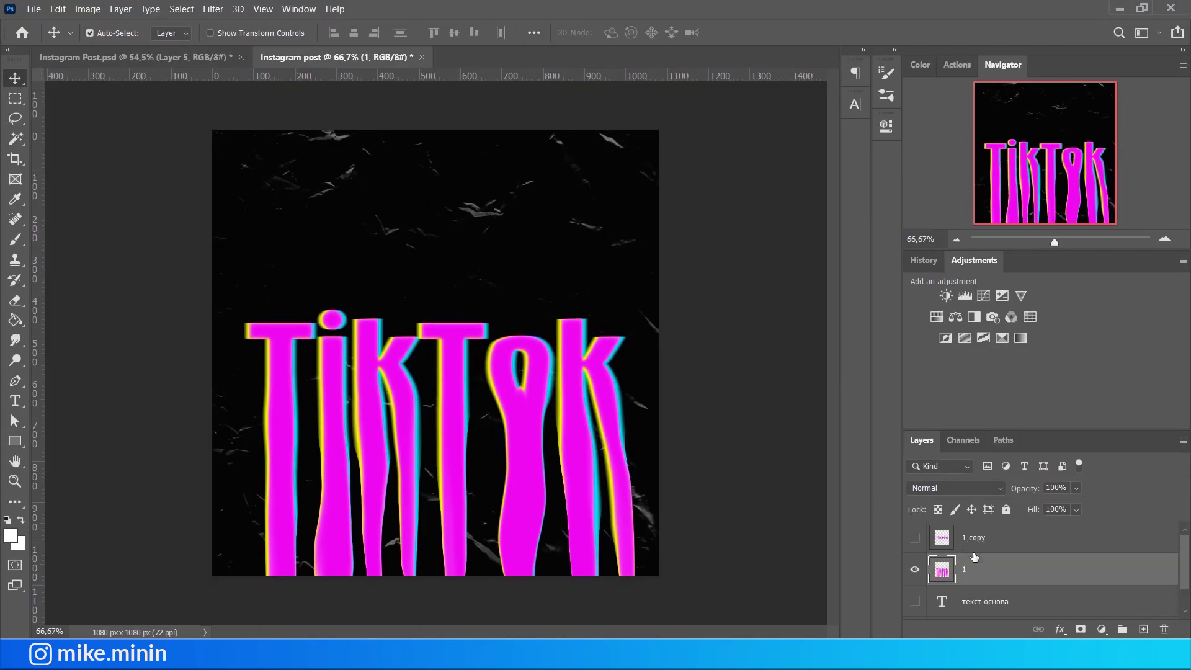
# Duplicate the melted TikTok layer and move layer 3 below layer 2.
pyautogui.hotkey('ctrl', 'j')
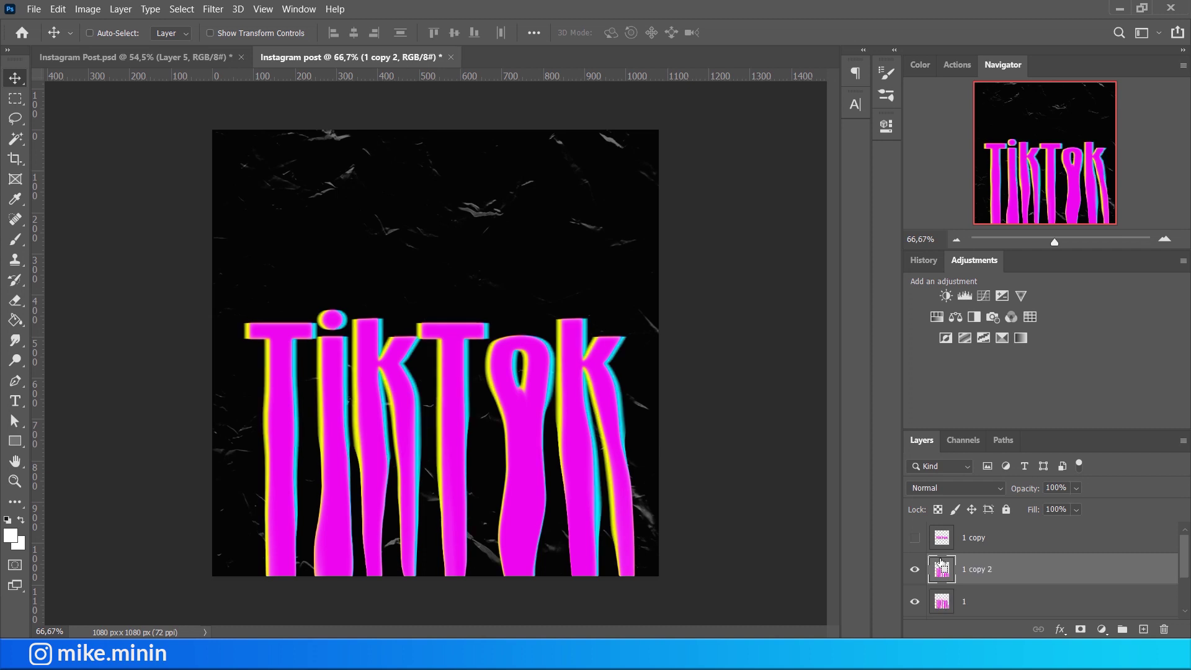
pyautogui.click(986, 599)
pyautogui.scroll(-1, 999, 596)
pyautogui.scroll(-1, 993, 601)
pyautogui.scroll(1, 986, 608)
pyautogui.scroll(-1, 980, 614)
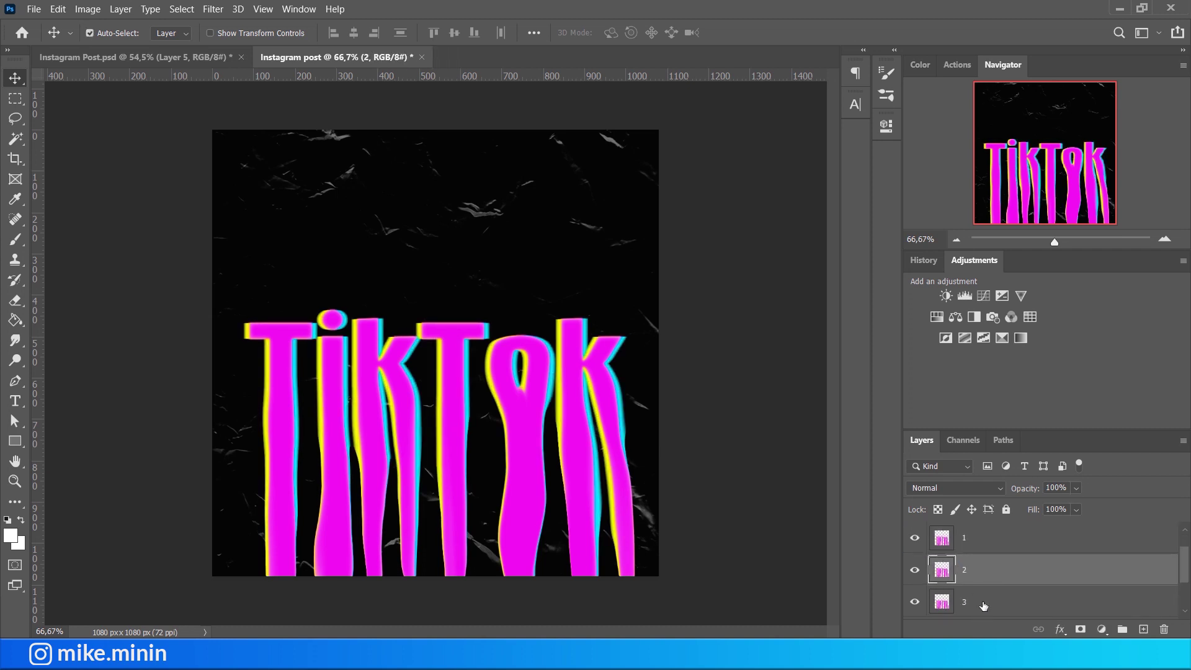
pyautogui.moveTo(986, 569); pyautogui.dragTo(986, 614)
# Skew the bottom of layer 3 slightly and shift its hue away from magenta.
pyautogui.hotkey('ctrl', 't')
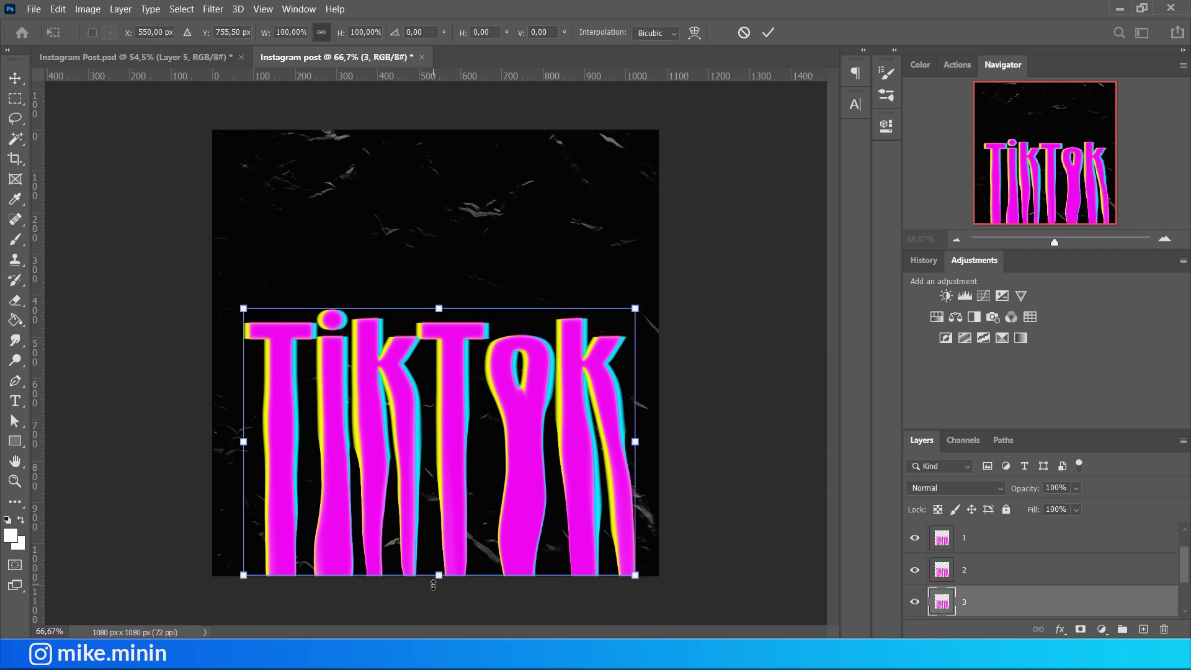
pyautogui.moveTo(439, 576); pyautogui.dragTo(440, 578)
pyautogui.moveTo(447, 583); pyautogui.dragTo(449, 585)
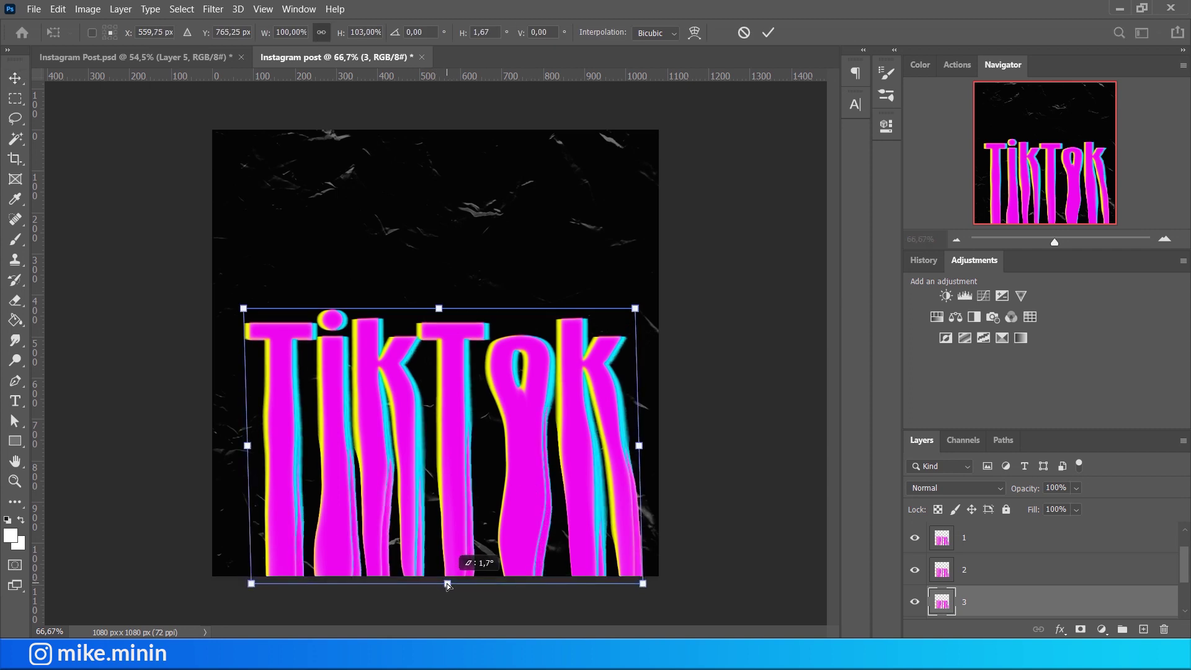
pyautogui.click(768, 32)
pyautogui.hotkey('ctrl', 'u')
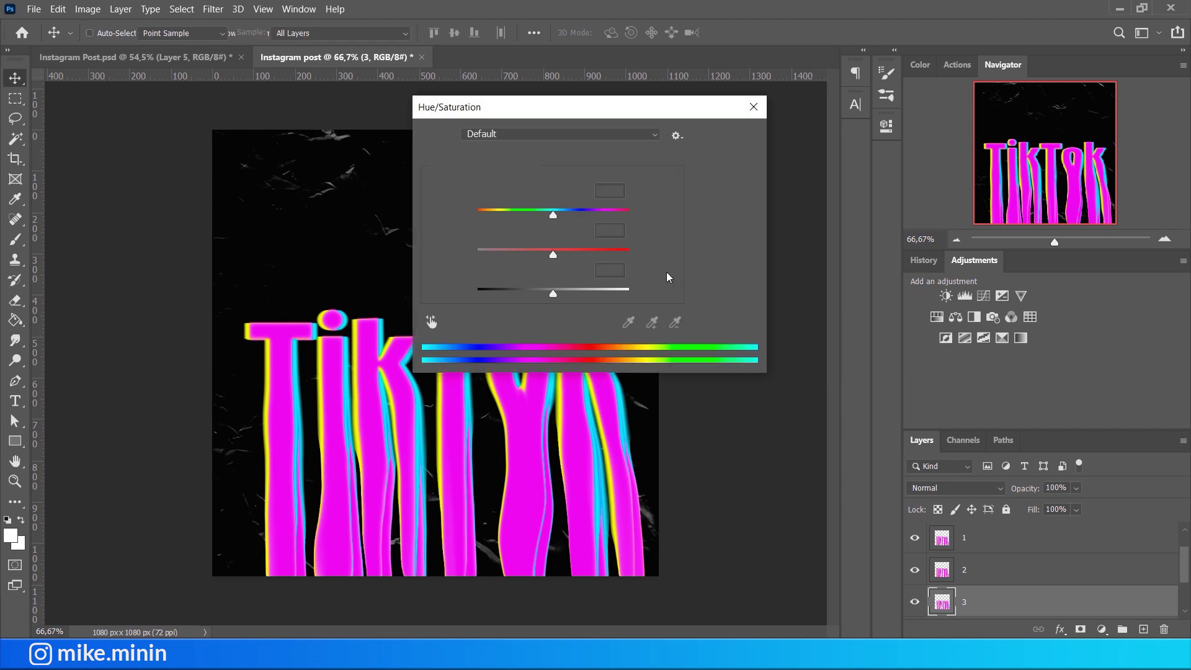
pyautogui.moveTo(552, 215); pyautogui.dragTo(516, 224)
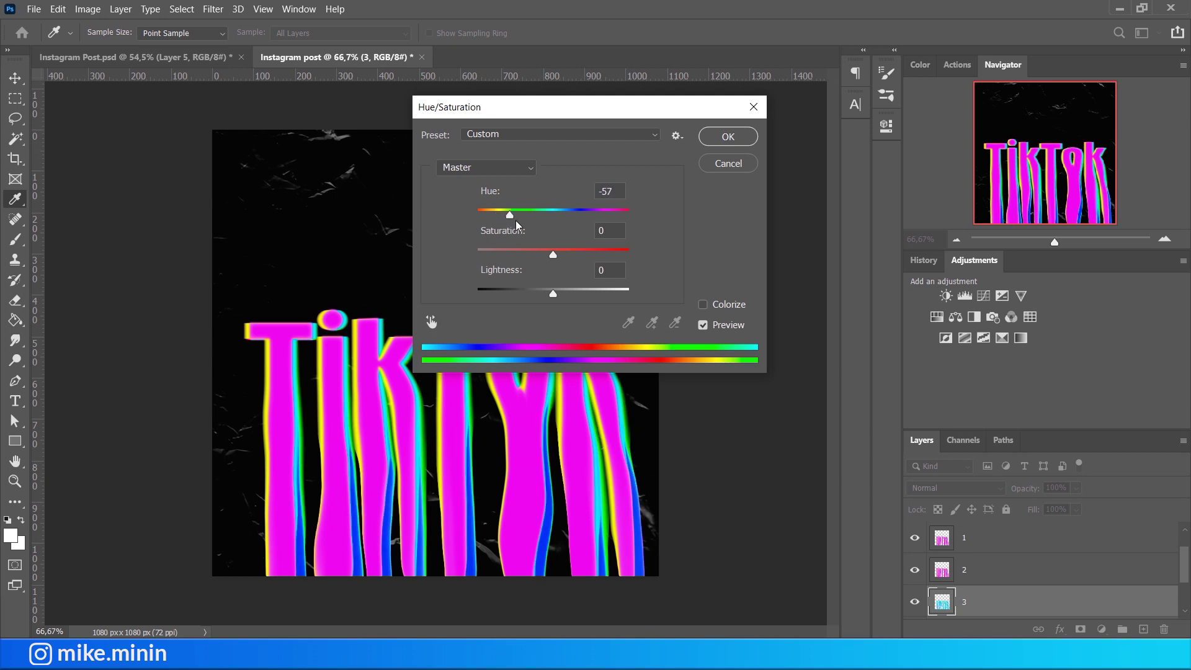
pyautogui.click(741, 139)
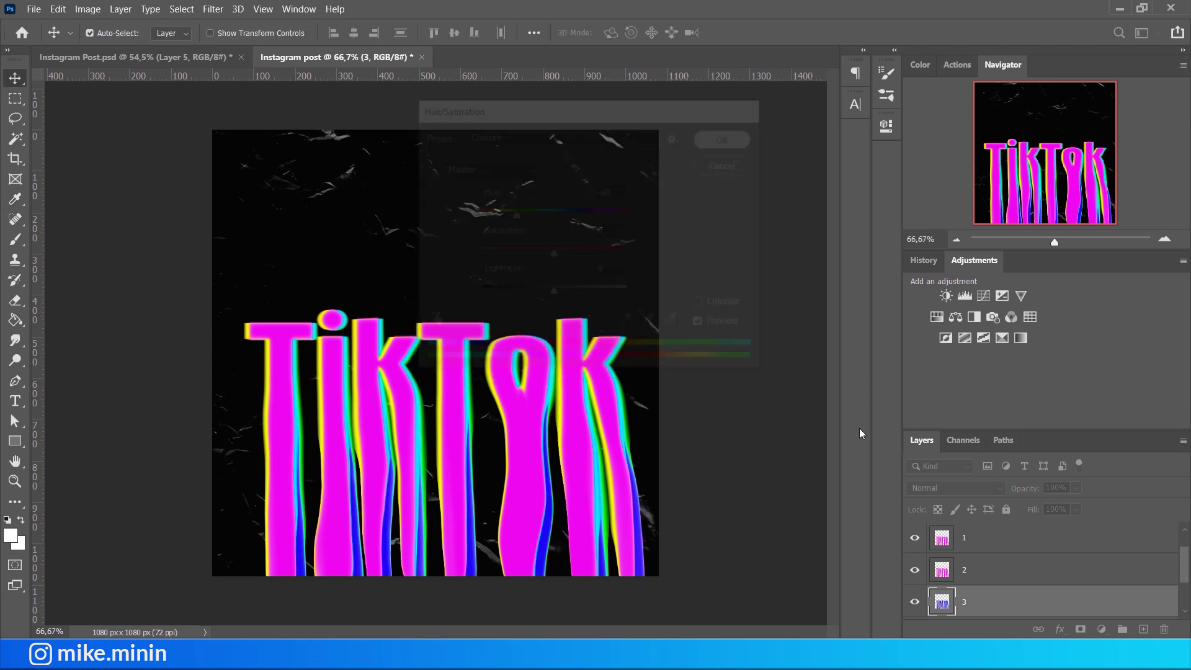
# Skew layer 2's bottom edge left, shift its hue −180, and select layer 1 with it.
pyautogui.click(1001, 577)
pyautogui.hotkey('ctrl', 't')
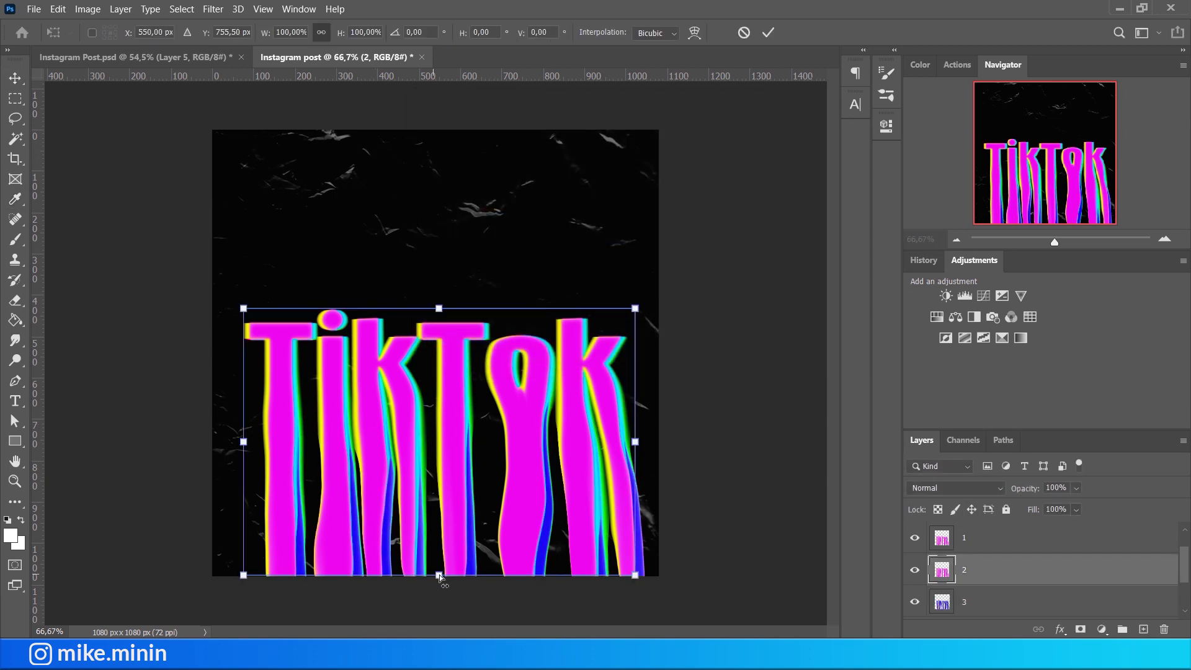
pyautogui.moveTo(439, 577); pyautogui.dragTo(429, 581)
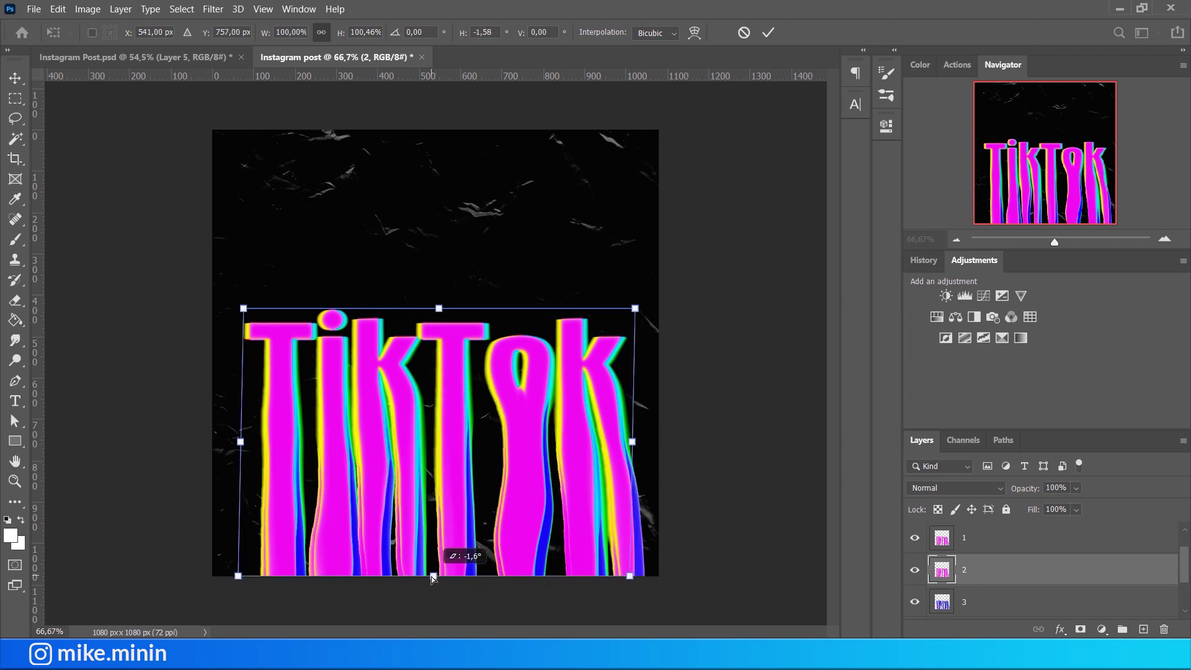
pyautogui.click(768, 32)
pyautogui.hotkey('ctrl', 'u')
pyautogui.moveTo(556, 218); pyautogui.dragTo(478, 221)
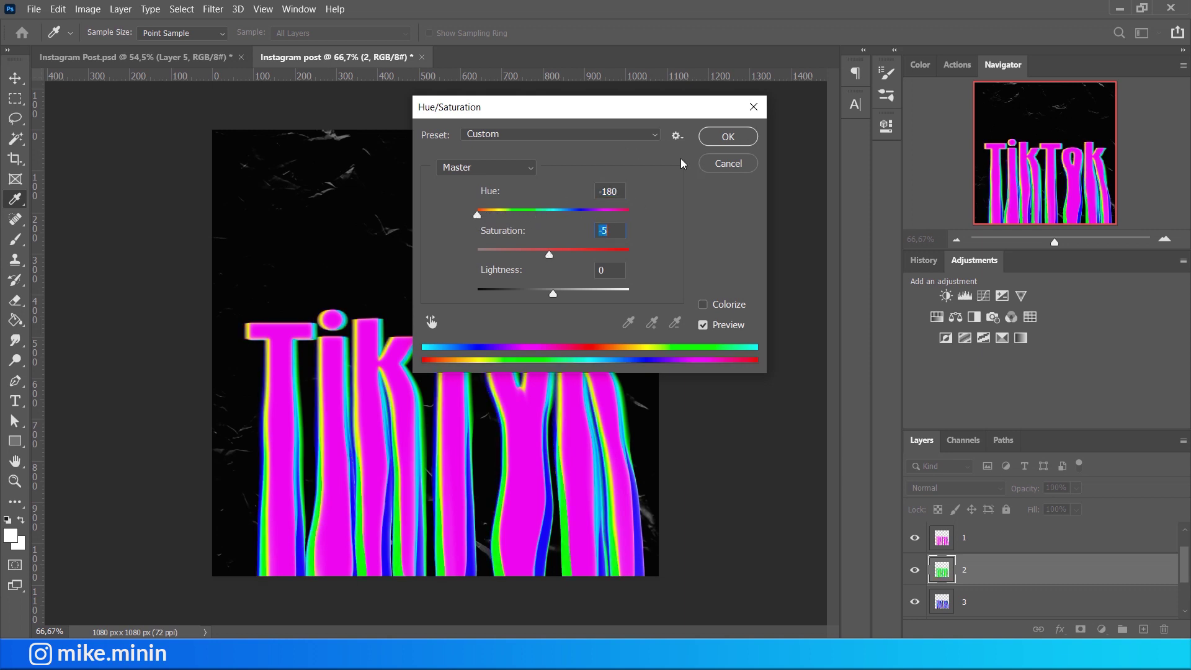
pyautogui.click(722, 138)
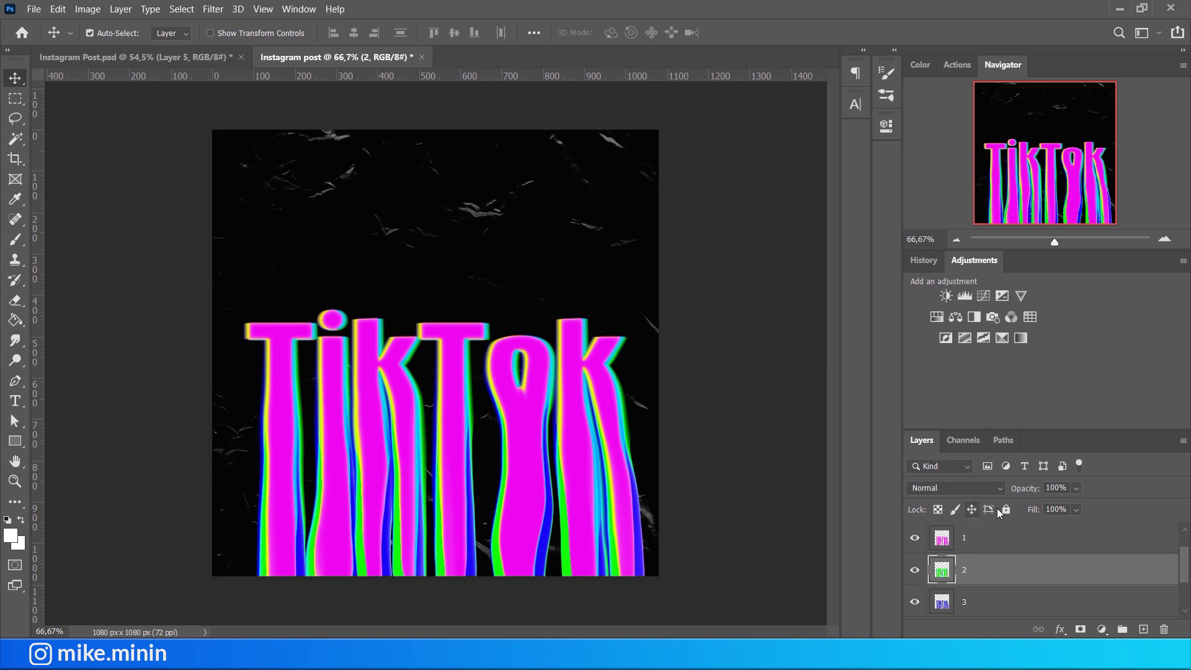
pyautogui.keyDown('shift'); pyautogui.click(995, 540); pyautogui.keyUp('shift')
pyautogui.scroll(1, 1033, 562)
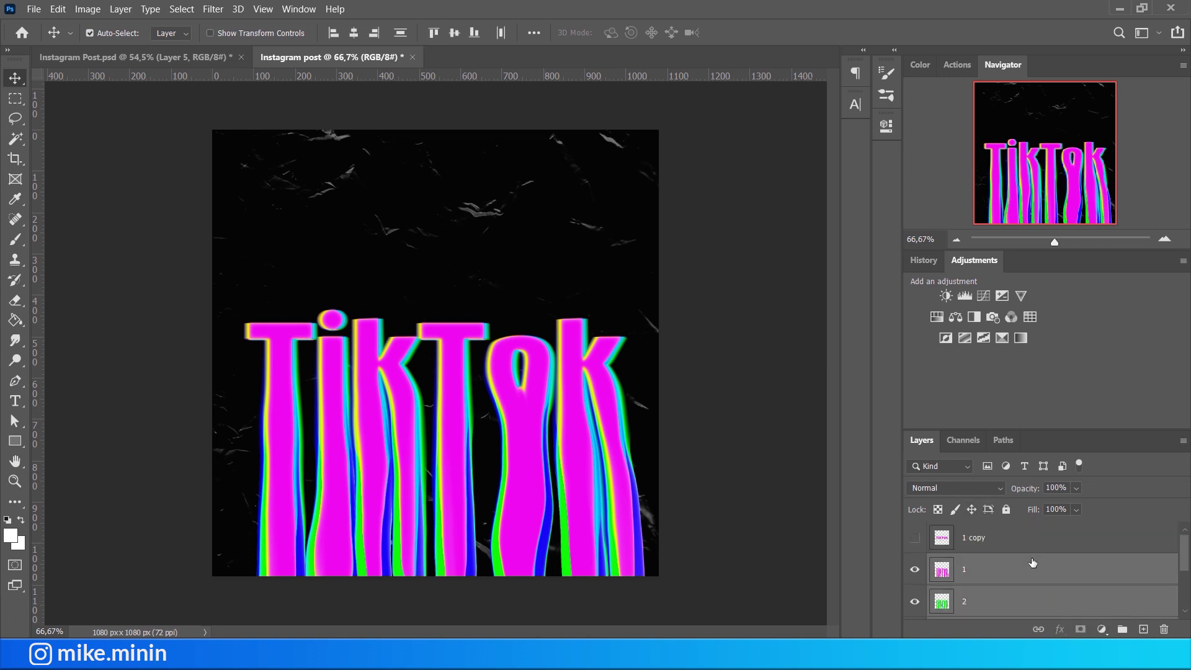
# Merge drip layers 1 and 2, then add Hue/Saturation 1 above with Saturation at +100.
pyautogui.hotkey('ctrl', 'e')
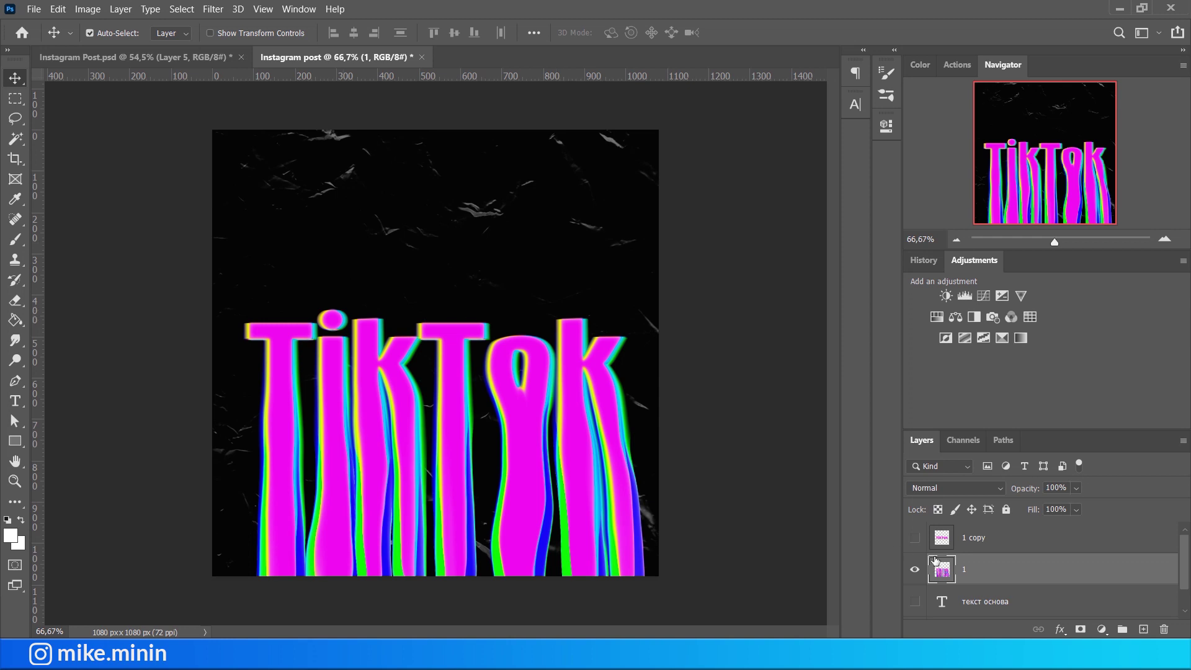
pyautogui.click(1095, 625)
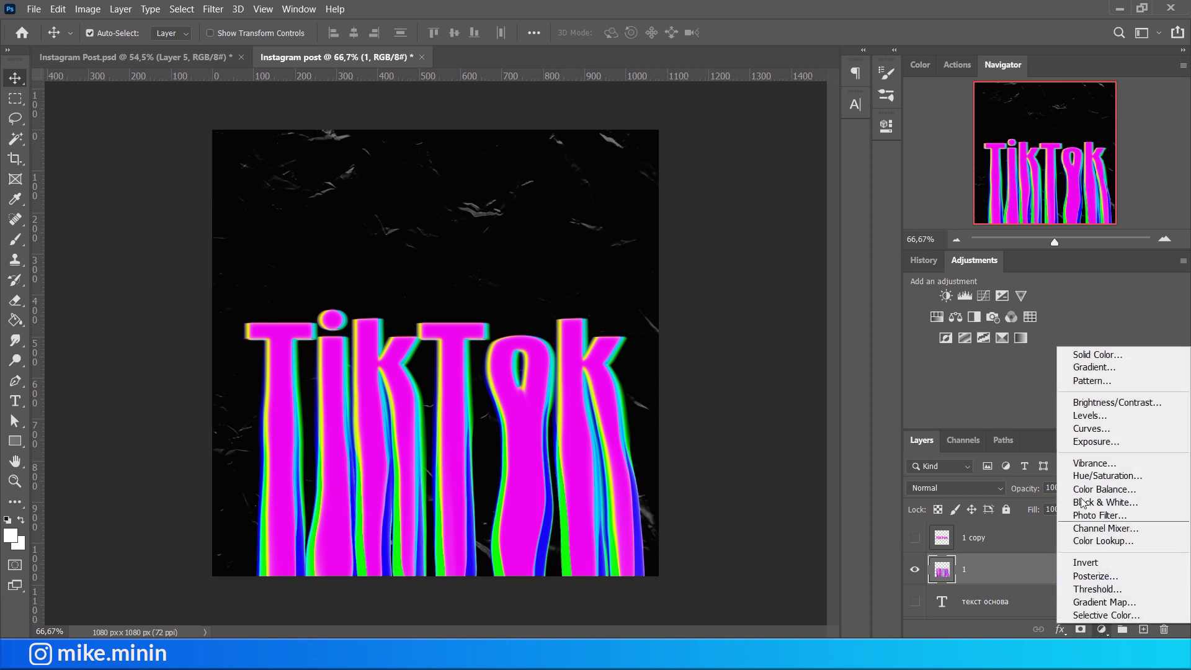
pyautogui.click(939, 321)
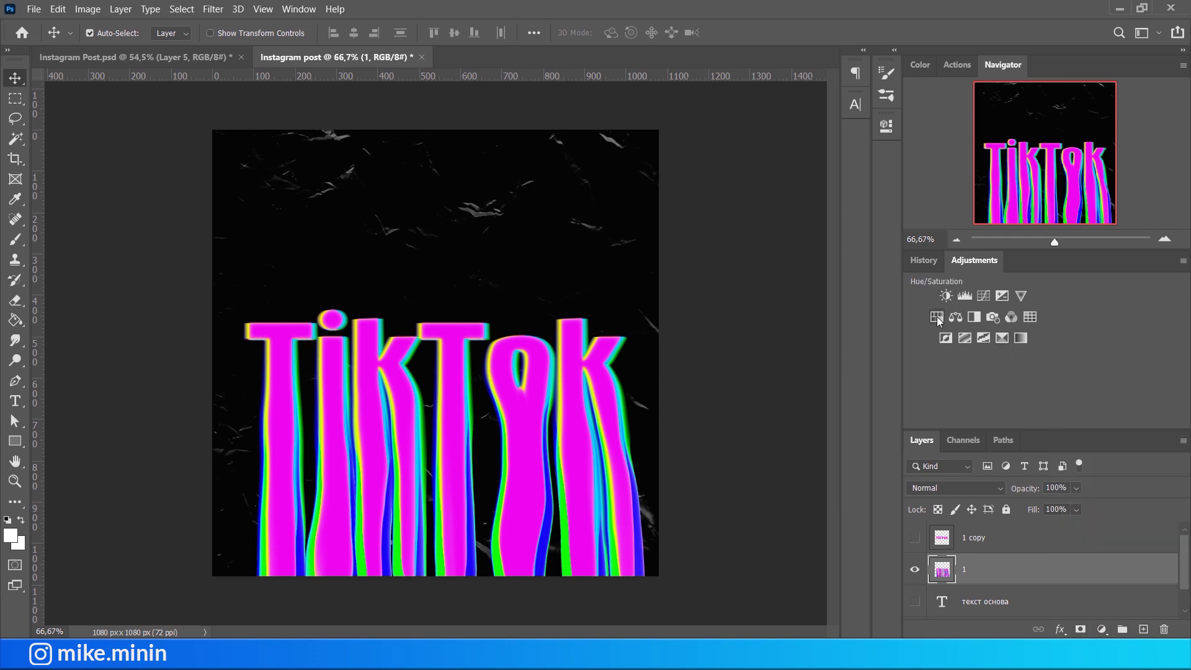
pyautogui.click(937, 316)
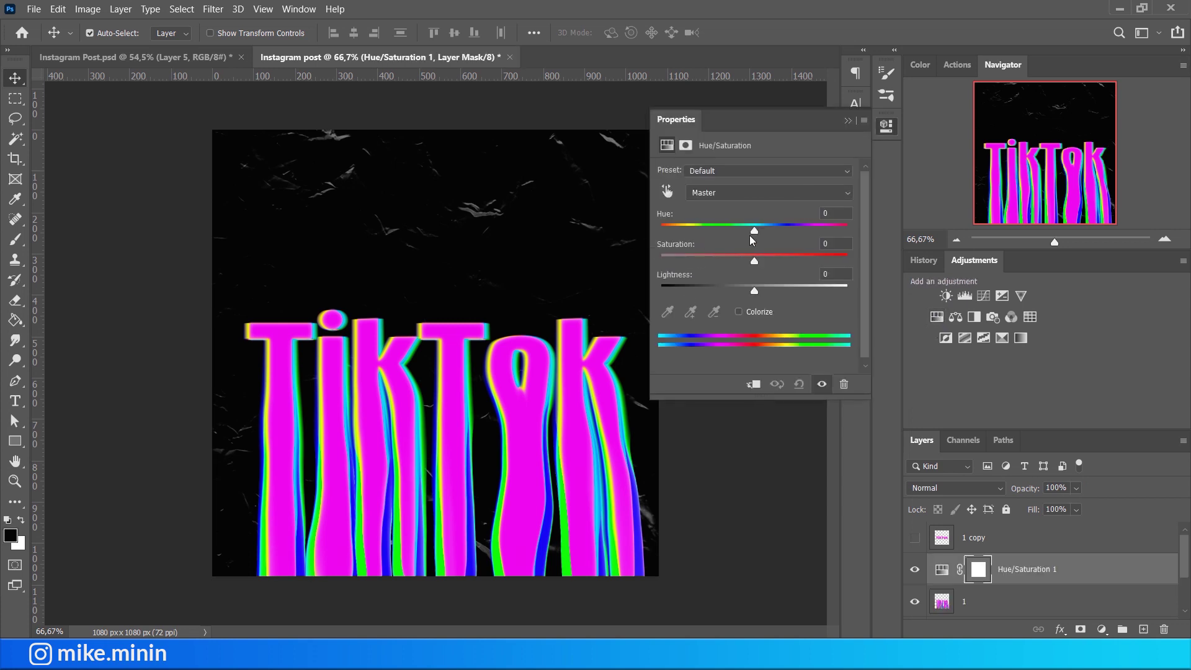
pyautogui.moveTo(758, 257); pyautogui.dragTo(959, 263)
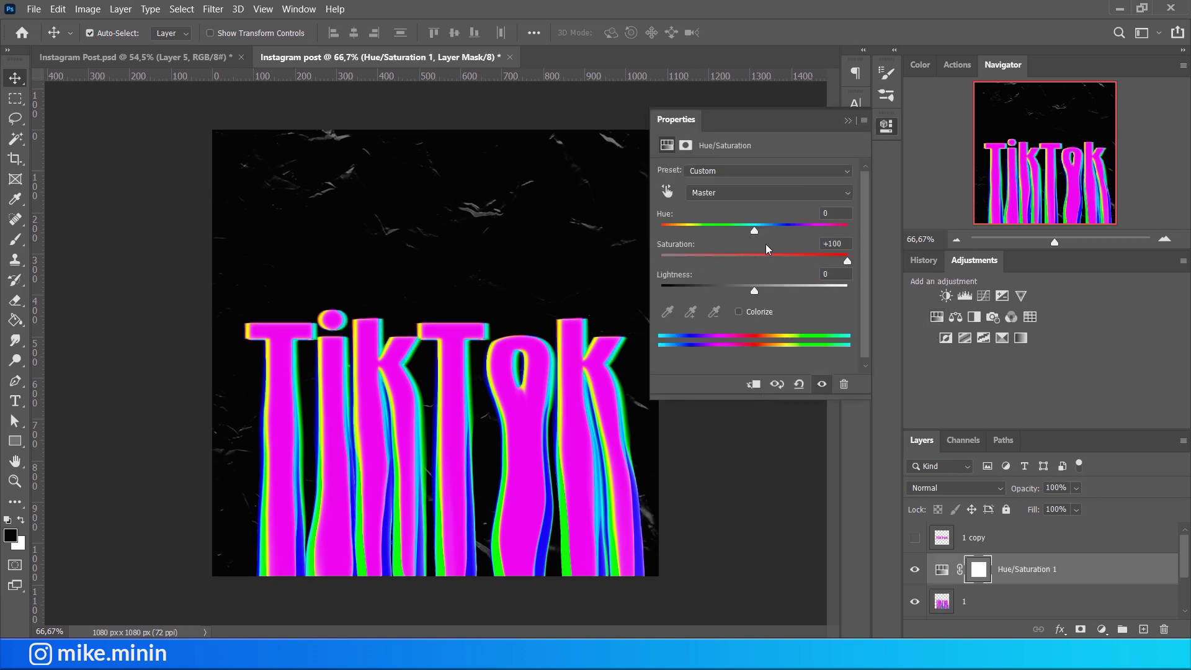
pyautogui.click(848, 120)
pyautogui.click(1023, 612)
pyautogui.scroll(-1, 972, 581)
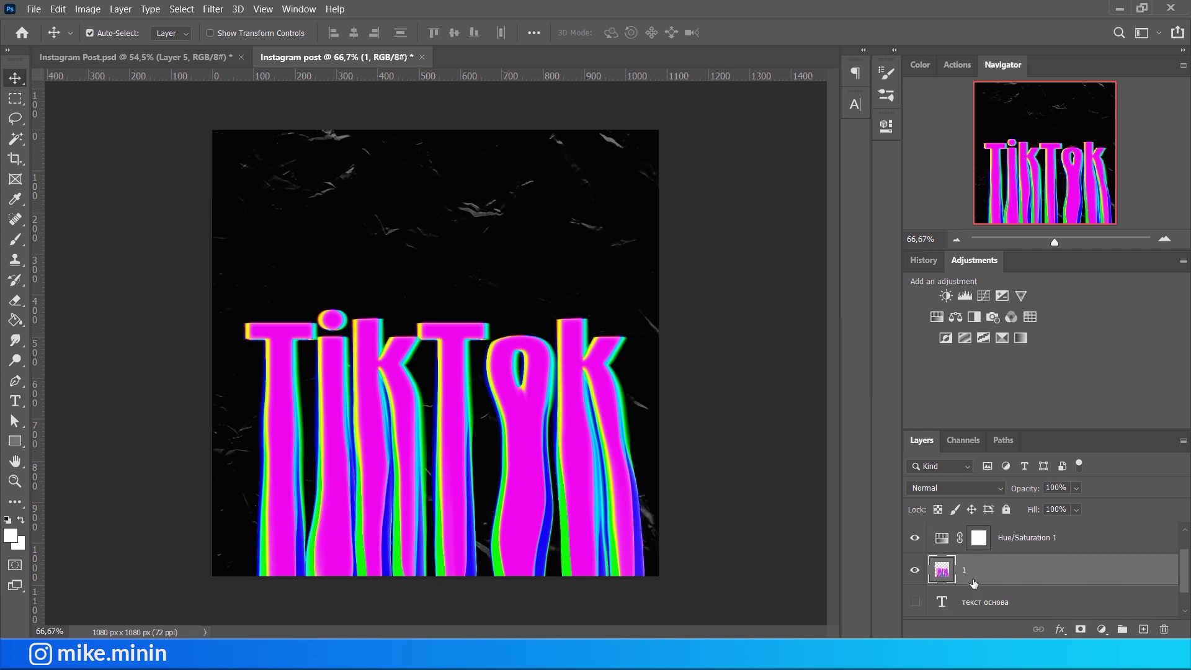
# Create layer кисть and set the Mixer Brush to 300 px, 0% hardness, 1% spacing.
pyautogui.hotkey('ctrl', 'shift', 'n')
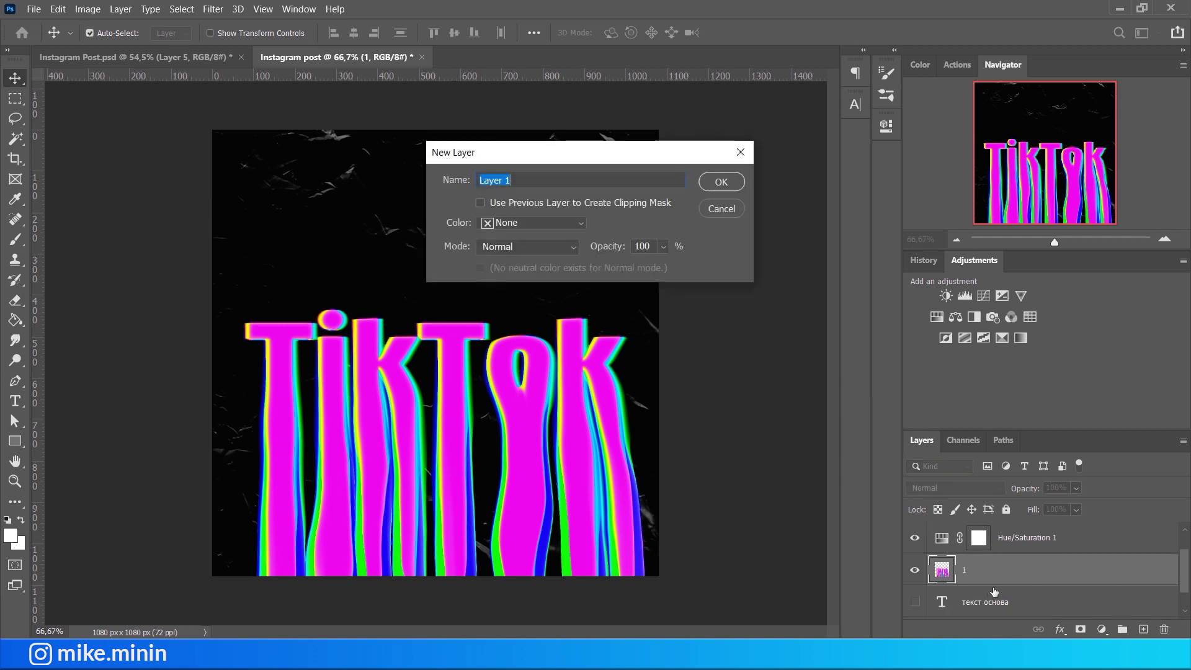
pyautogui.write('кисть')
pyautogui.press('Return')
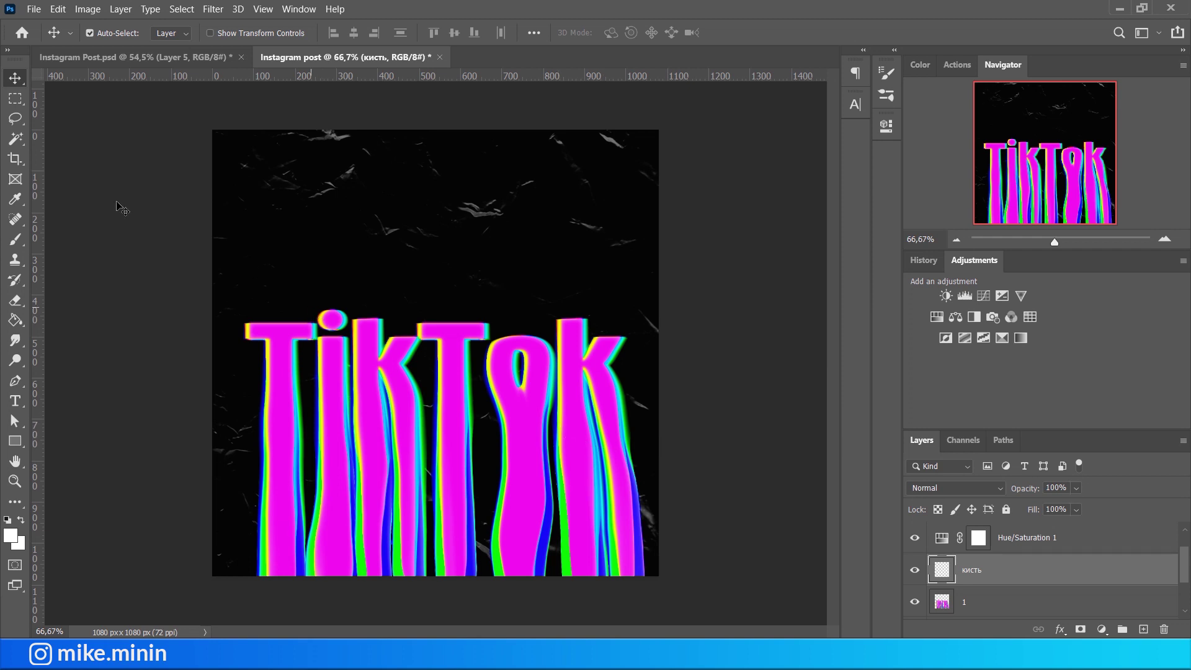
pyautogui.click(19, 245)
pyautogui.click(62, 283)
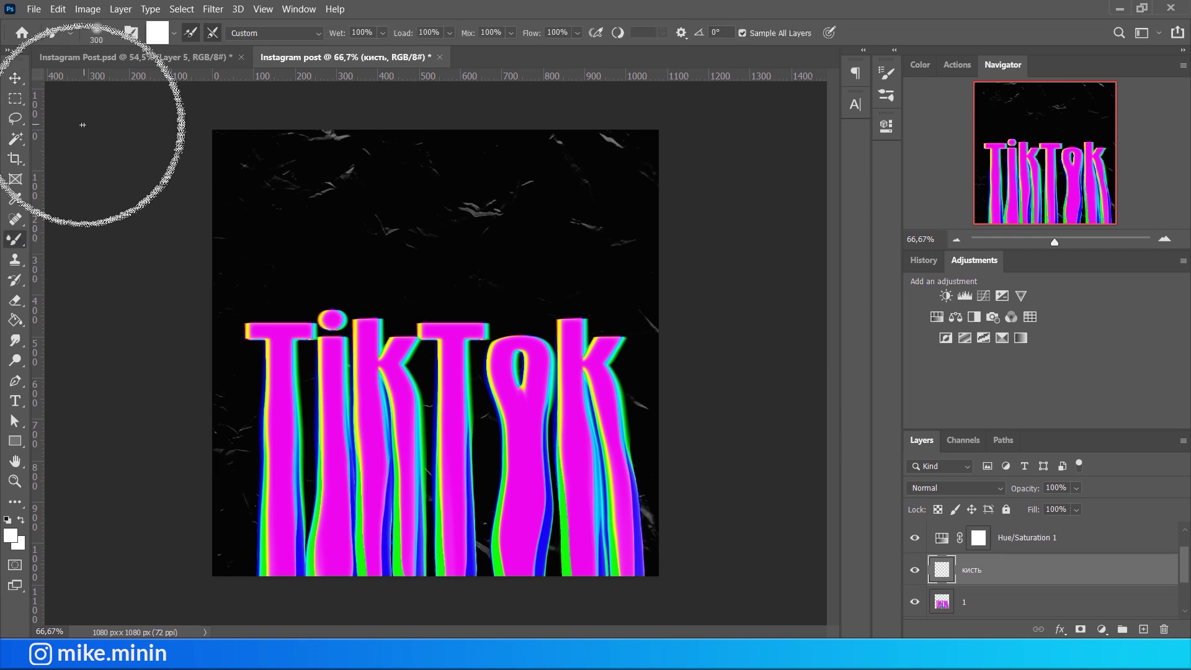
pyautogui.click(111, 34)
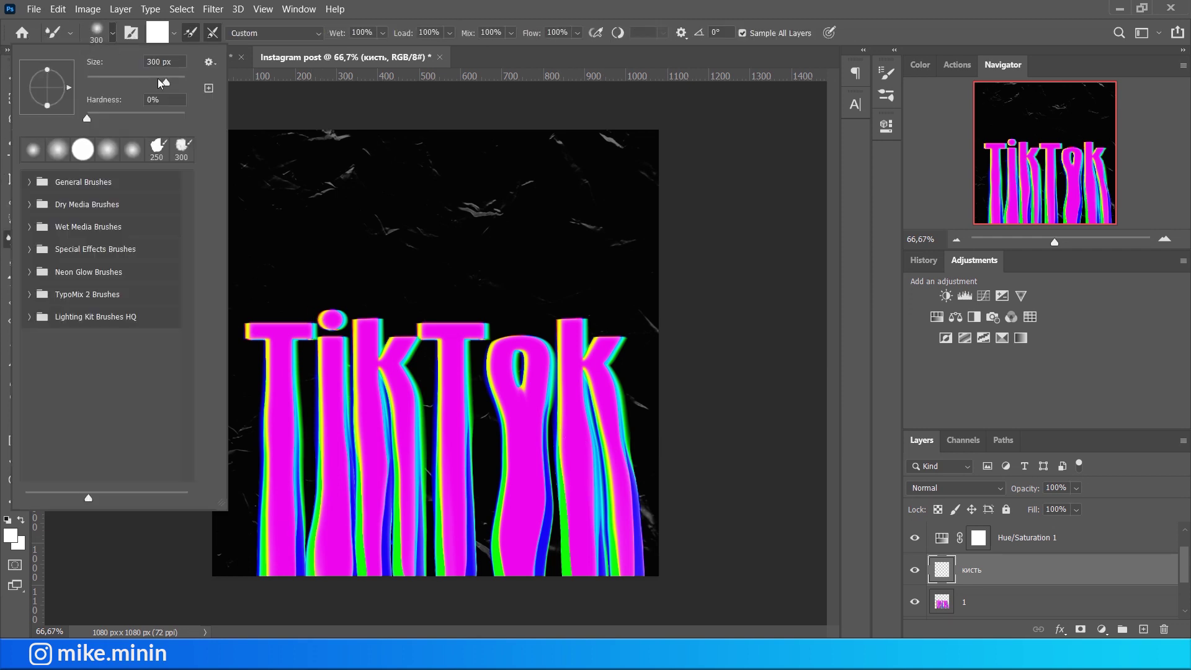
pyautogui.click(131, 33)
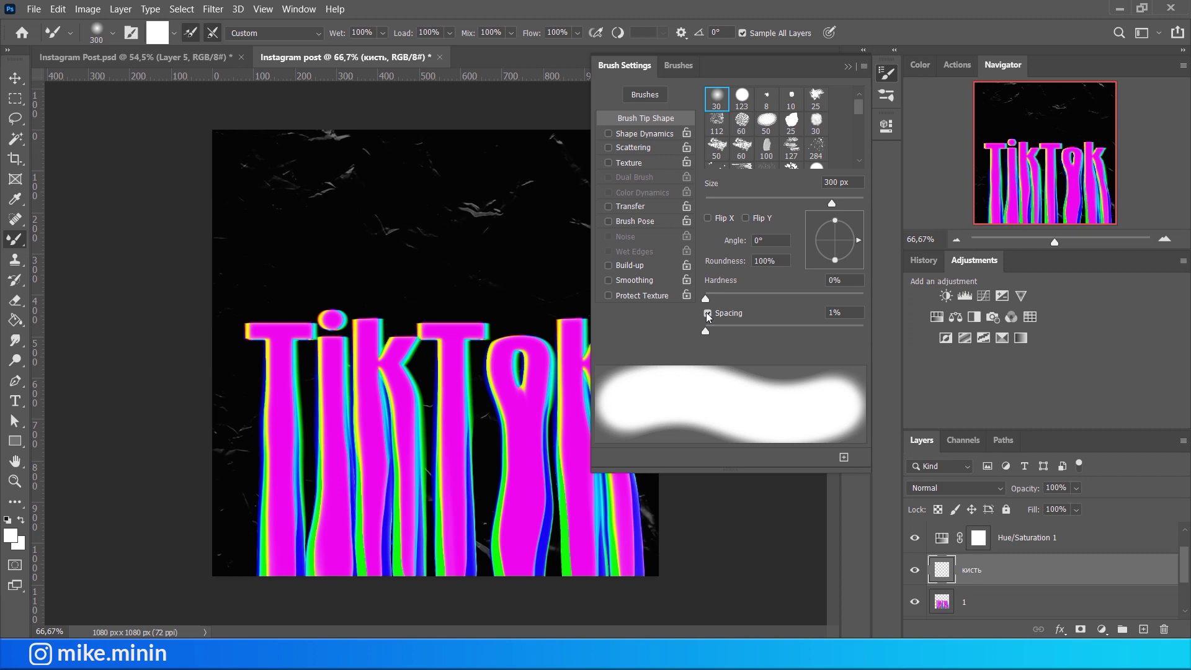
pyautogui.click(847, 66)
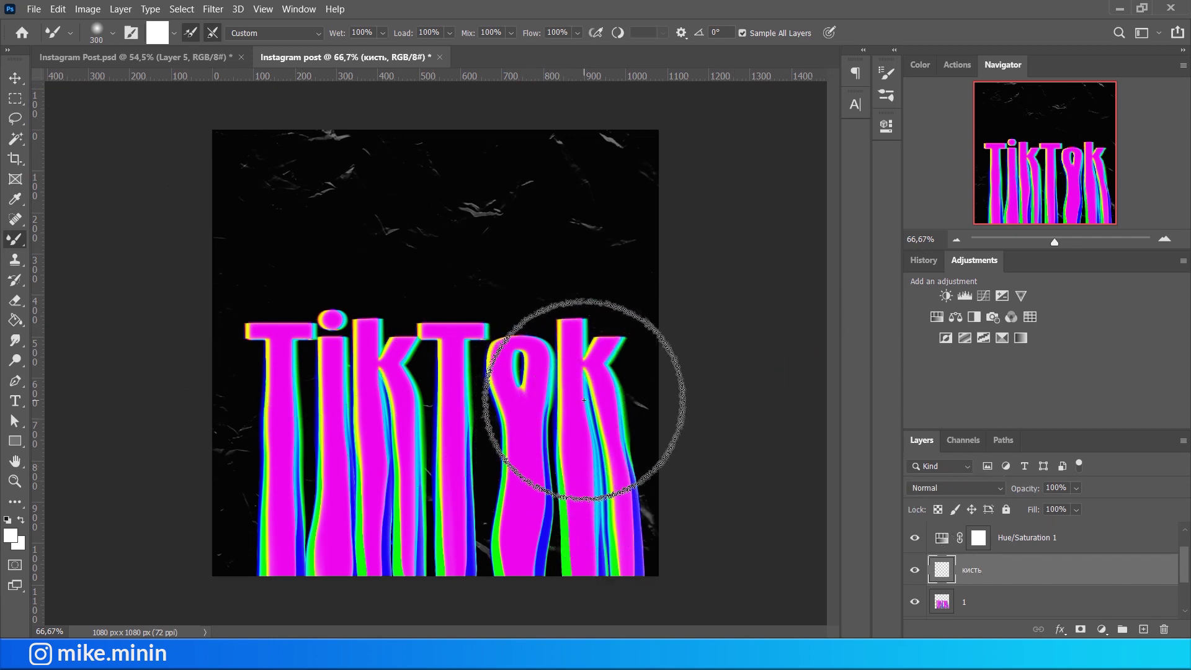
# Smear the o and k drips downward into wavy streaks with two mixer-brush strokes.
pyautogui.moveTo(544, 410)
pyautogui.mouseDown()
pyautogui.moveTo(622, 619)
pyautogui.moveTo(617, 602)
pyautogui.mouseUp()
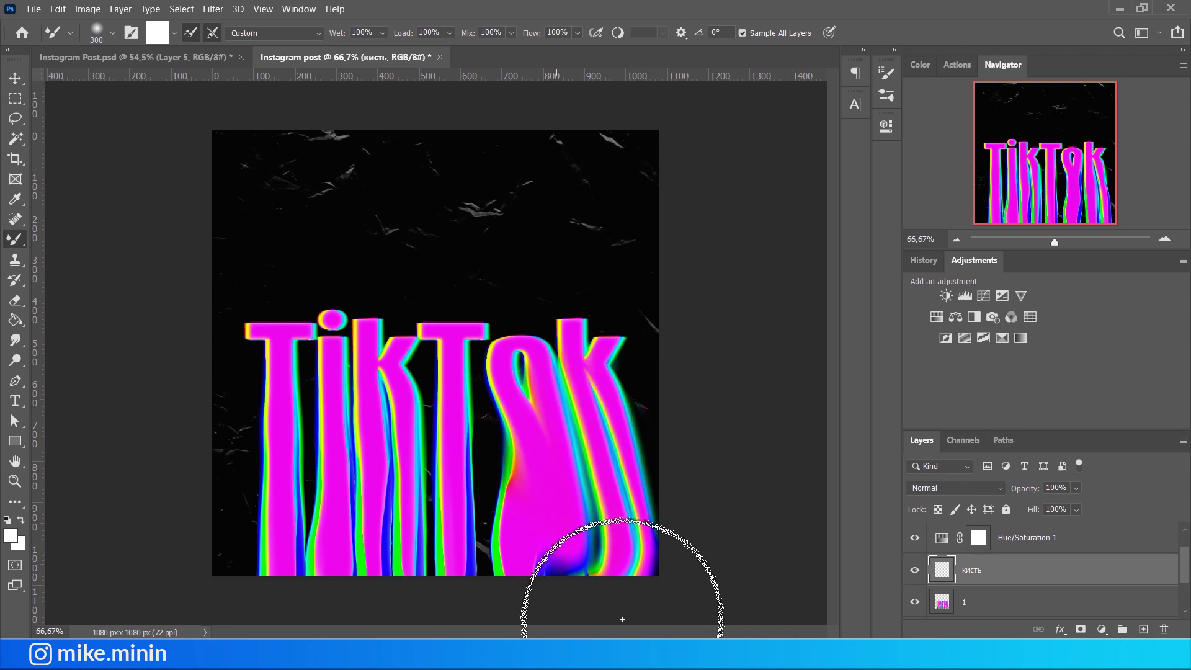
pyautogui.moveTo(575, 528)
pyautogui.mouseDown()
pyautogui.moveTo(322, 466)
pyautogui.moveTo(245, 531)
pyautogui.moveTo(359, 553)
pyautogui.moveTo(638, 492)
pyautogui.moveTo(577, 366)
pyautogui.mouseUp()
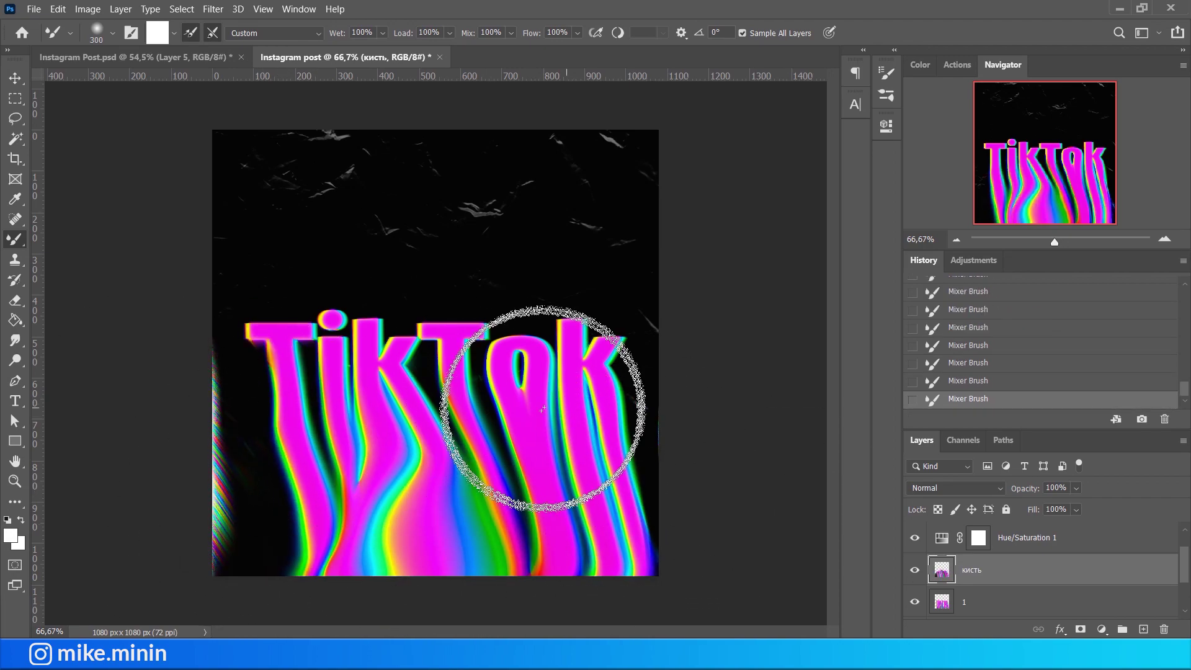
pyautogui.press('v')
pyautogui.doubleClick(941, 538)
# Shift the Hue/Saturation 1 hue to +98 and show the текст основа text layer.
pyautogui.moveTo(754, 230)
pyautogui.mouseDown()
pyautogui.moveTo(771, 230)
pyautogui.moveTo(696, 231)
pyautogui.moveTo(816, 240)
pyautogui.mouseUp()
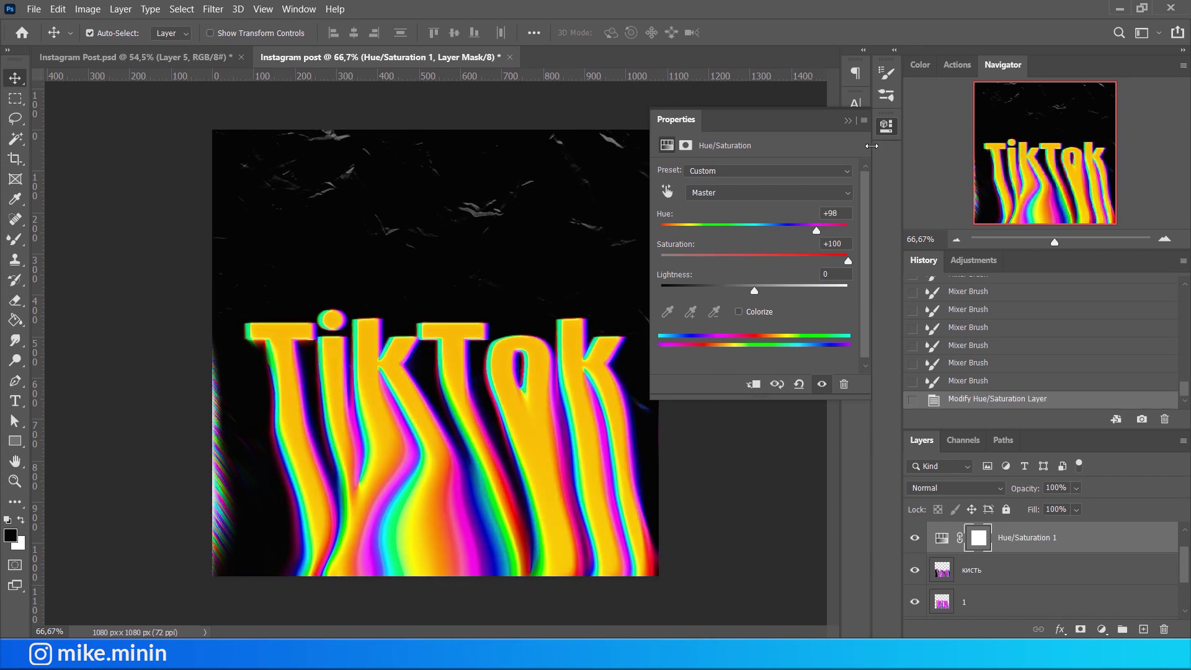
pyautogui.click(847, 121)
pyautogui.moveTo(1185, 558); pyautogui.dragTo(1186, 590)
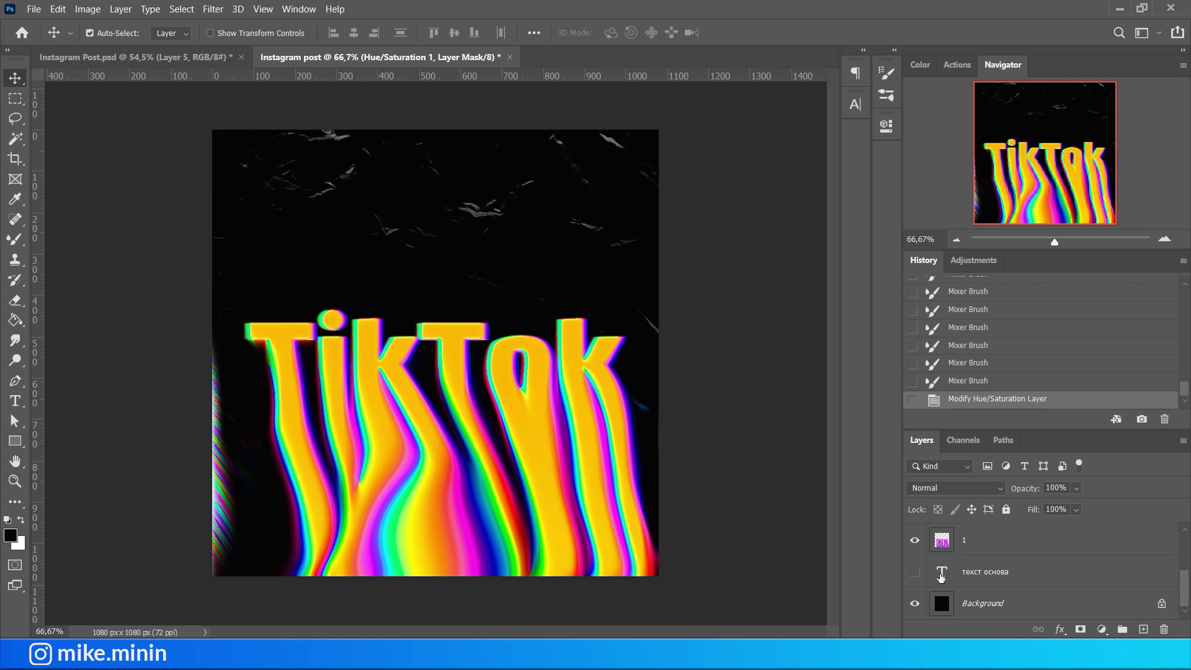
pyautogui.click(914, 572)
pyautogui.click(1016, 578)
# Duplicate текст основа as текст 2 on top, hide the original, and nudge it up.
pyautogui.hotkey('ctrl', 'j')
pyautogui.click(914, 603)
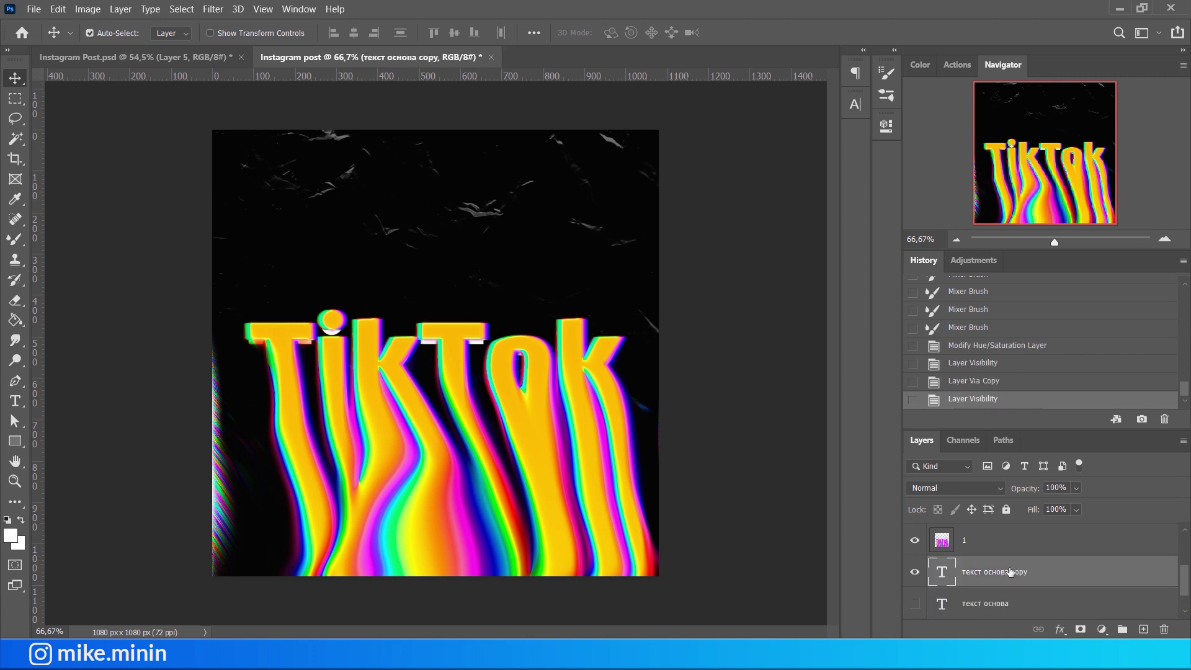
pyautogui.doubleClick(1001, 573)
pyautogui.write('2')
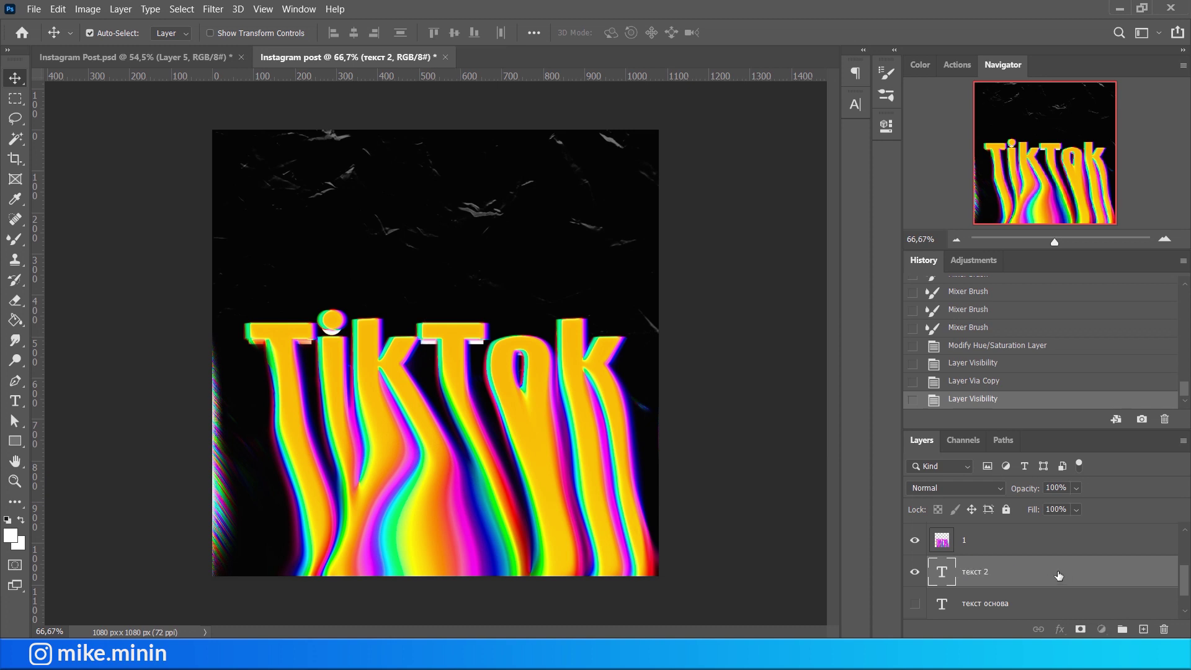
pyautogui.press('Return')
pyautogui.hotkey('ctrl', 'shift', ']')
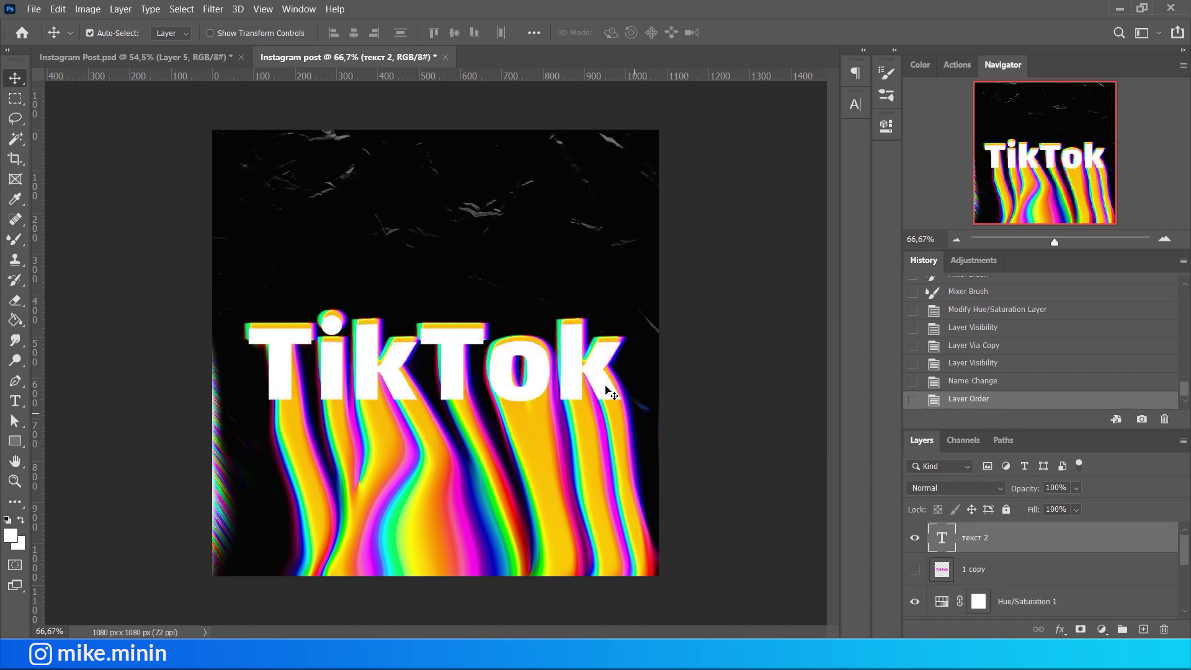
pyautogui.moveTo(575, 376); pyautogui.dragTo(577, 371)
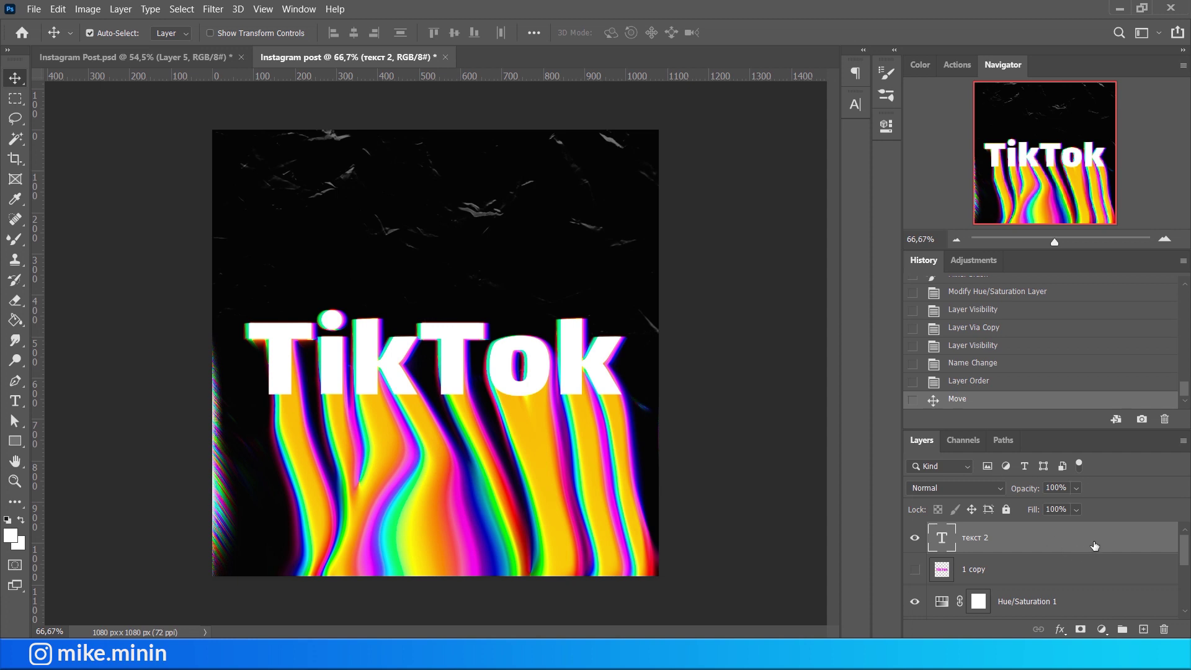
# Give the white текст 2 text a Drop Shadow and start Liquify on it.
pyautogui.click(595, 324)
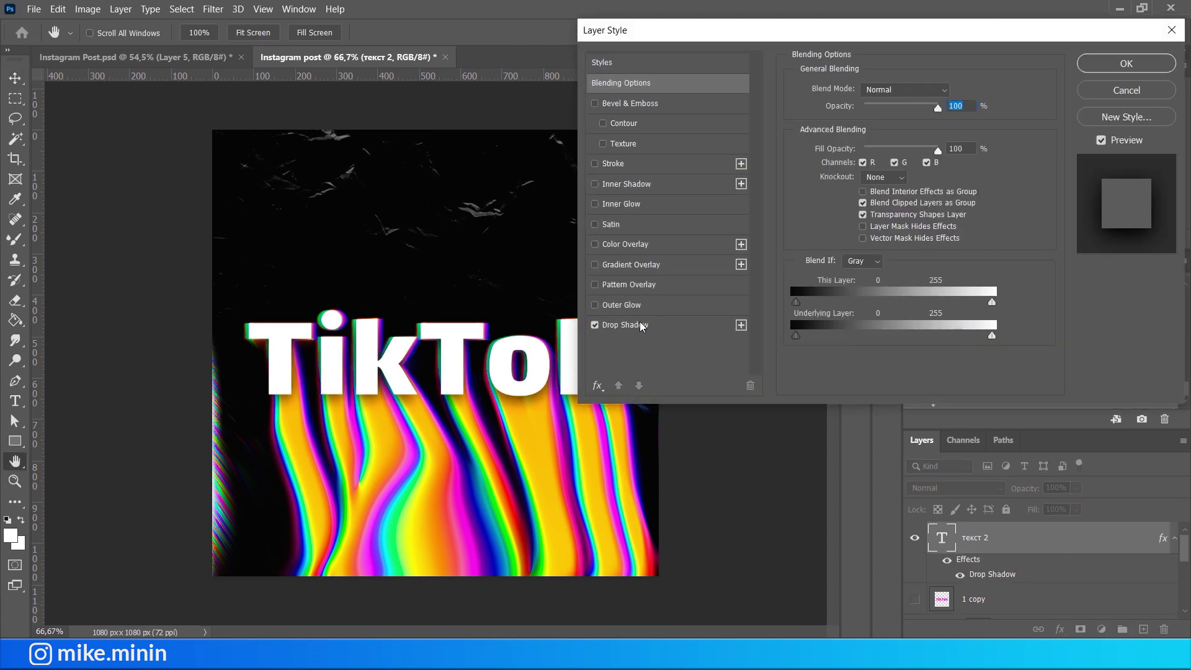
pyautogui.click(1122, 66)
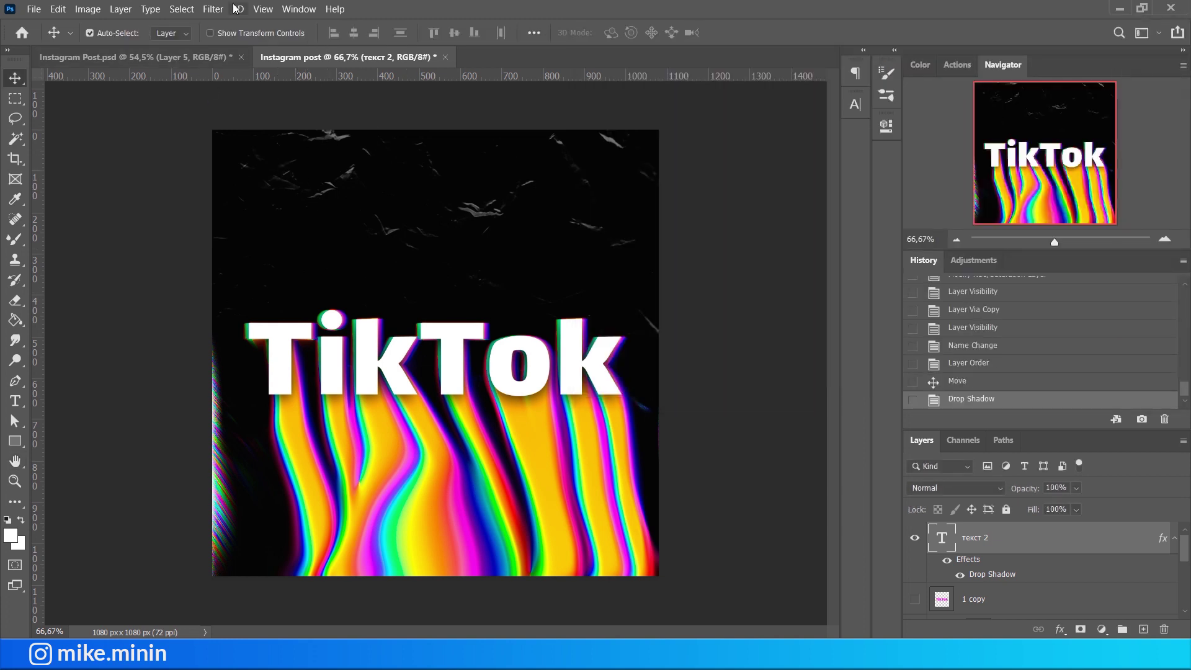
pyautogui.click(212, 9)
pyautogui.click(262, 124)
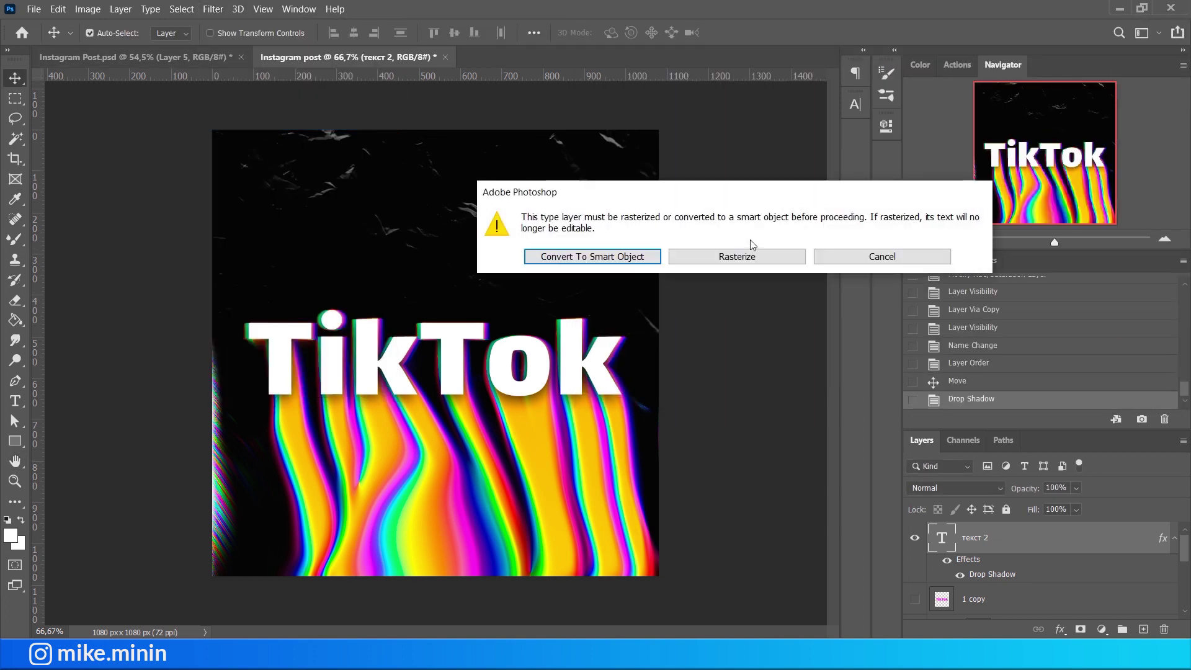
# Rasterize the text and Liquify it, twirling the Ti letters and warping with a 265 brush.
pyautogui.click(753, 255)
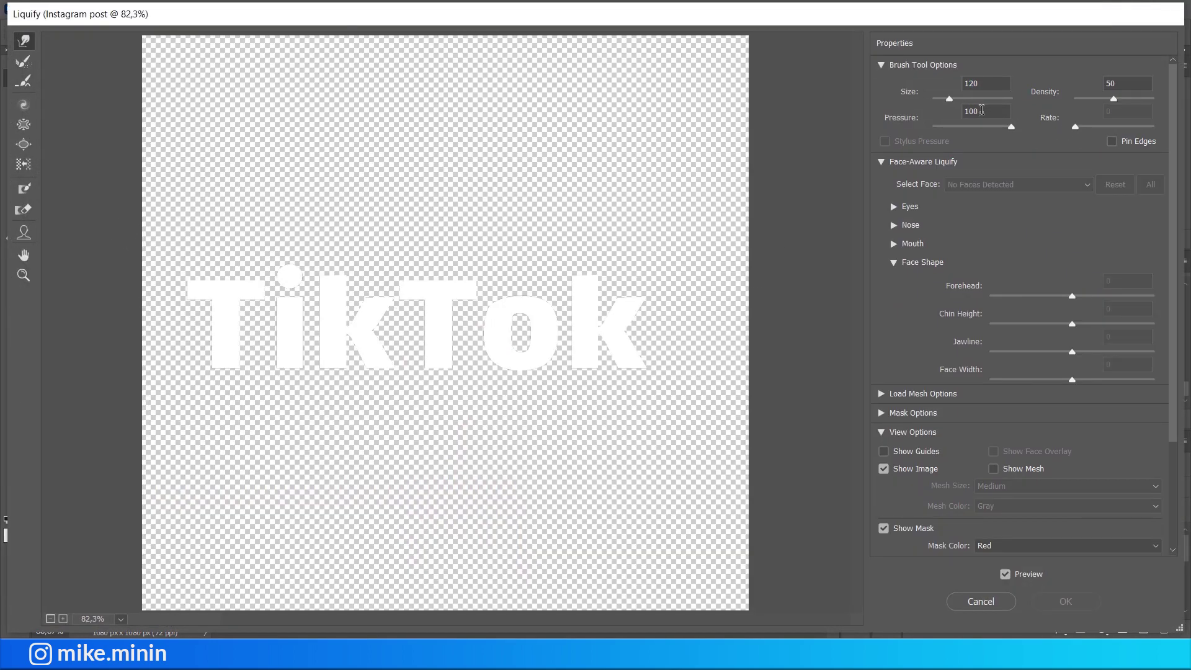
pyautogui.click(23, 104)
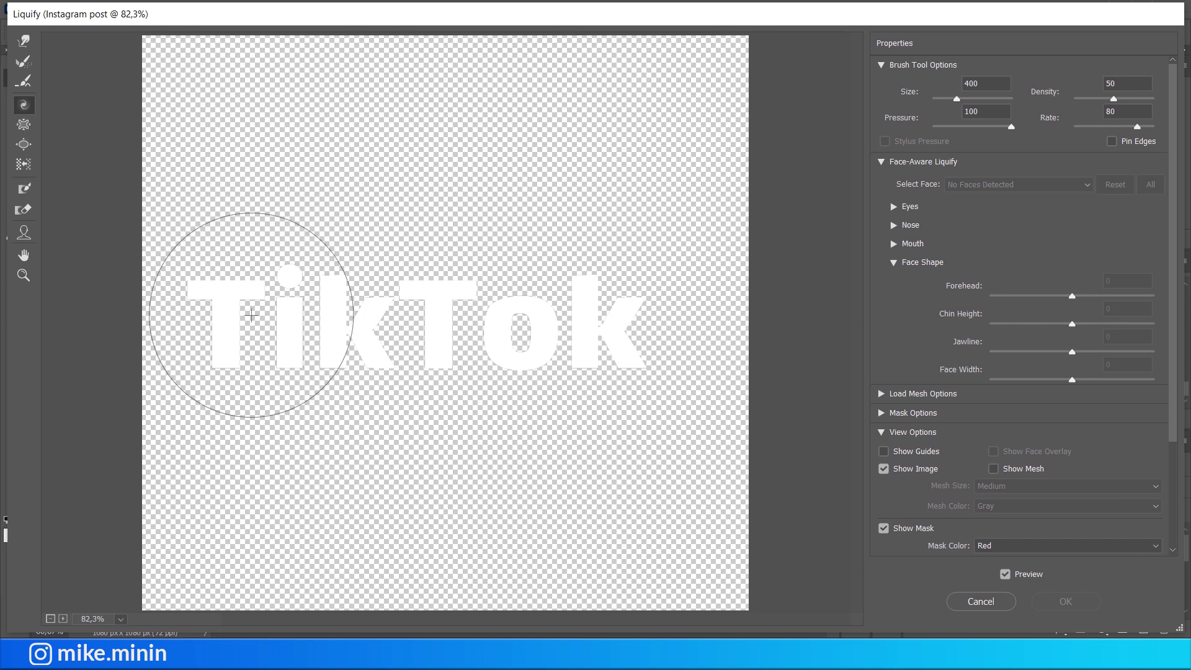
pyautogui.moveTo(240, 318)
pyautogui.mouseDown()
pyautogui.moveTo(624, 306)
pyautogui.moveTo(354, 417)
pyautogui.moveTo(393, 345)
pyautogui.moveTo(501, 339)
pyautogui.moveTo(372, 373)
pyautogui.mouseUp()
pyautogui.click(24, 40)
pyautogui.moveTo(947, 104); pyautogui.dragTo(953, 104)
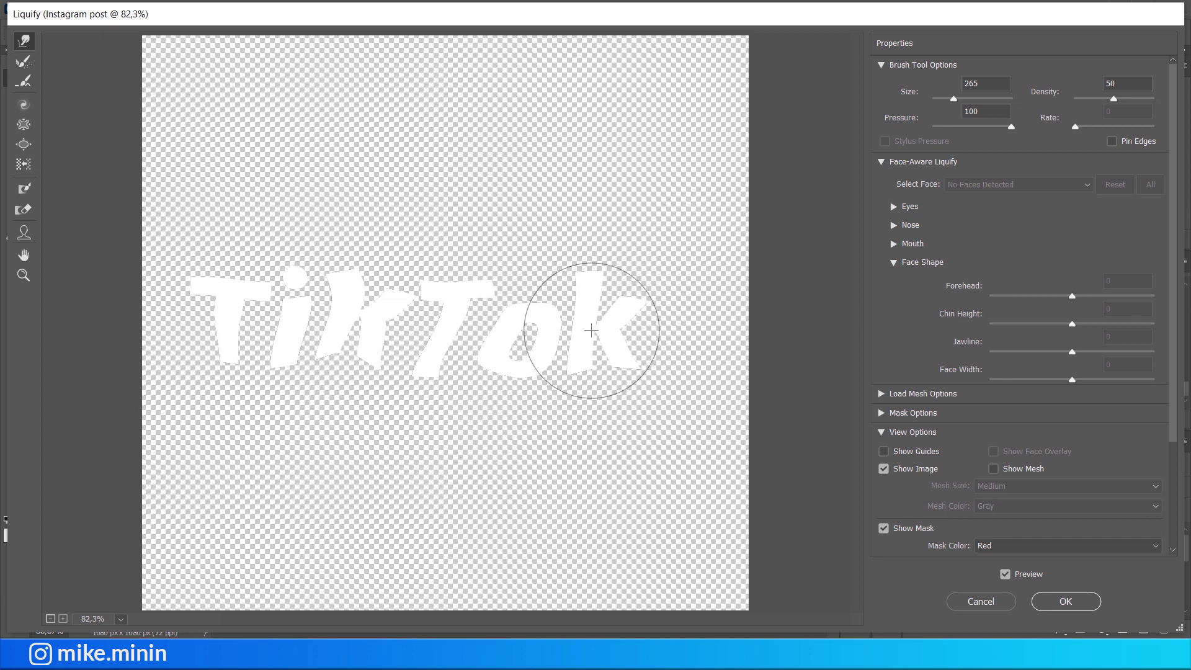
pyautogui.click(1065, 601)
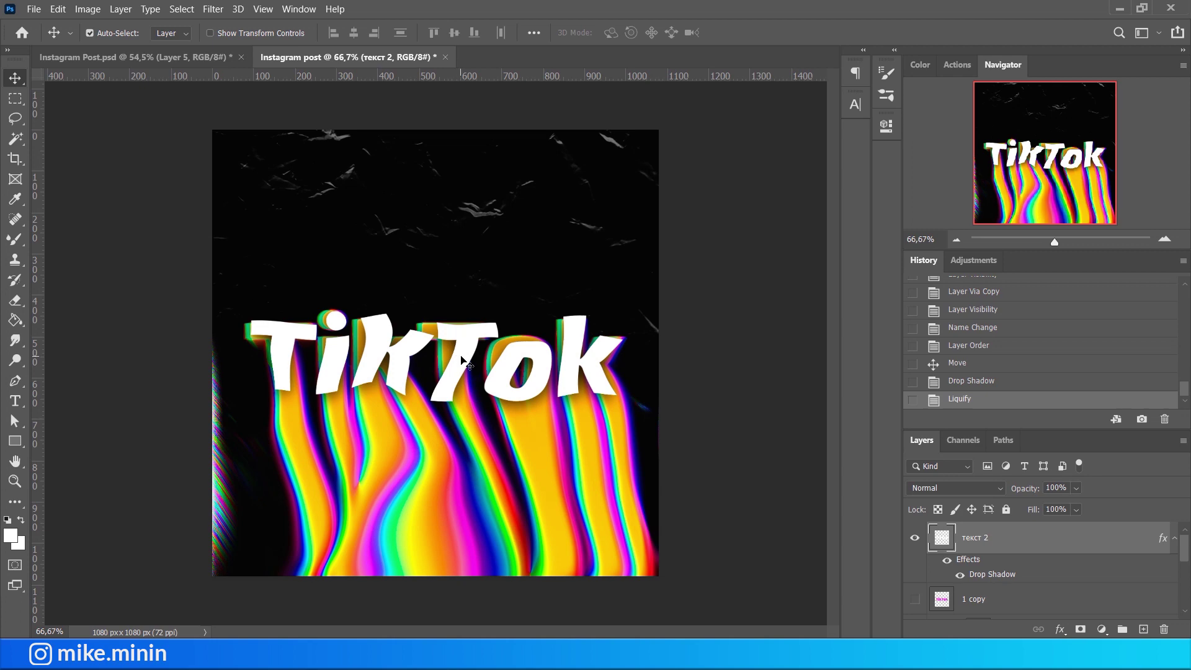
# Nudge the warped TikTok text slightly upward.
pyautogui.moveTo(462, 358); pyautogui.dragTo(461, 353)
pyautogui.hotkey('alt', 't')
pyautogui.press('Escape')
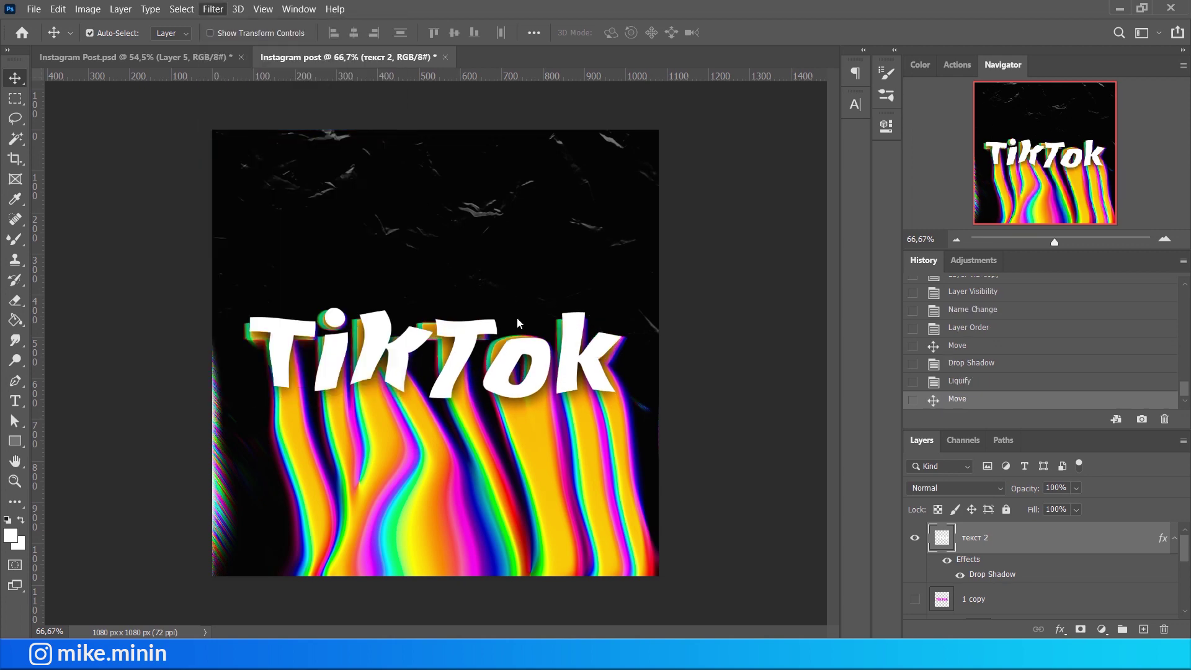
# Refine the letters in Liquify with Show Backdrop on, using Bloat and Forward Warp.
pyautogui.hotkey('ctrl', 'shift', 'x')
pyautogui.scroll(-10, 1017, 403)
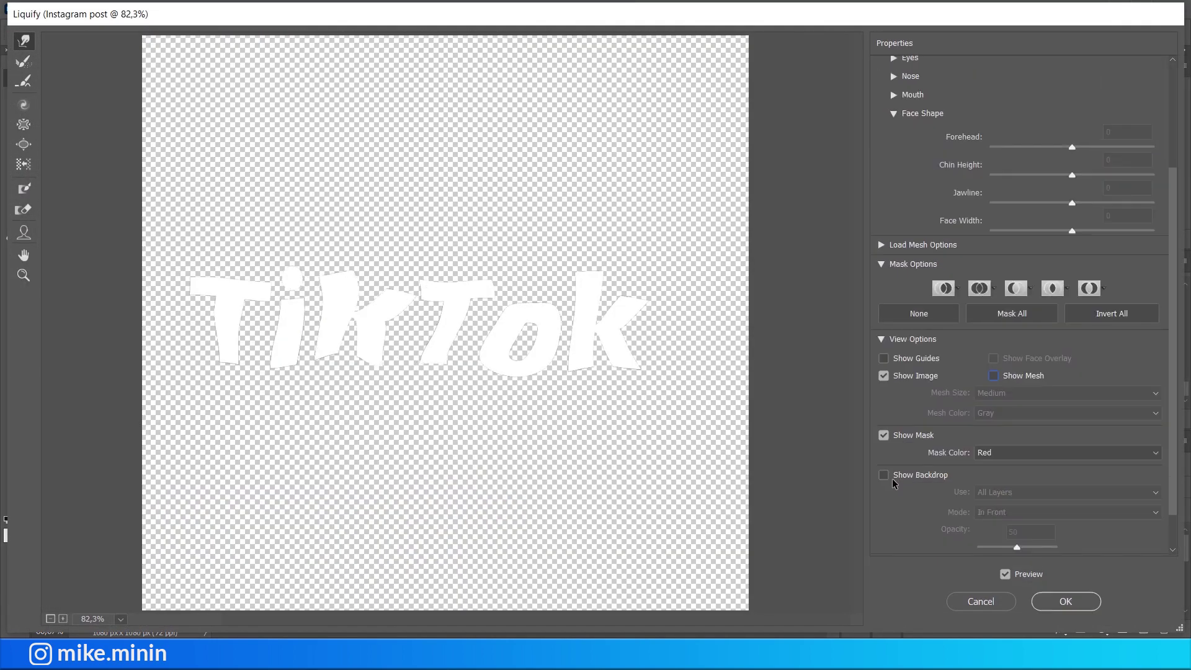
pyautogui.click(884, 475)
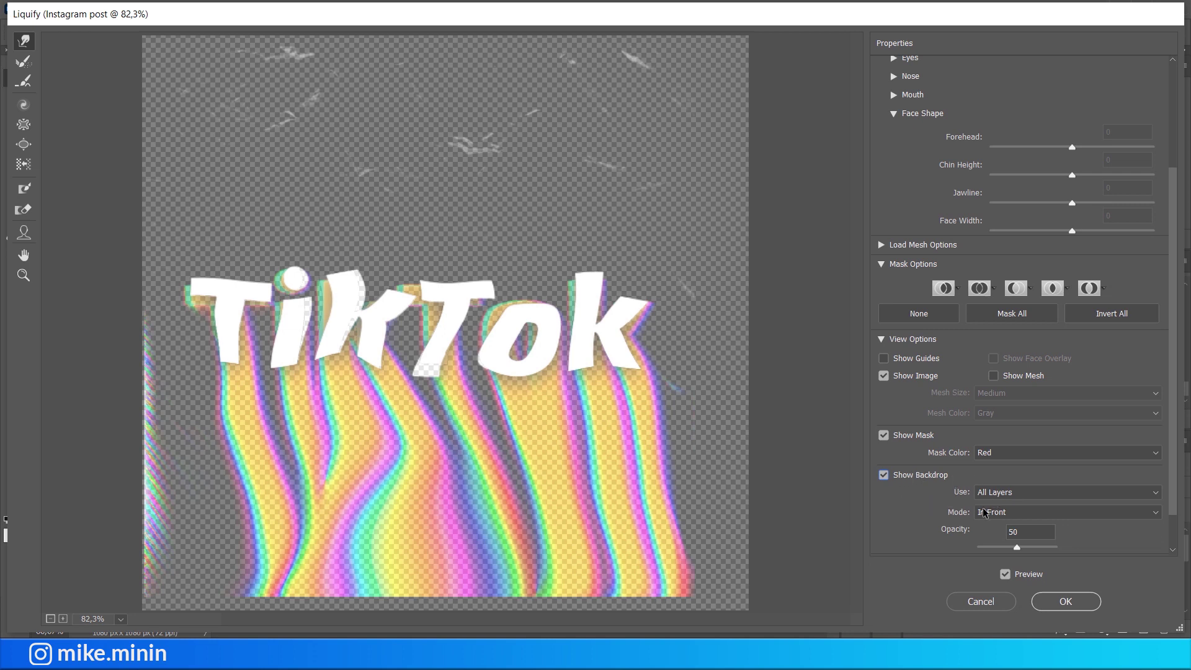
pyautogui.click(23, 143)
pyautogui.scroll(3, 958, 205)
pyautogui.scroll(4, 958, 204)
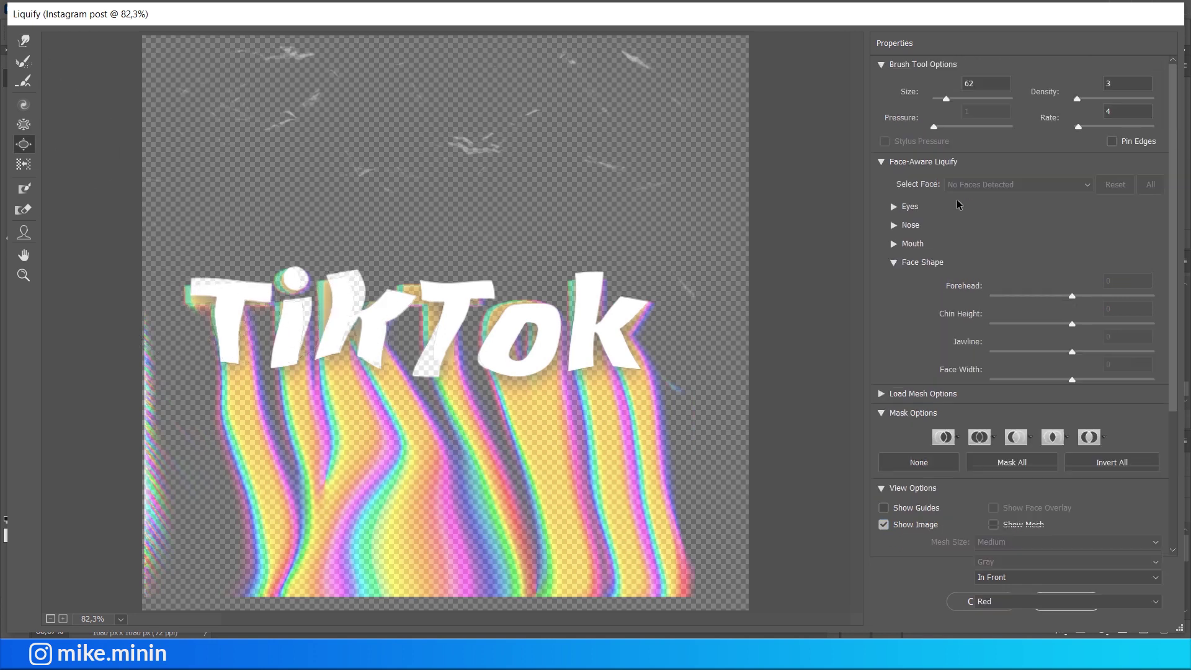
pyautogui.click(24, 40)
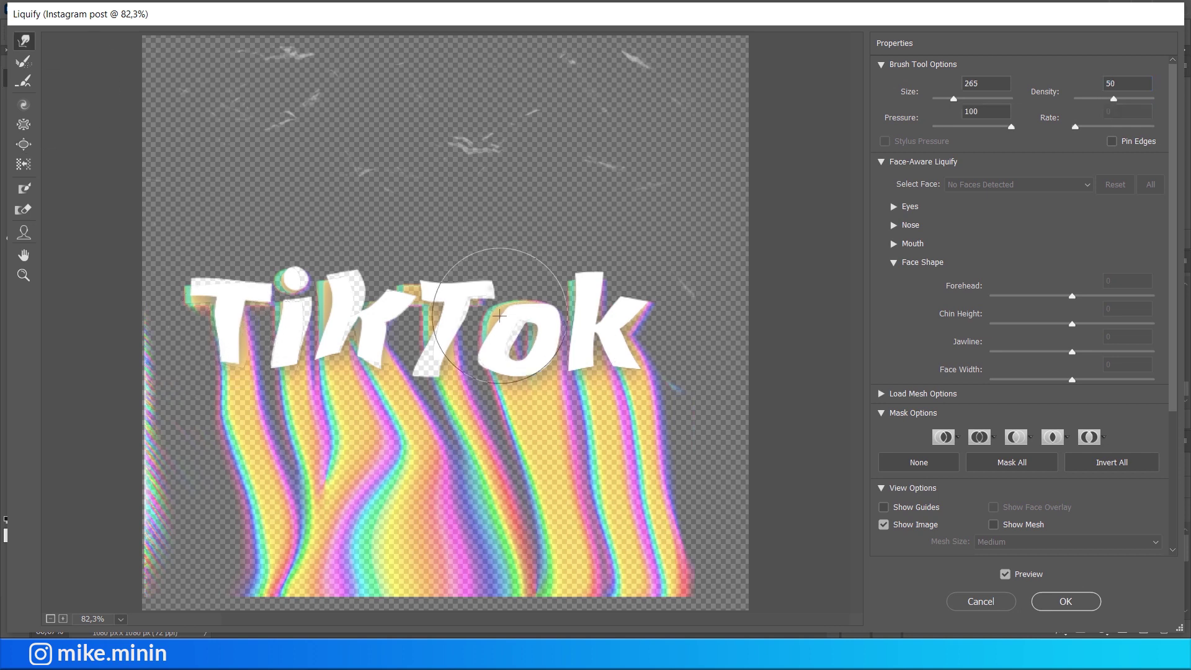
pyautogui.click(1065, 601)
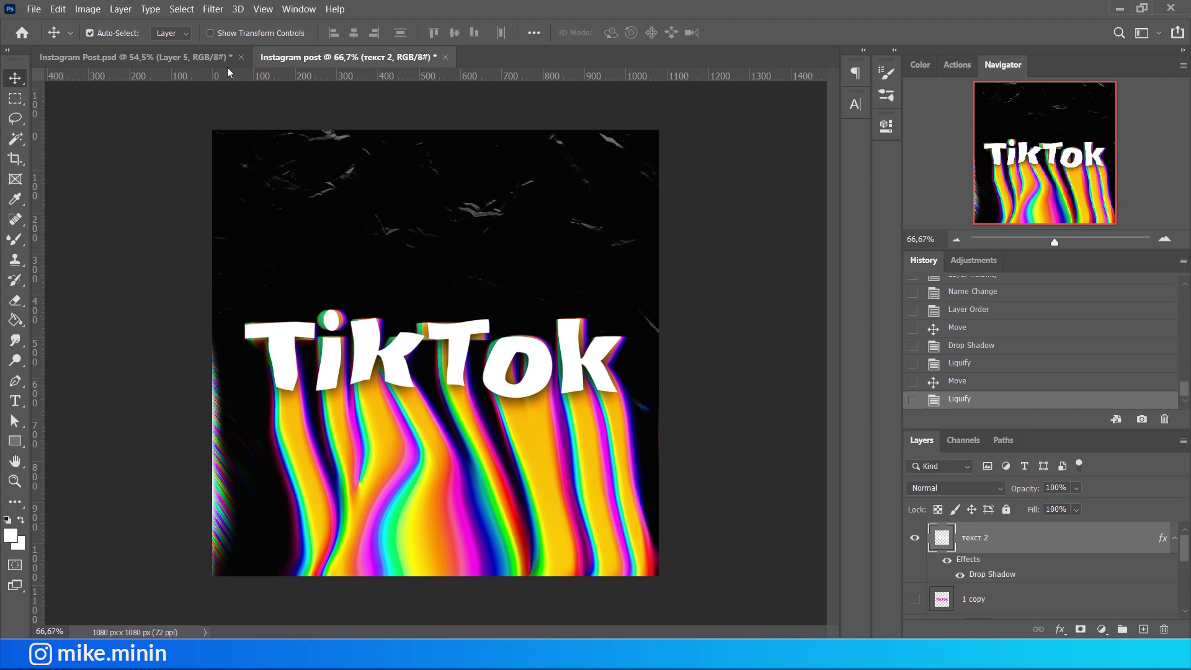
# Try a Stagger Wind filter on the white text, then undo it.
pyautogui.click(211, 9)
pyautogui.moveTo(227, 316)
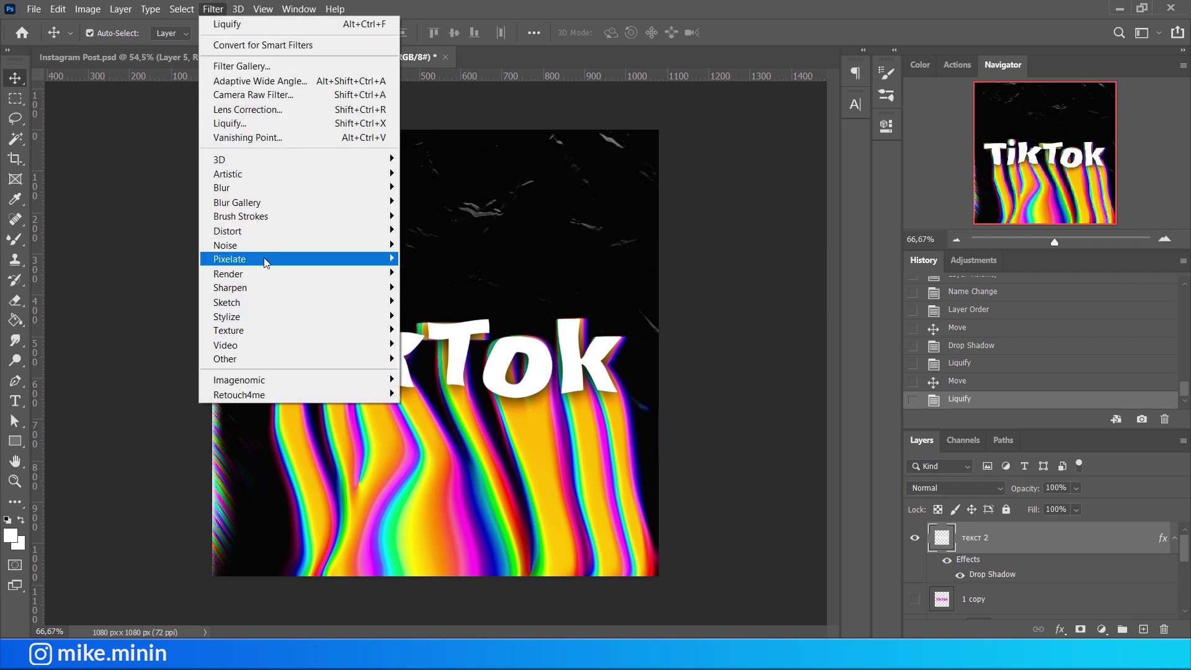
pyautogui.click(434, 444)
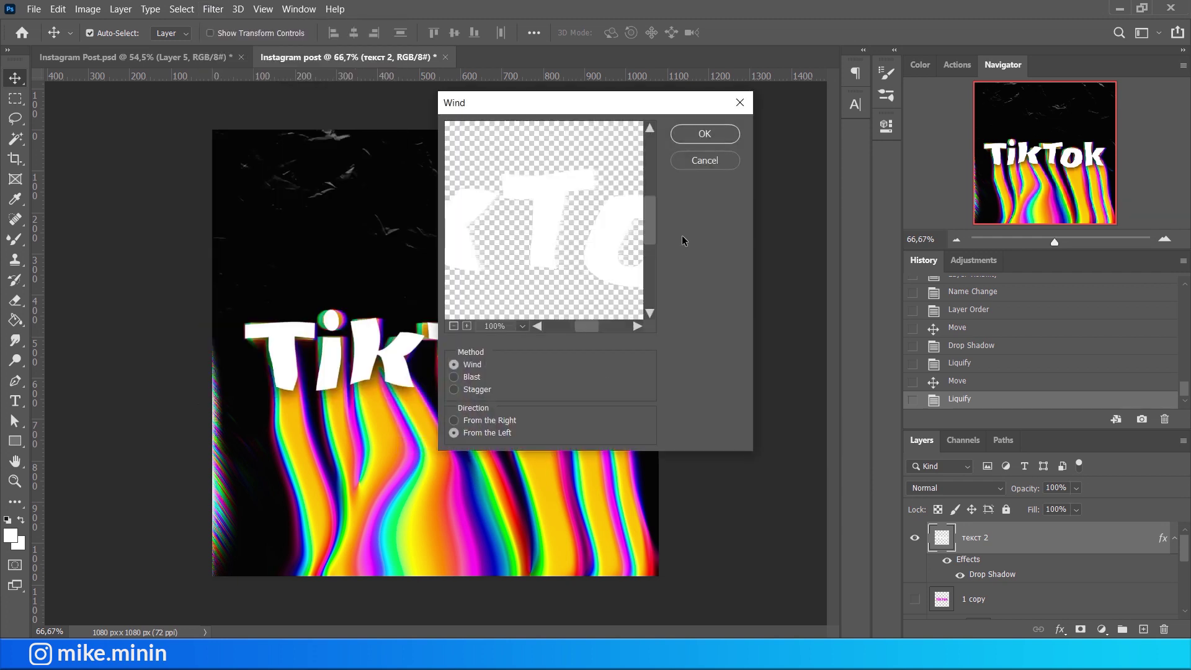
pyautogui.click(468, 391)
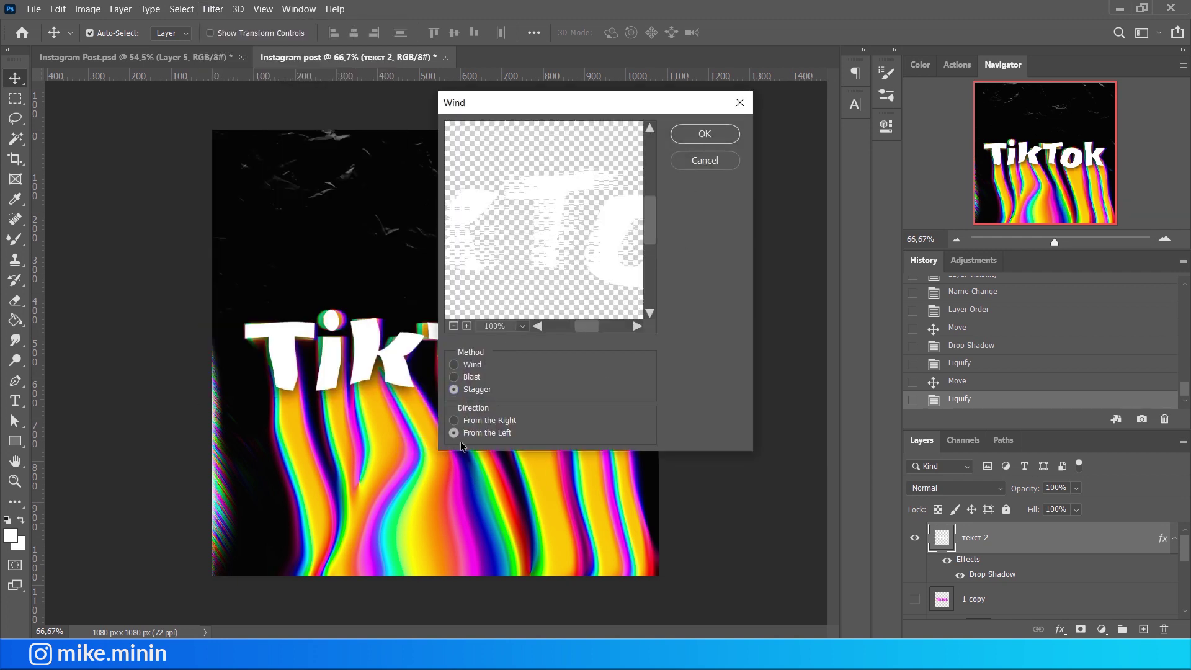
pyautogui.click(695, 135)
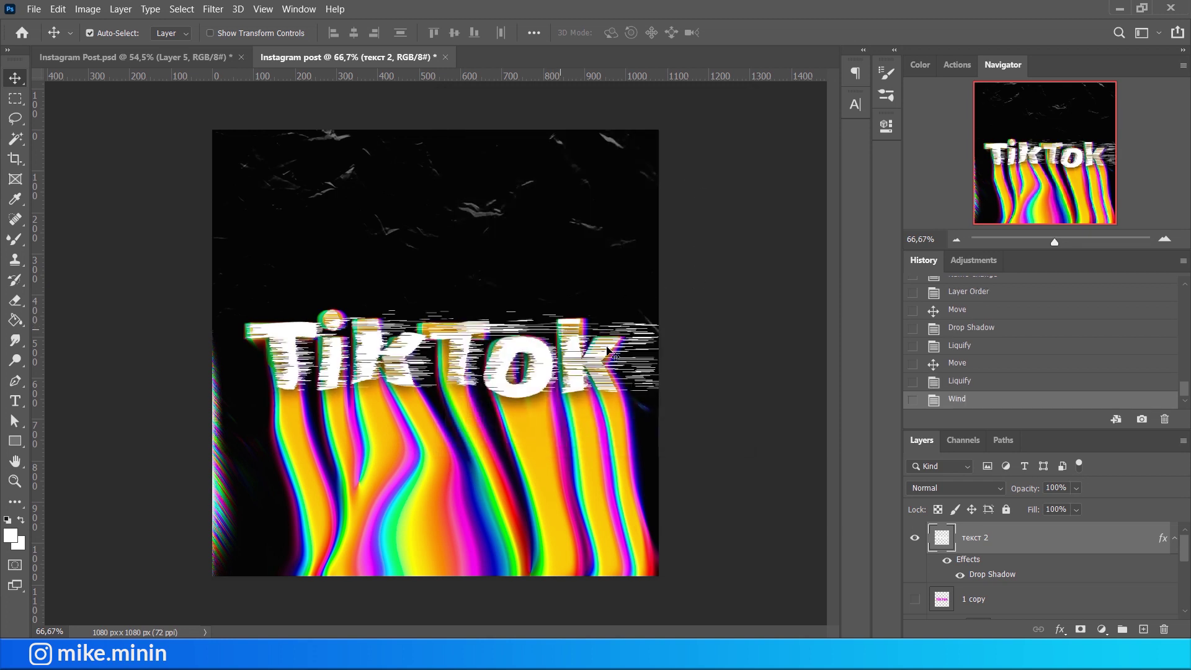
pyautogui.hotkey('ctrl', 'z')
# Apply a Blast Wind from the Right to the text, twice.
pyautogui.click(212, 8)
pyautogui.moveTo(226, 316)
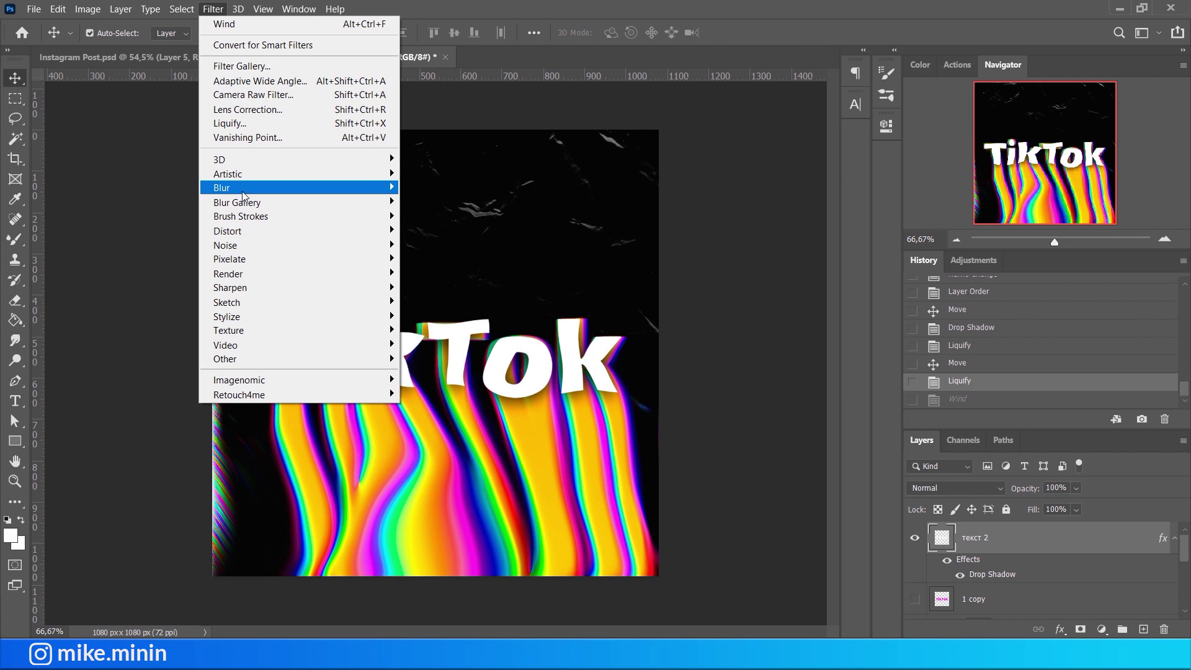
pyautogui.click(465, 441)
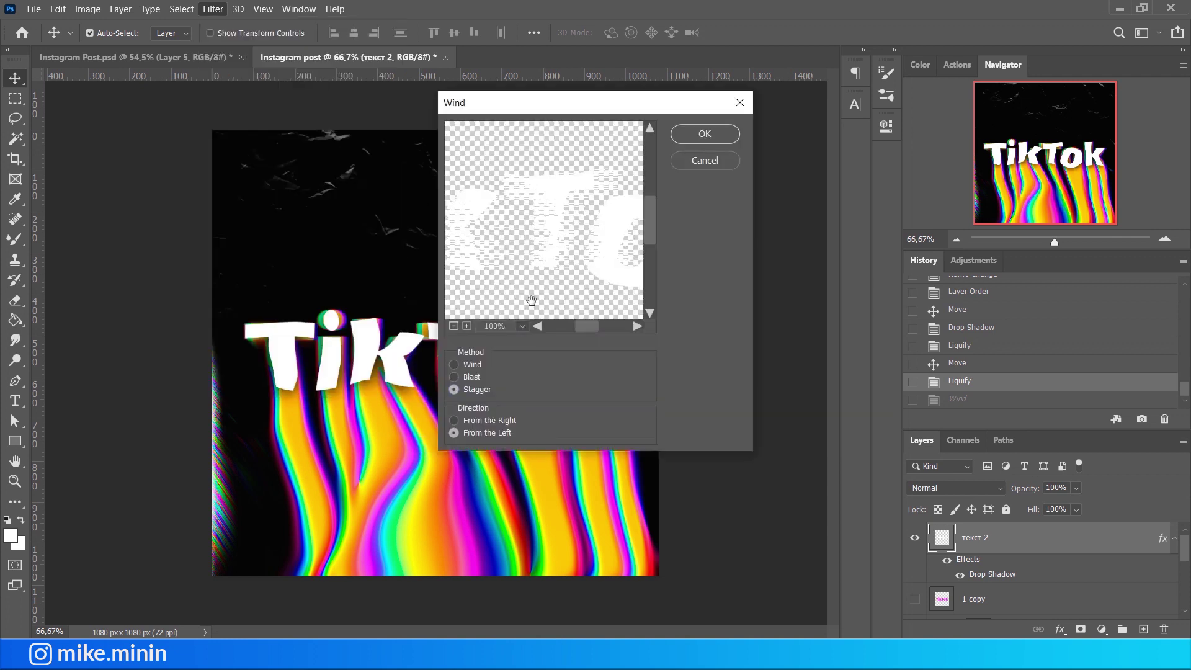
pyautogui.click(466, 375)
pyautogui.click(719, 133)
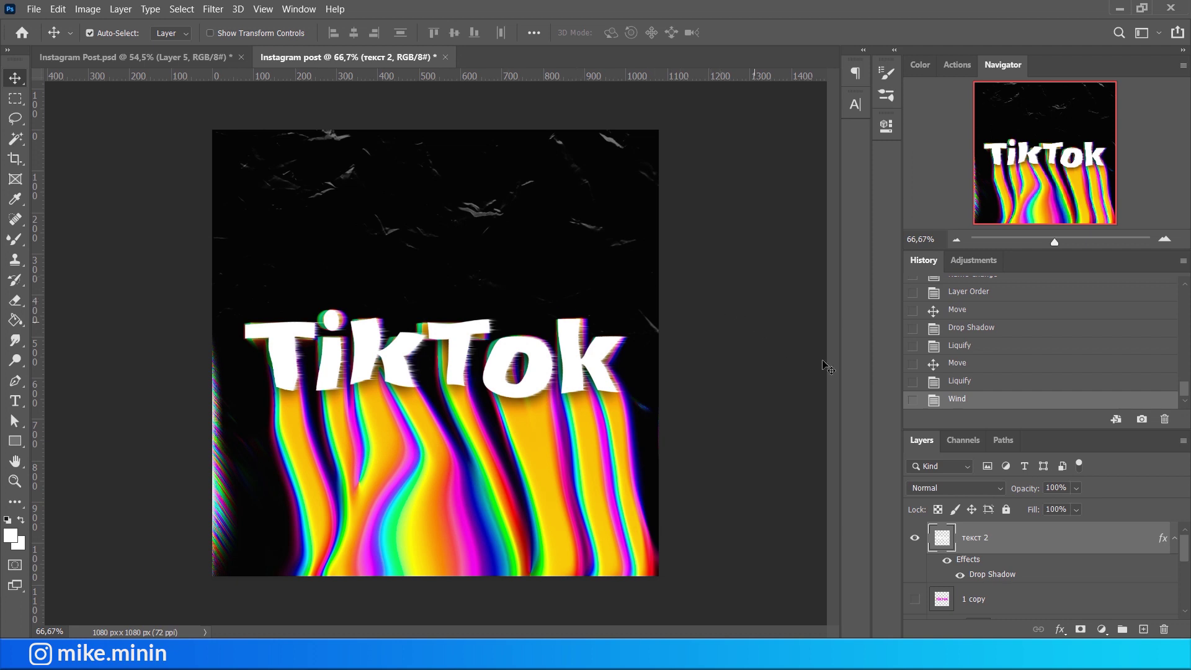
pyautogui.click(214, 9)
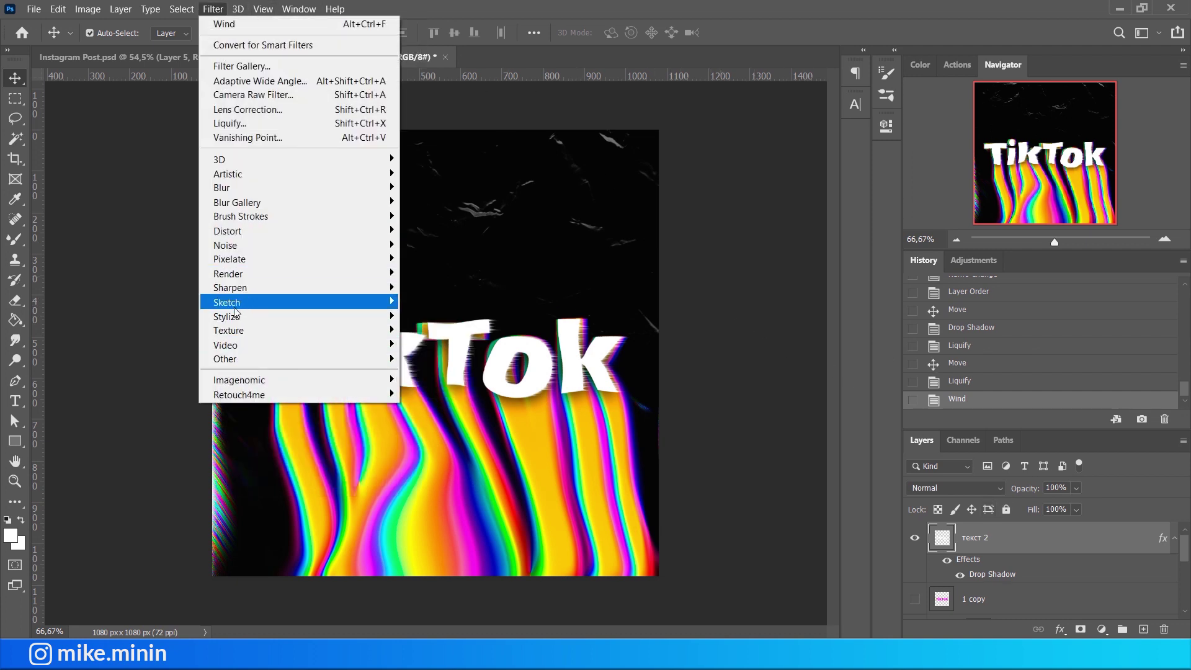
pyautogui.moveTo(227, 317)
pyautogui.click(481, 443)
pyautogui.click(471, 419)
pyautogui.click(705, 134)
pyautogui.hotkey('ctrl', 'alt', 'f')
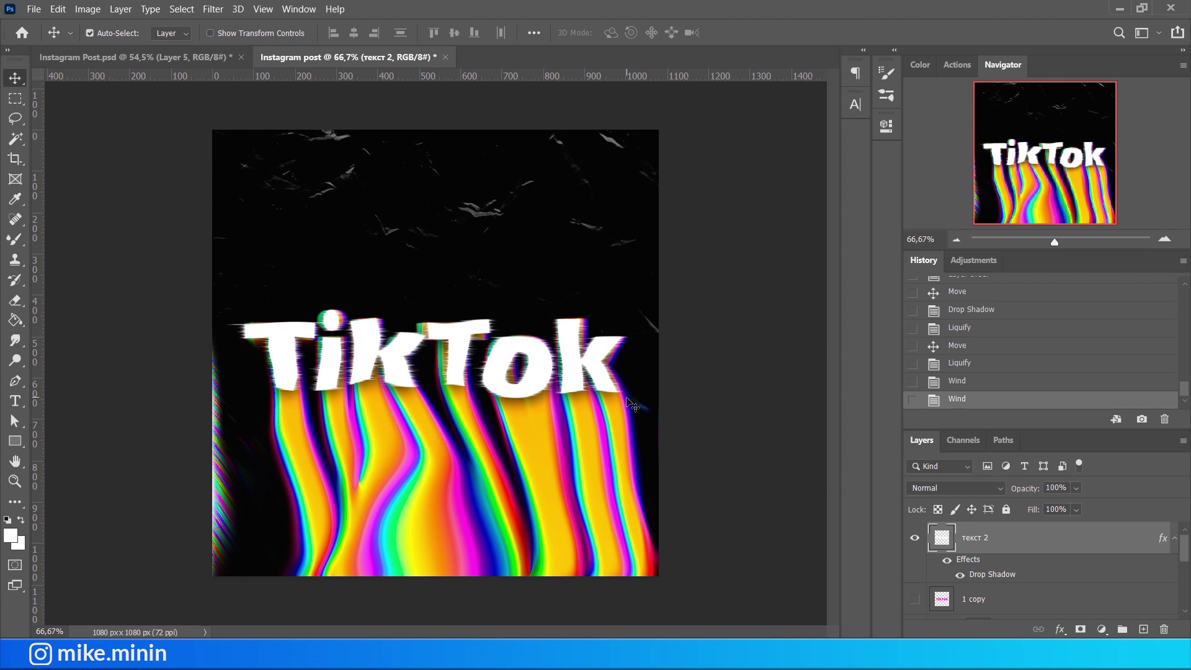
# Hide the текст 2 layer and toggle the 1 copy layer's visibility.
pyautogui.click(914, 537)
pyautogui.scroll(-2, 985, 577)
pyautogui.click(985, 600)
pyautogui.click(978, 570)
pyautogui.scroll(1, 1027, 557)
pyautogui.scroll(-1, 1026, 576)
pyautogui.scroll(1, 1026, 576)
pyautogui.click(914, 570)
pyautogui.scroll(-1, 1019, 581)
pyautogui.scroll(-3, 1019, 581)
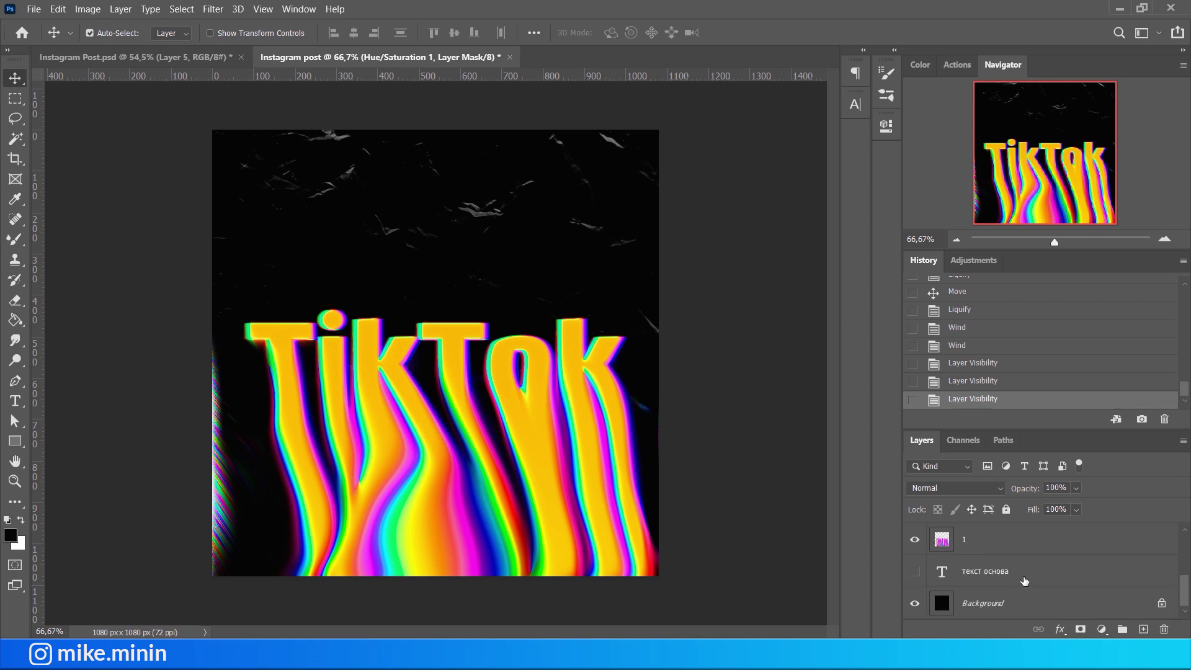
# Merge the visible lettering layers and apply a 2-pixel Gaussian Blur.
pyautogui.click(1037, 553)
pyautogui.hotkey('ctrl', 'e')
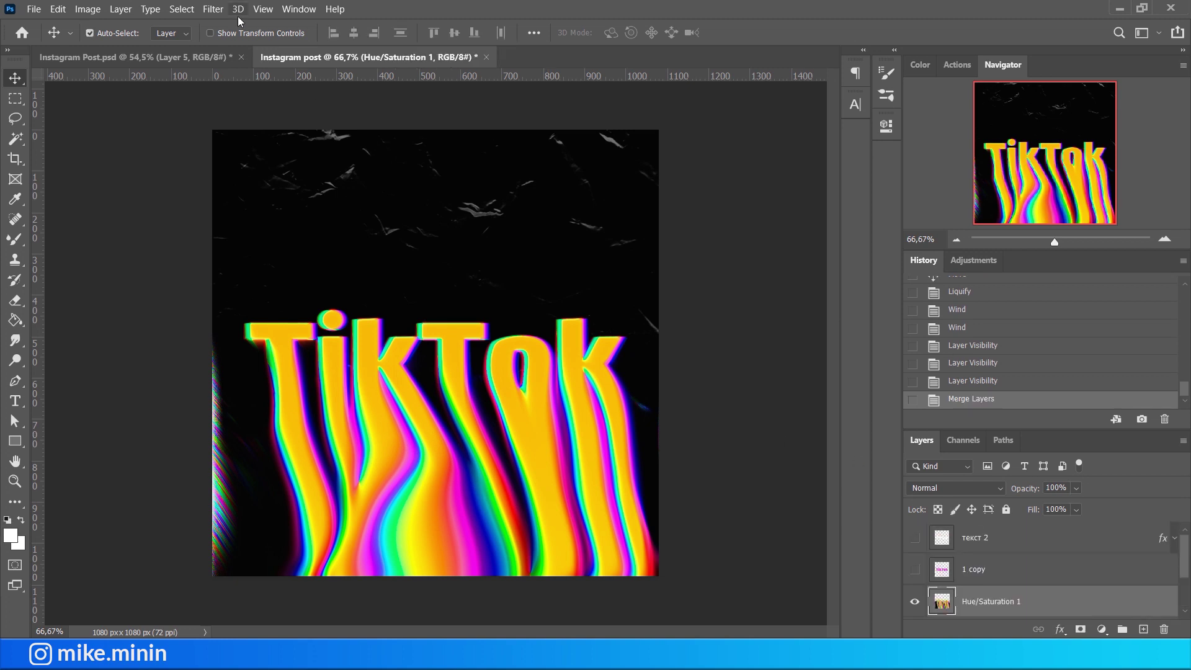
pyautogui.click(213, 9)
pyautogui.click(441, 245)
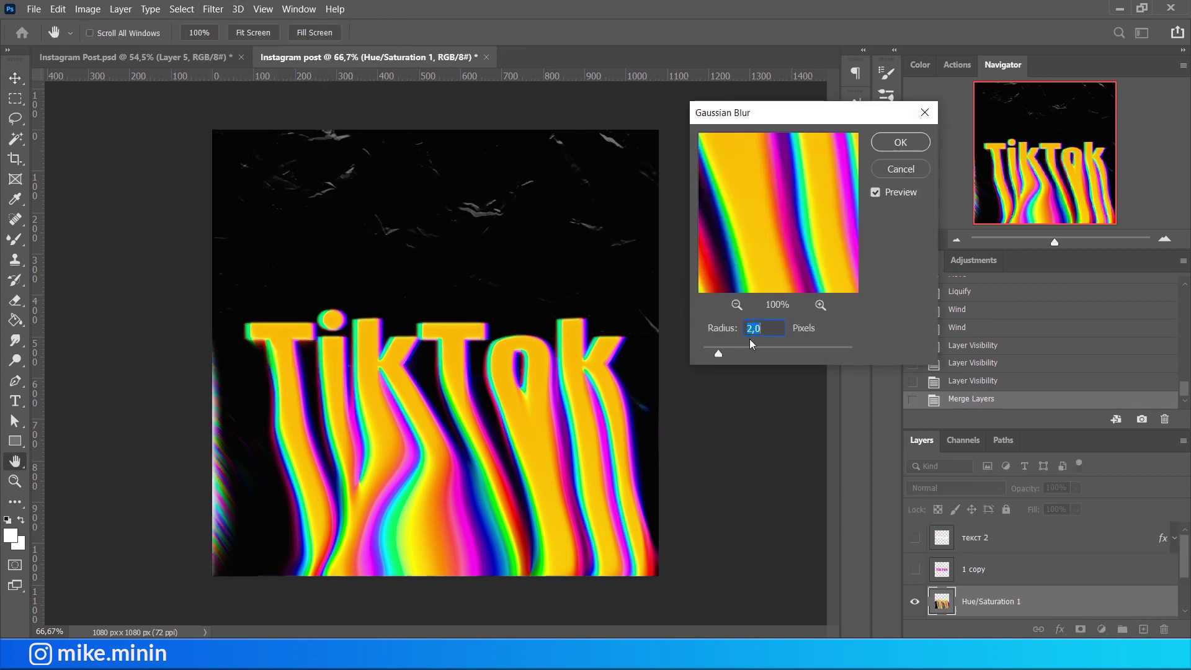
pyautogui.click(900, 142)
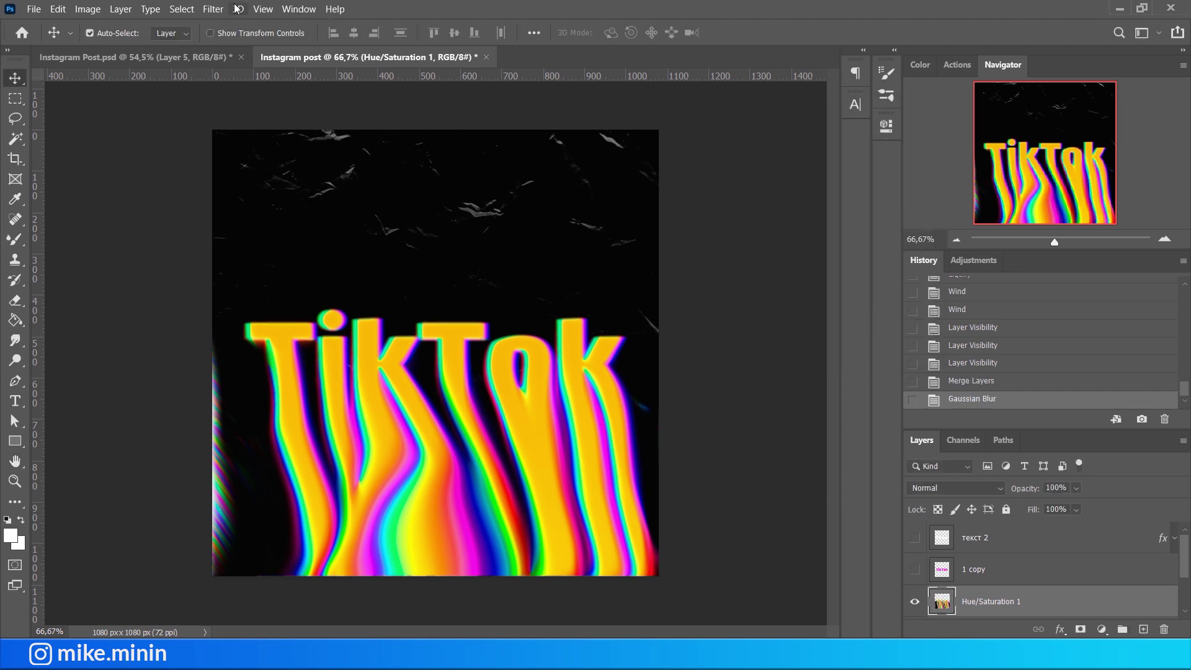
# Add a horizontal Motion Blur with distance 4.
pyautogui.click(212, 9)
pyautogui.click(447, 273)
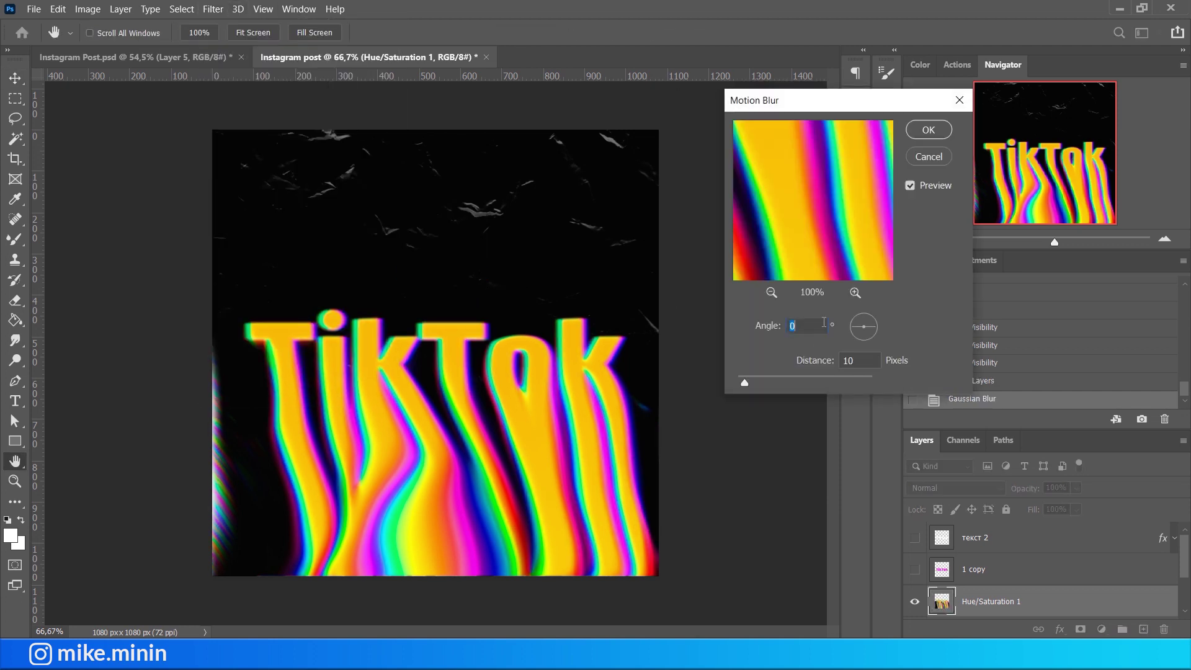
pyautogui.moveTo(756, 382); pyautogui.dragTo(740, 385)
pyautogui.click(929, 130)
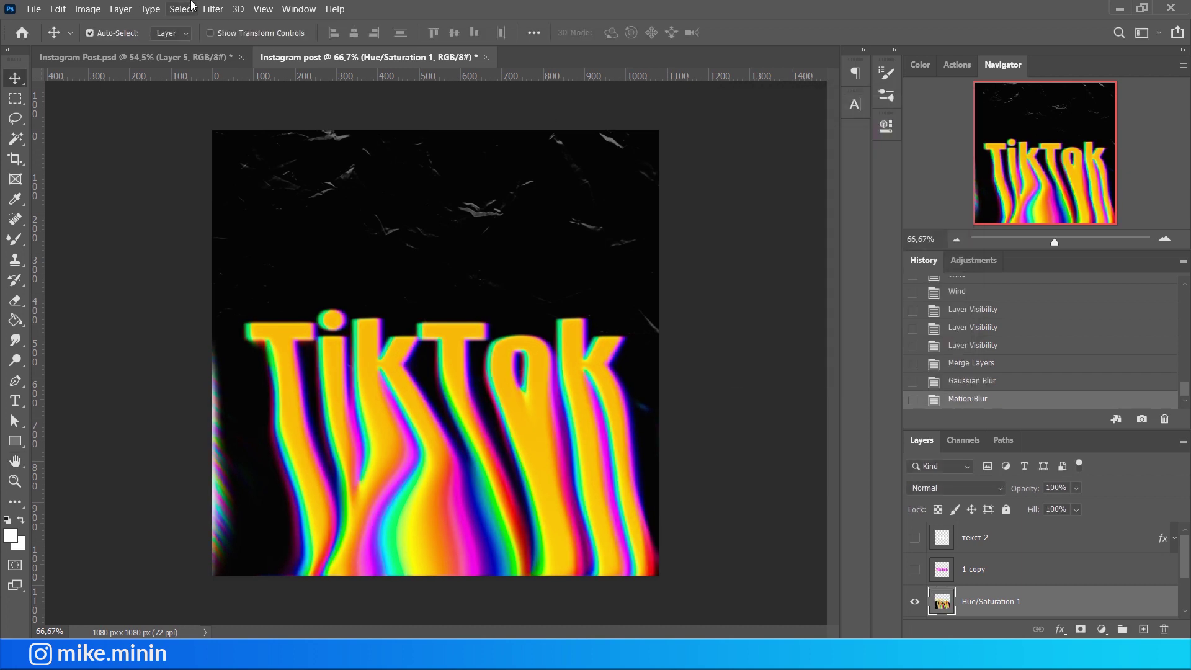
pyautogui.click(213, 9)
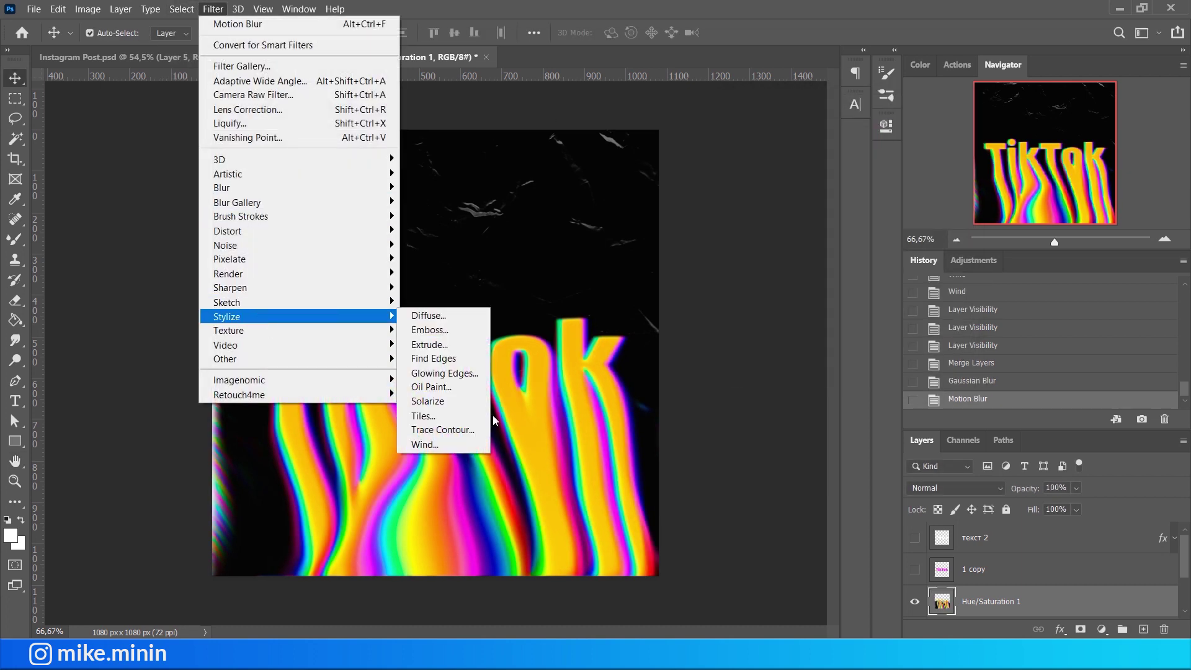
# Undo Wind on the drips, duplicate the layer, and apply Wind to the copy.
pyautogui.moveTo(226, 317)
pyautogui.click(434, 444)
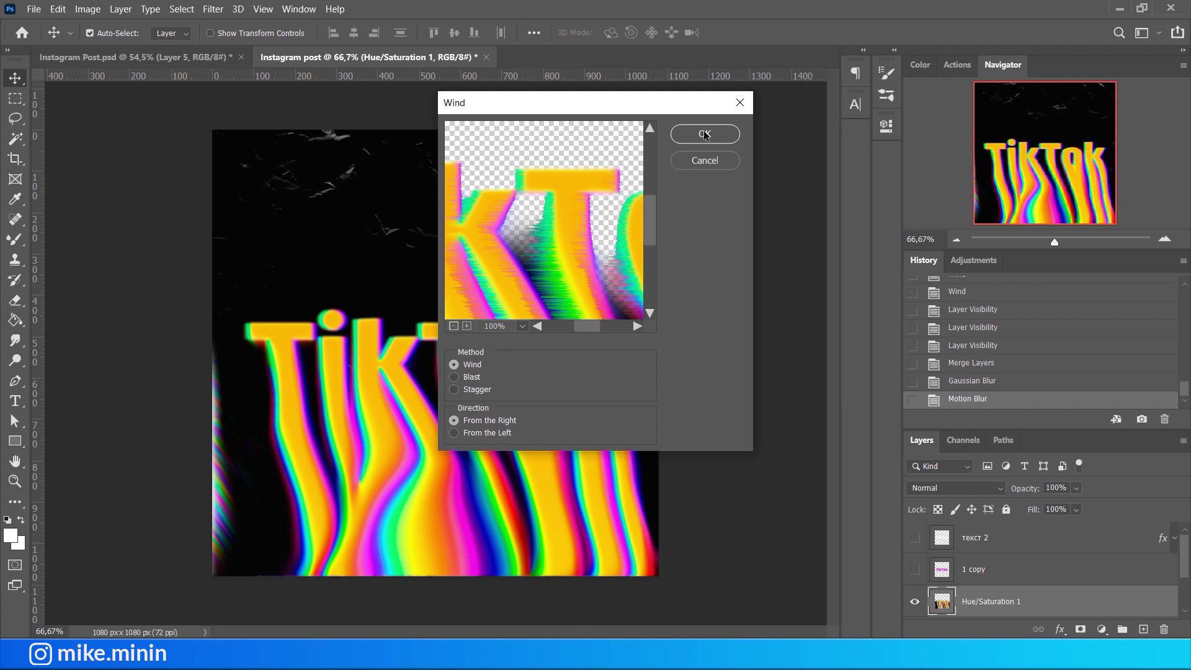
pyautogui.click(706, 135)
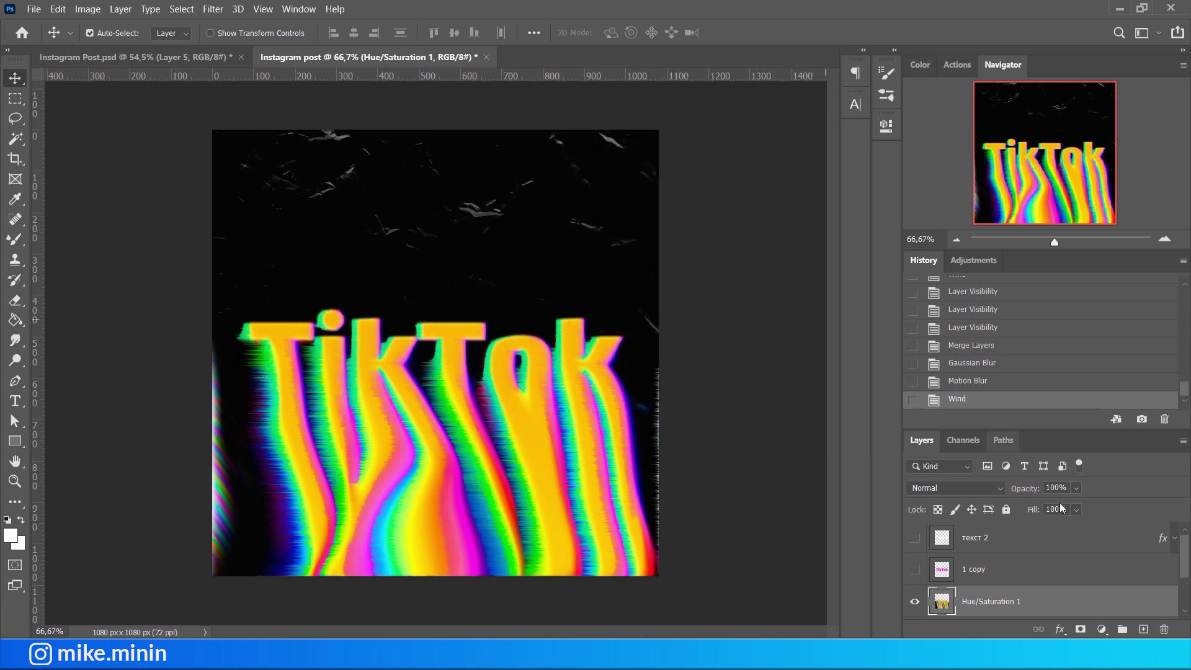
pyautogui.hotkey('ctrl', 'z')
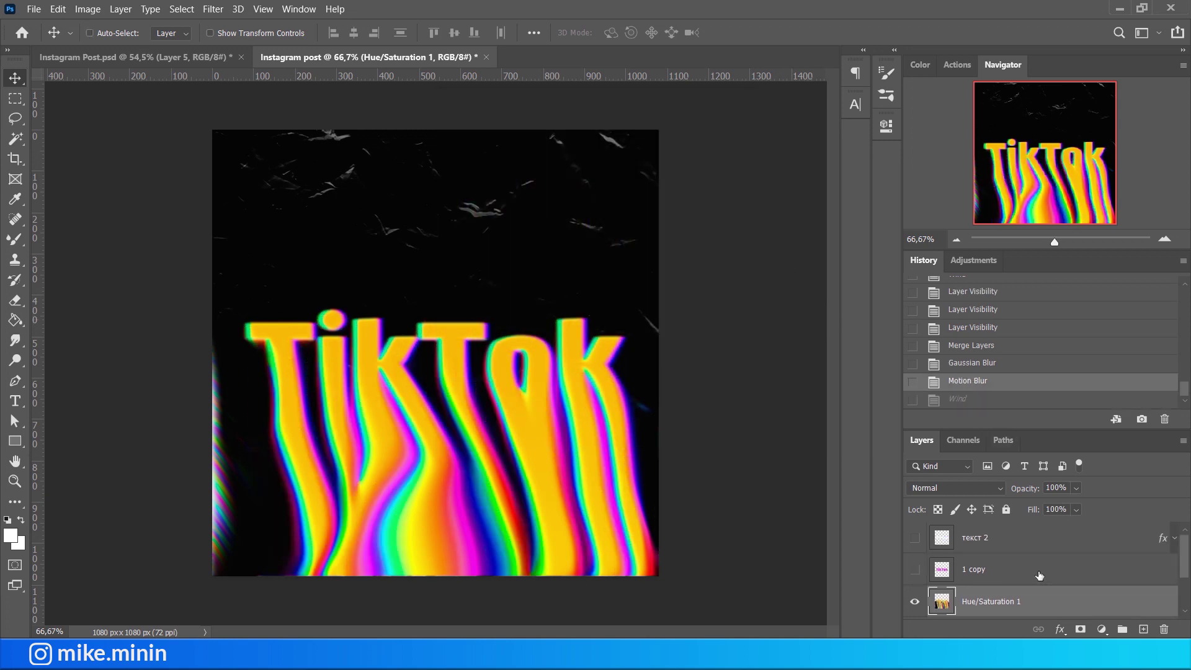
pyautogui.hotkey('ctrl', 'j')
pyautogui.click(213, 9)
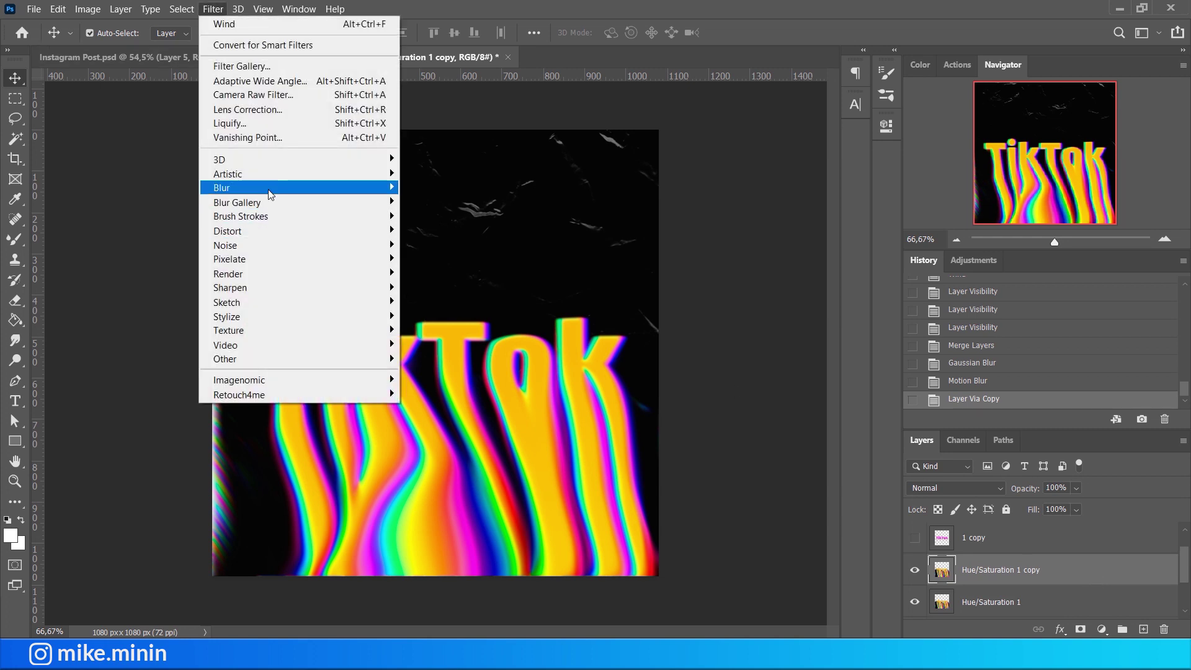
pyautogui.moveTo(226, 316)
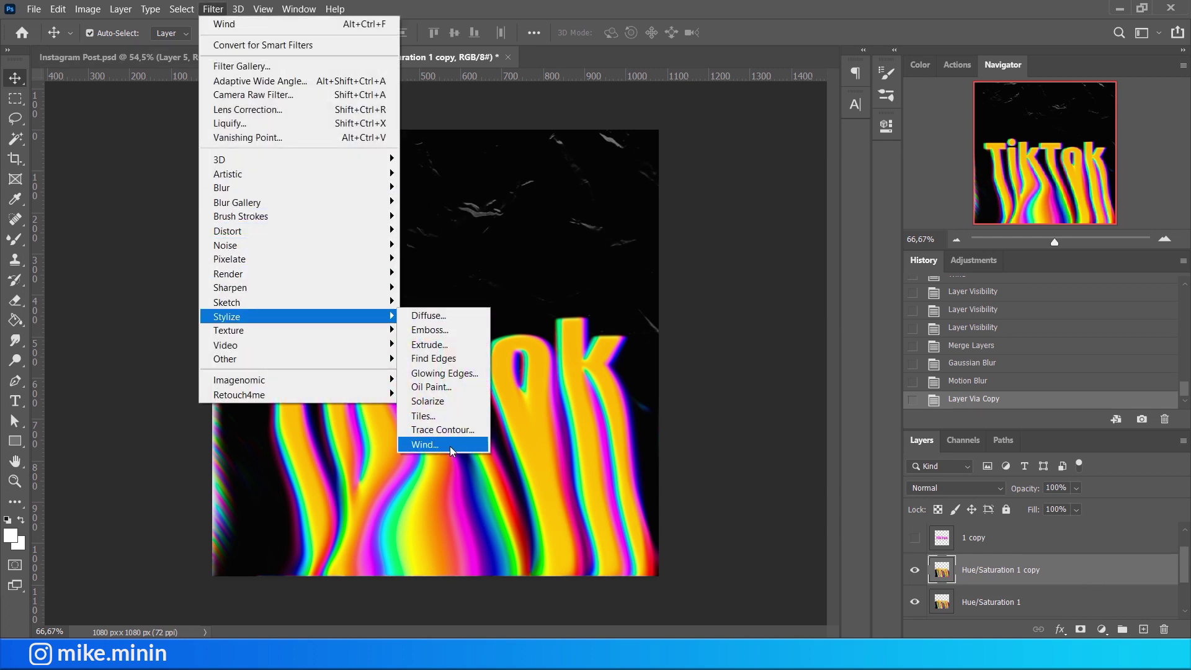
pyautogui.click(451, 444)
pyautogui.click(699, 133)
# Blend the wind copy in Hard Light at 27% opacity and show текст 2.
pyautogui.click(955, 488)
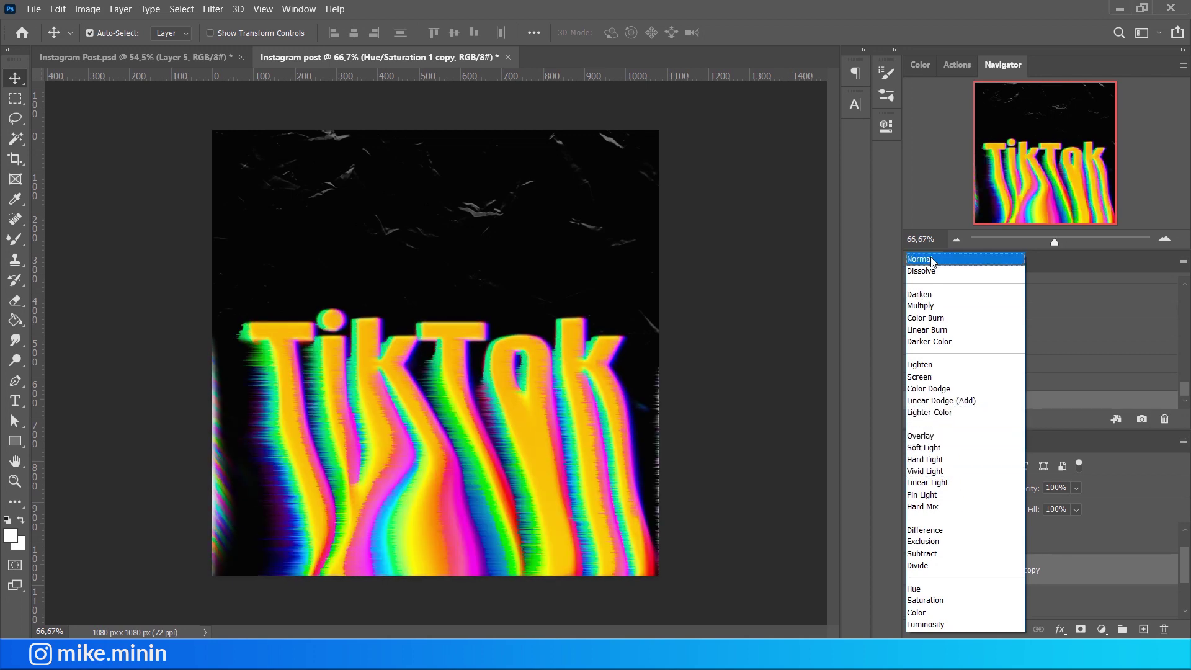
pyautogui.click(926, 459)
pyautogui.moveTo(1067, 505); pyautogui.dragTo(1058, 505)
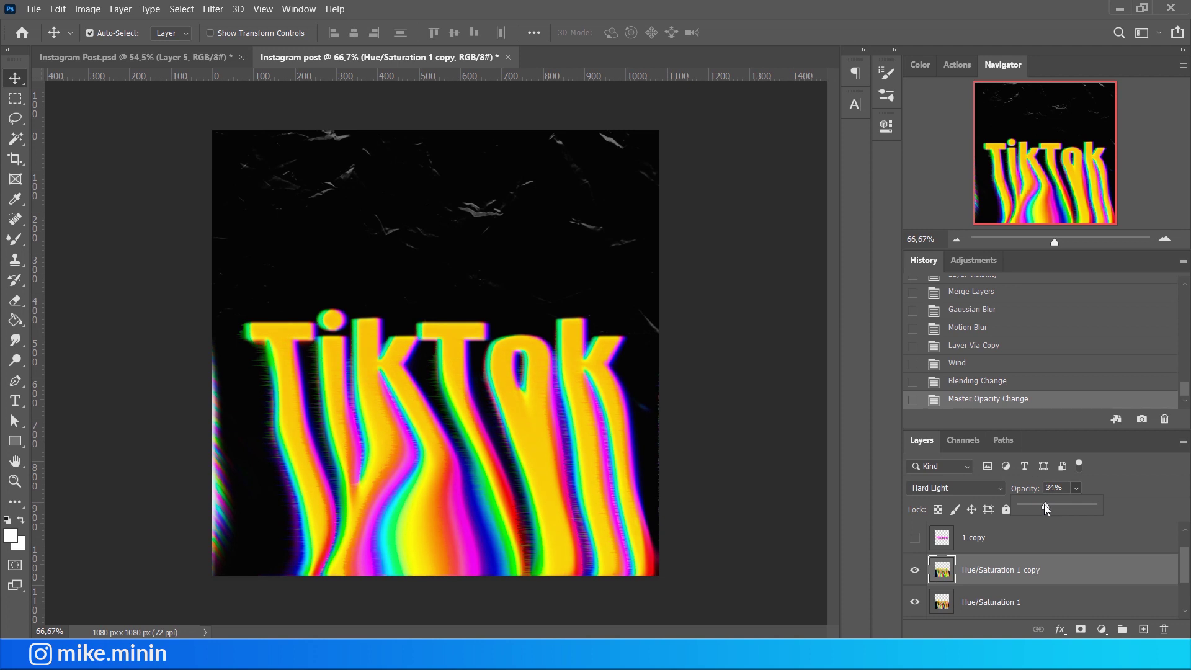
pyautogui.moveTo(1041, 506); pyautogui.dragTo(1039, 506)
pyautogui.scroll(1, 1009, 550)
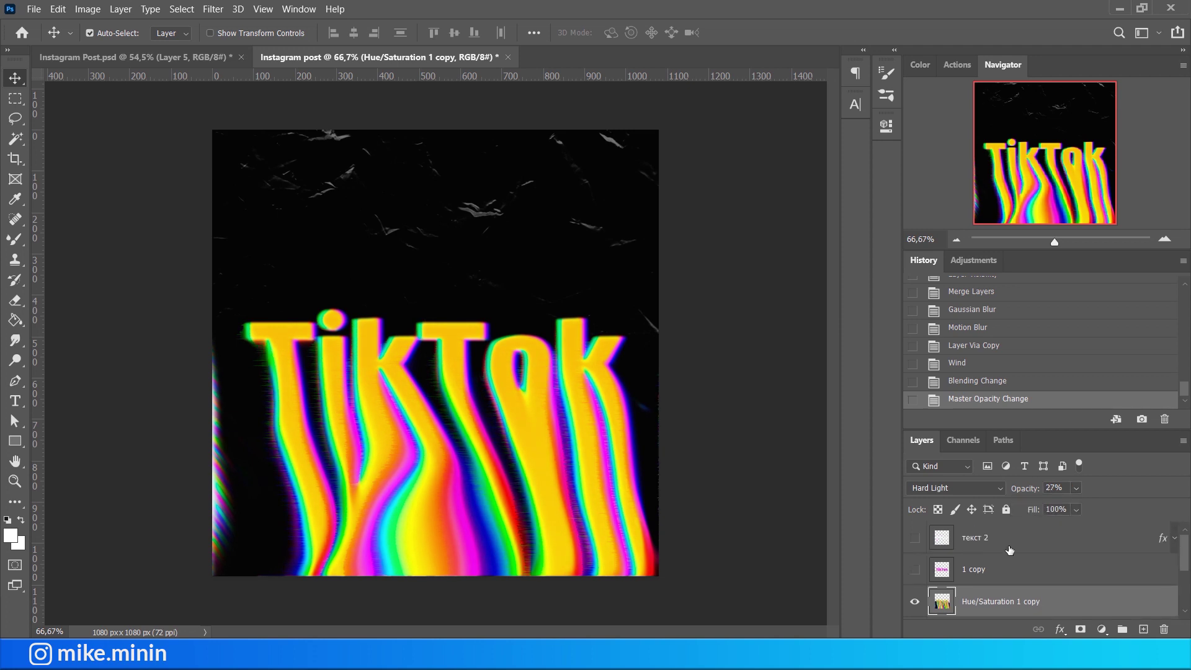
pyautogui.click(922, 542)
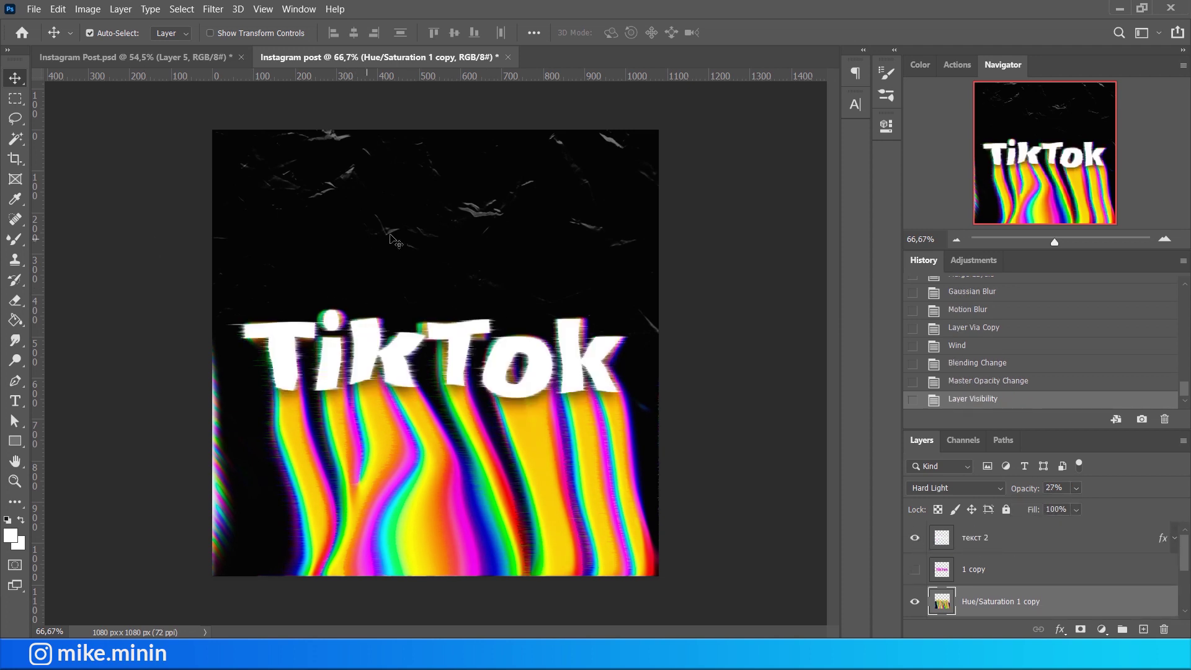
# Scale the placed 01_Plastic Wrap texture to cover the whole canvas and commit it.
pyautogui.scroll(-5, 1183, 564)
pyautogui.click(934, 589)
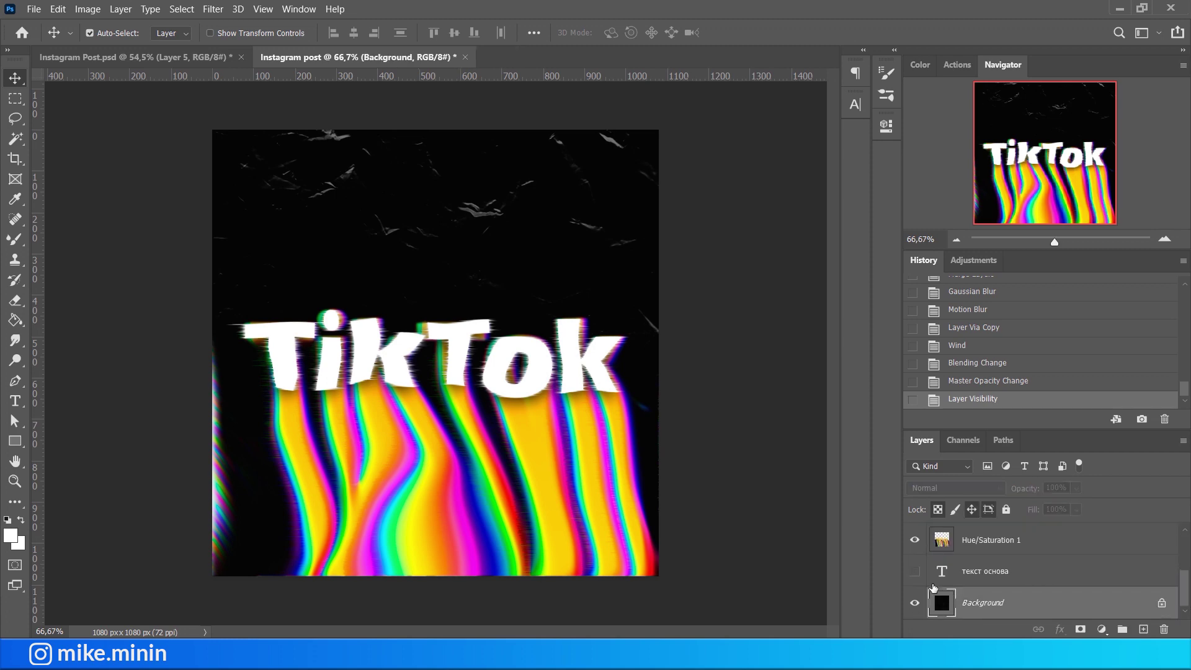
pyautogui.scroll(3, 886, 563)
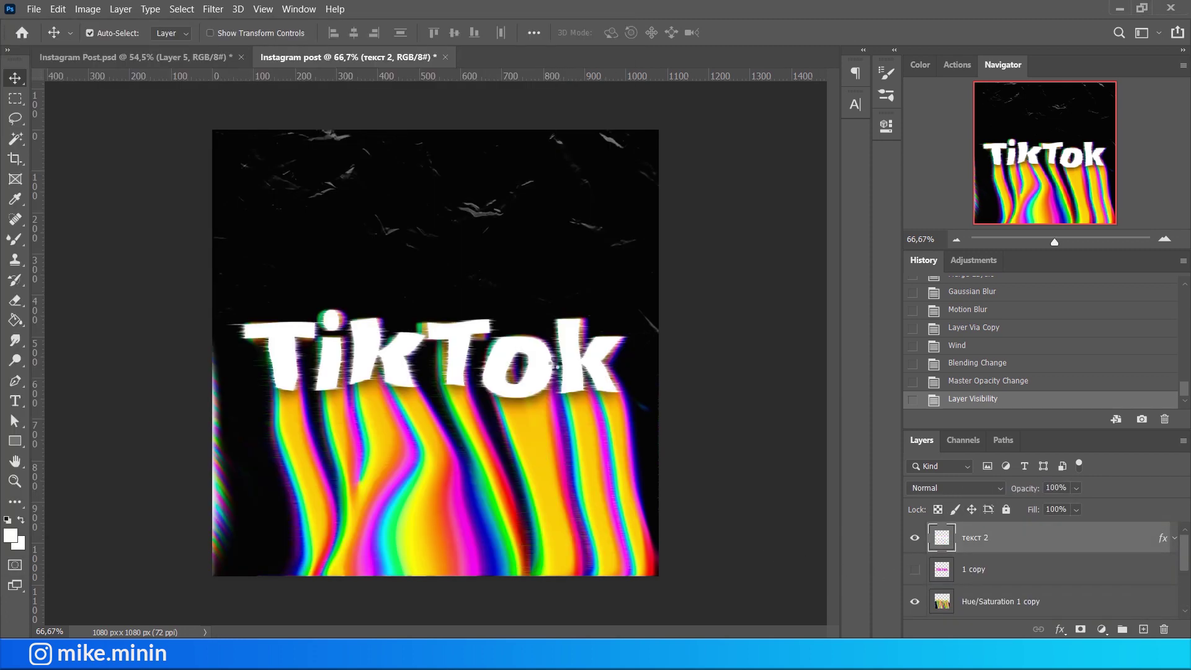
pyautogui.moveTo(686, 143); pyautogui.dragTo(634, 102)
pyautogui.click(741, 32)
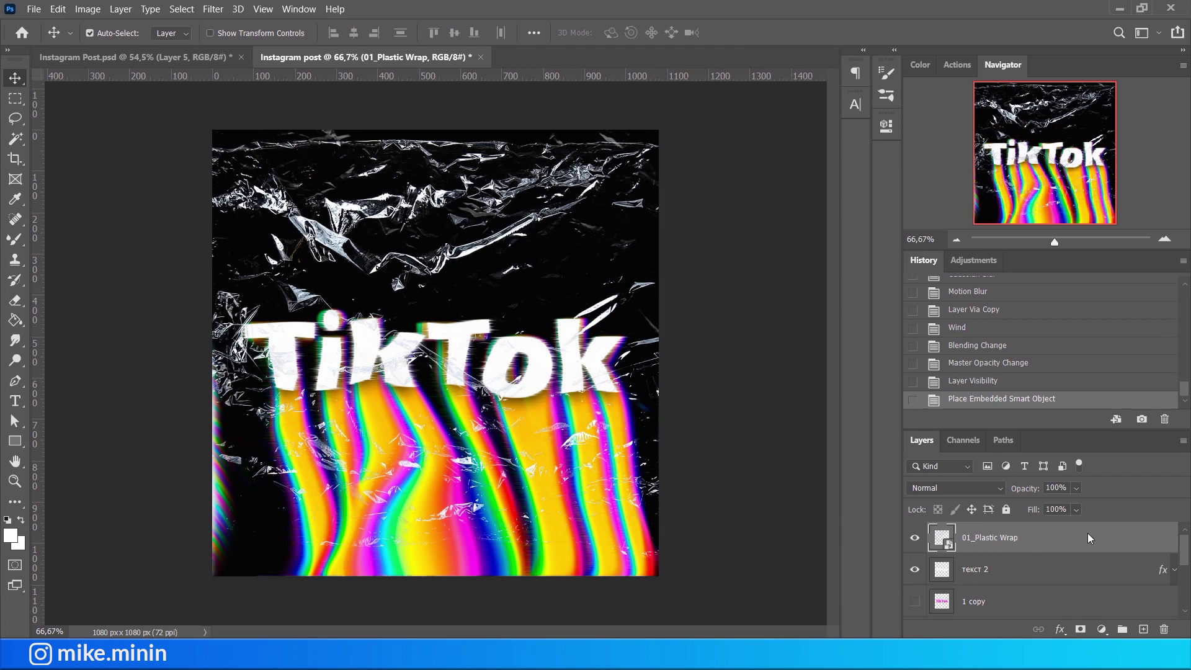
# Blend the plastic wrap texture in Vivid Light and lower its opacity.
pyautogui.click(955, 489)
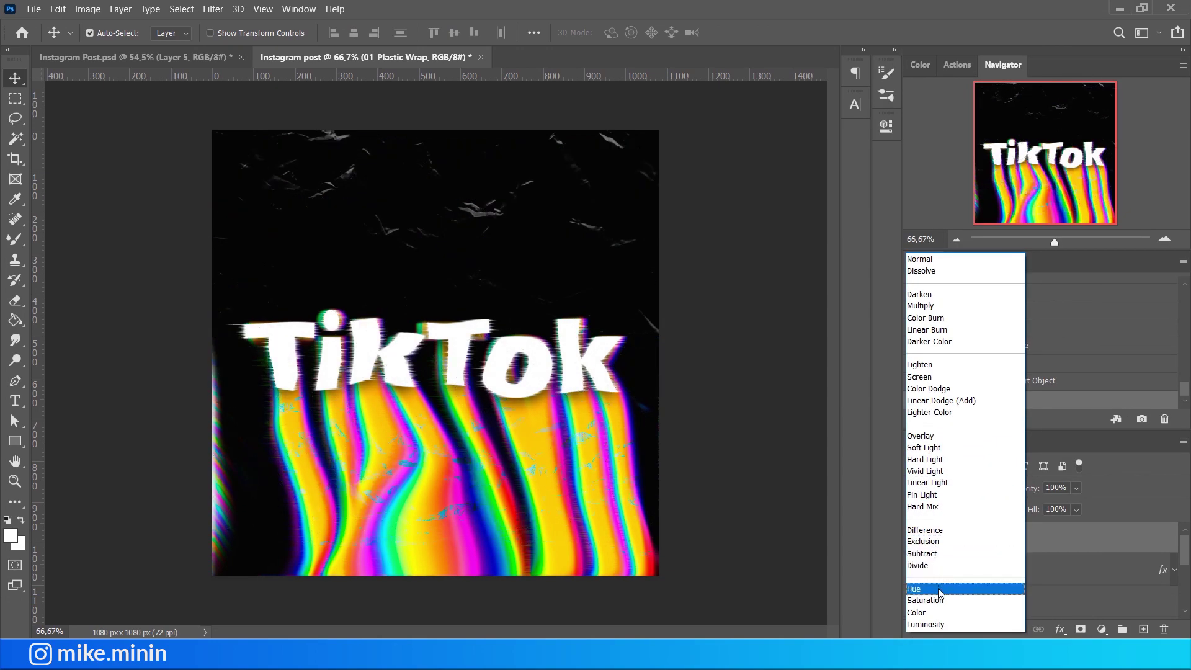
pyautogui.click(924, 471)
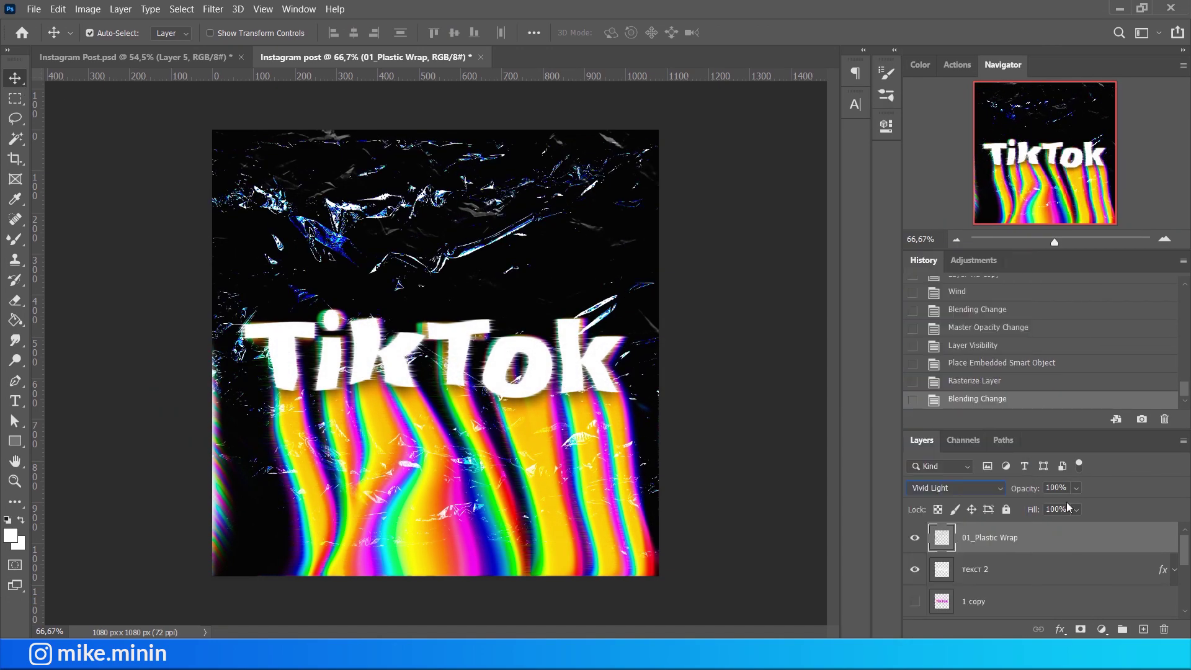
pyautogui.write('40')
pyautogui.press('Return')
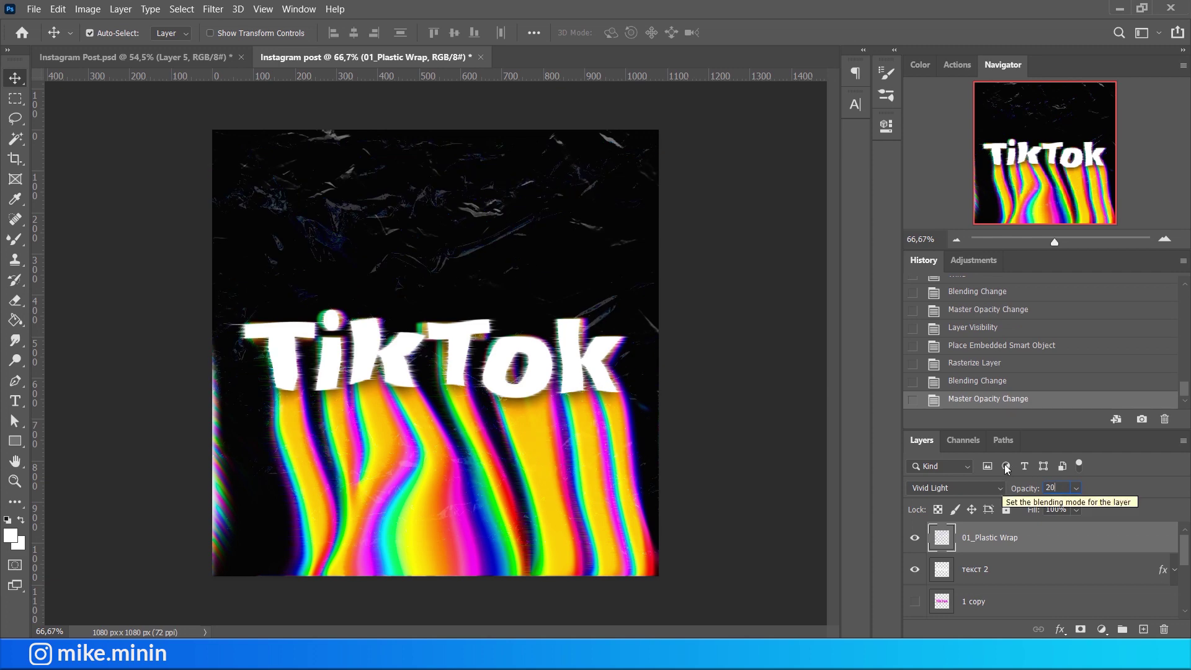
pyautogui.click(748, 330)
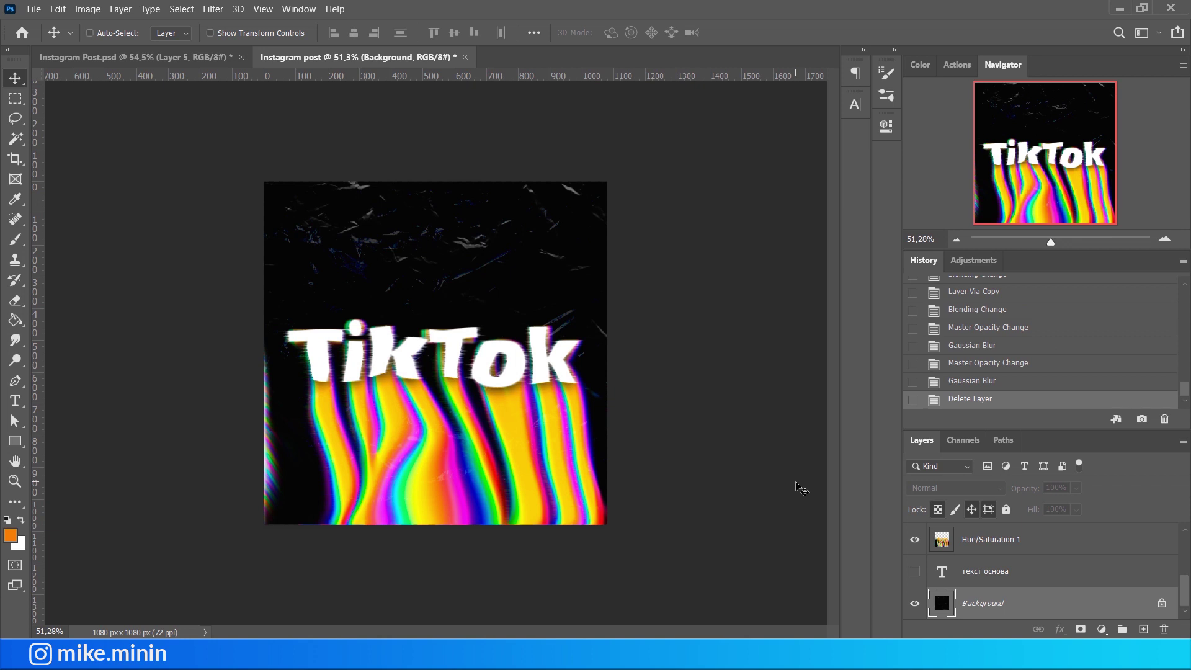
# Create a new layer named свет and hide the plastic wrap texture.
pyautogui.hotkey('ctrl', 'shift', 'n')
pyautogui.write('свет')
pyautogui.press('Return')
pyautogui.scroll(3, 999, 552)
pyautogui.click(914, 539)
pyautogui.scroll(-4, 992, 581)
# Paint magenta brush glows at the top-right, top-left and top centre of the post.
pyautogui.click(14, 243)
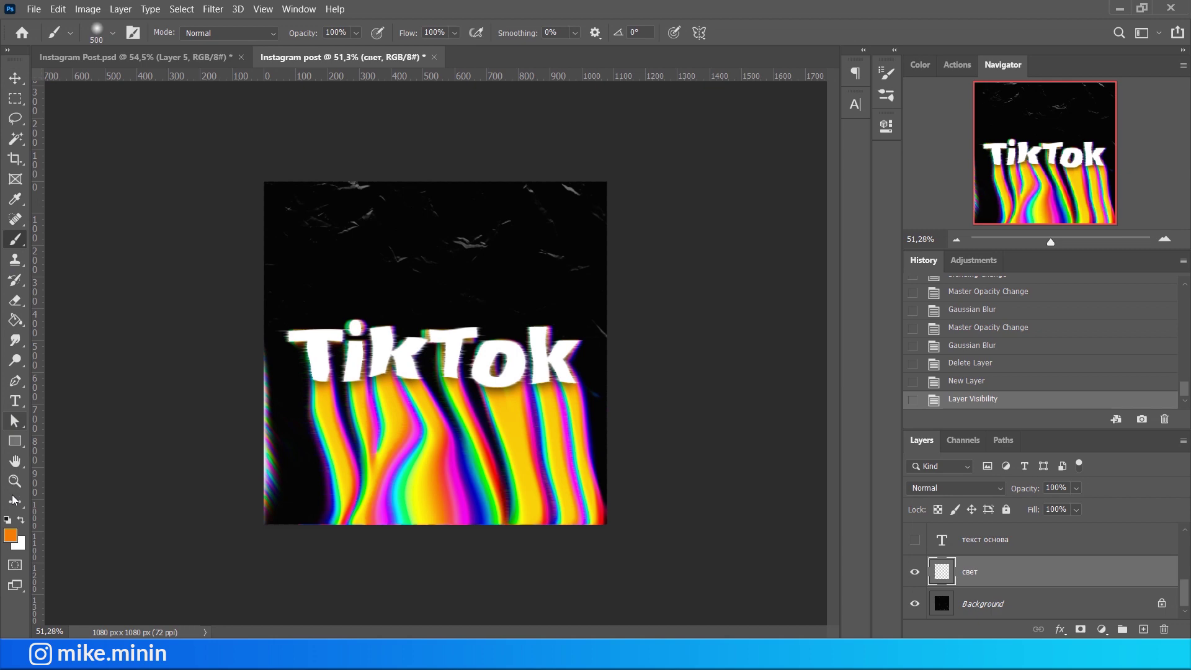
pyautogui.click(10, 534)
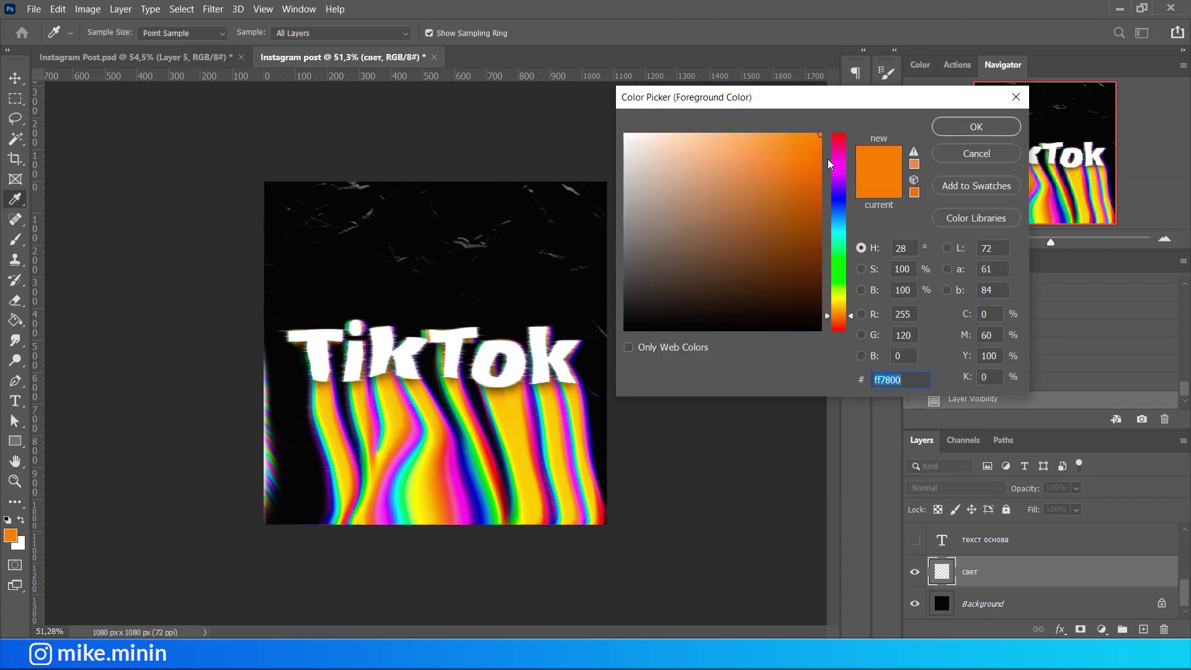
pyautogui.click(832, 124)
pyautogui.press('Return')
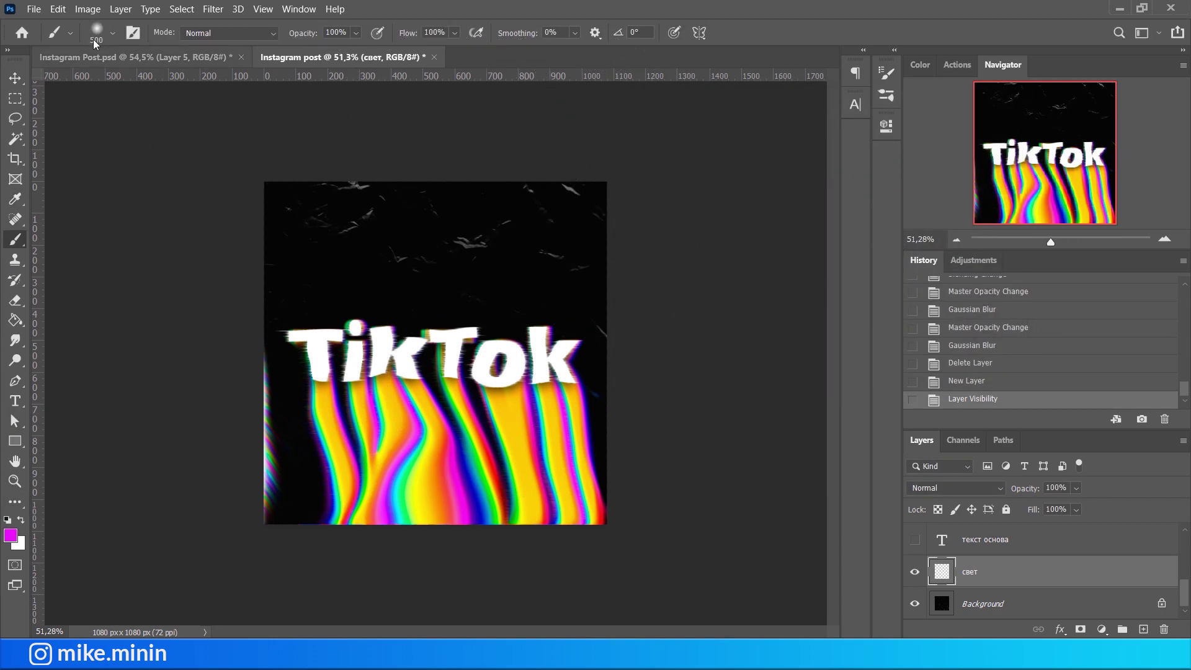
pyautogui.click(599, 197)
pyautogui.click(273, 267)
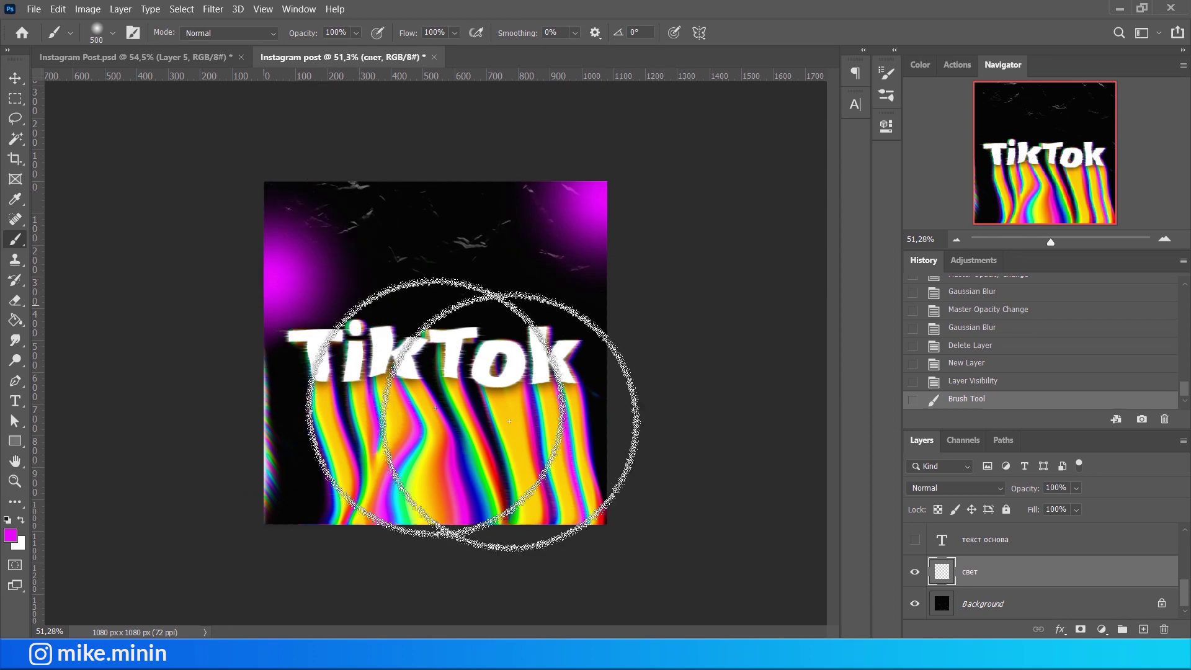
pyautogui.click(388, 160)
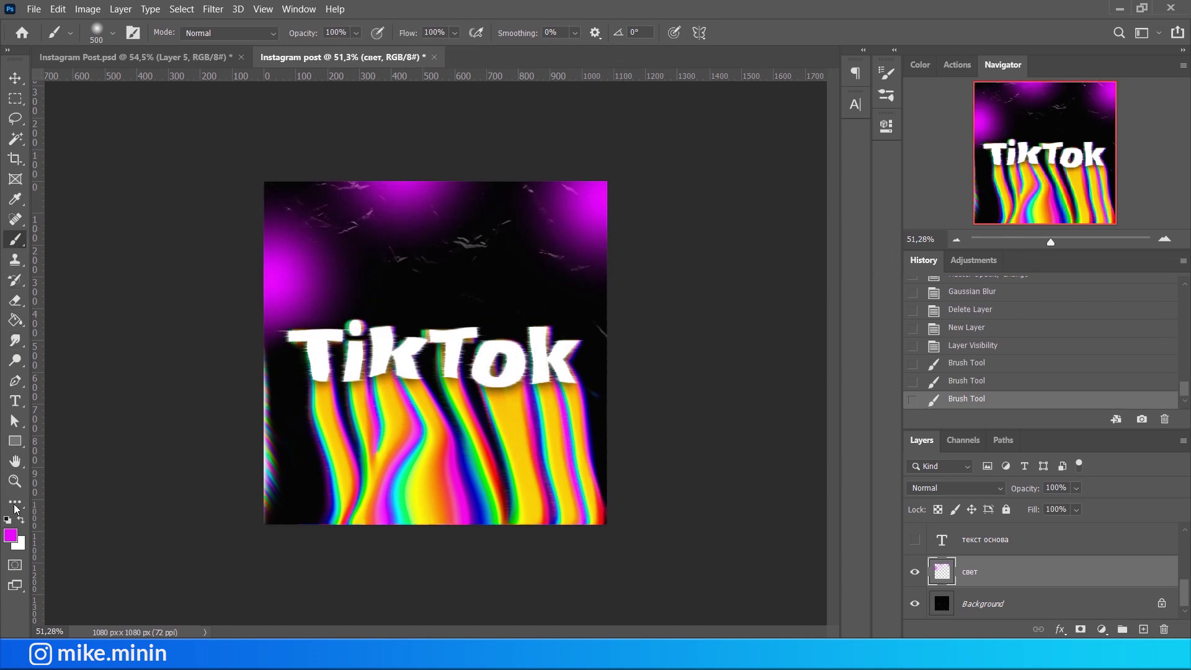
# Add another empty layer named свет 2.
pyautogui.hotkey('ctrl', 'shift', 'n')
pyautogui.write('свет 2')
pyautogui.press('Return')
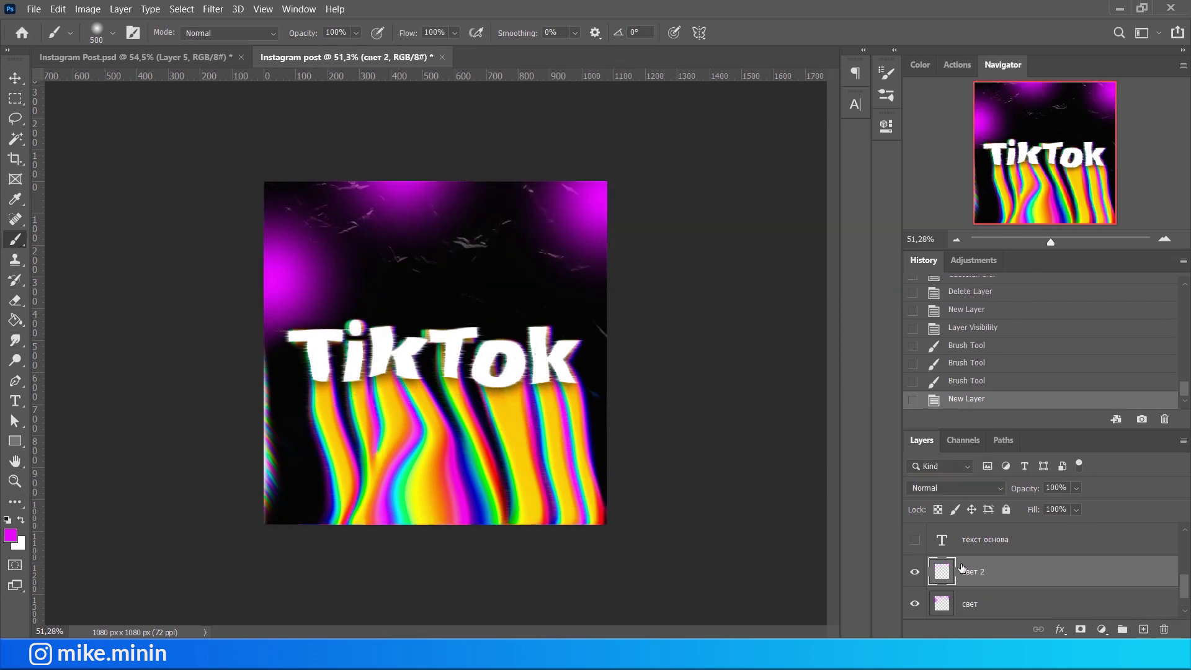
# Paint a large cyan glow at the top-left and a smaller cyan streak above TikTok.
pyautogui.click(10, 534)
pyautogui.moveTo(840, 188); pyautogui.dragTo(839, 231)
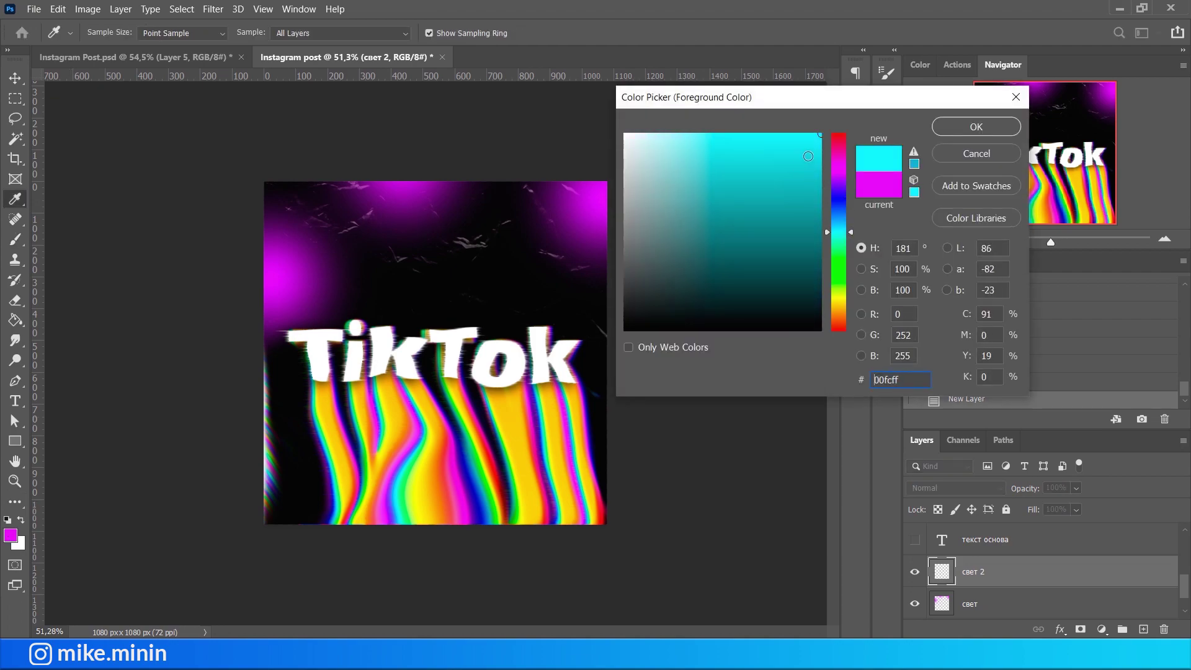
pyautogui.click(976, 127)
pyautogui.press(']')
pyautogui.press(']')
pyautogui.press(']')
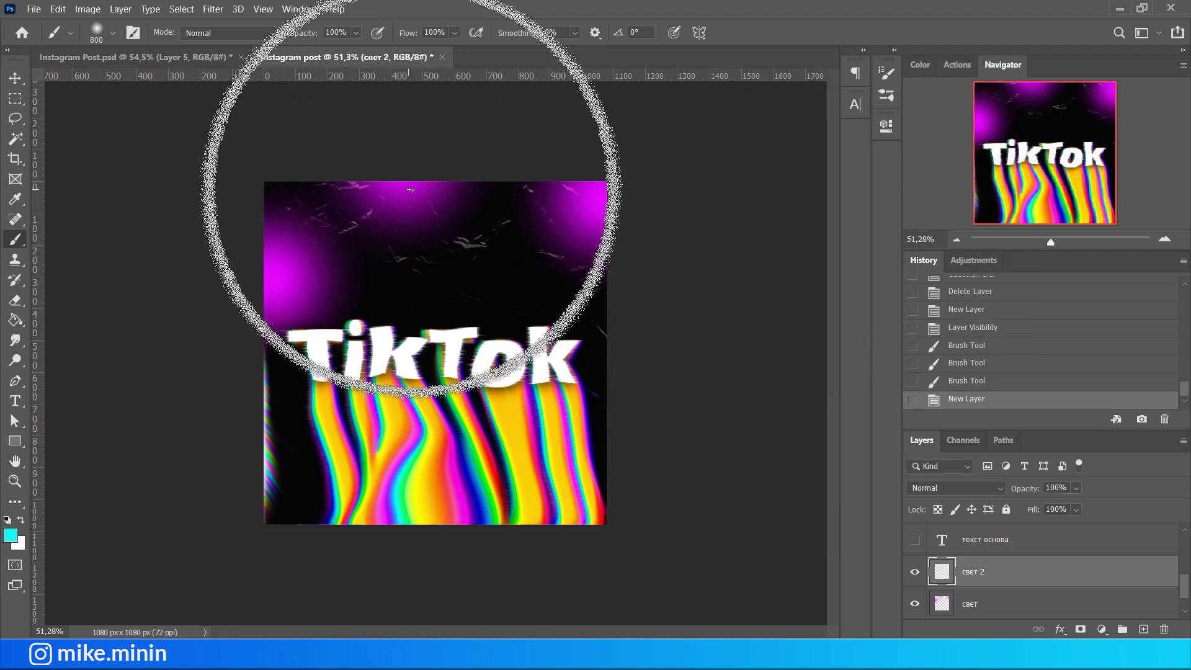
pyautogui.scroll(-1, 434, 155)
pyautogui.moveTo(434, 161); pyautogui.dragTo(322, 186)
pyautogui.press('[')
pyautogui.press('[')
pyautogui.press('[')
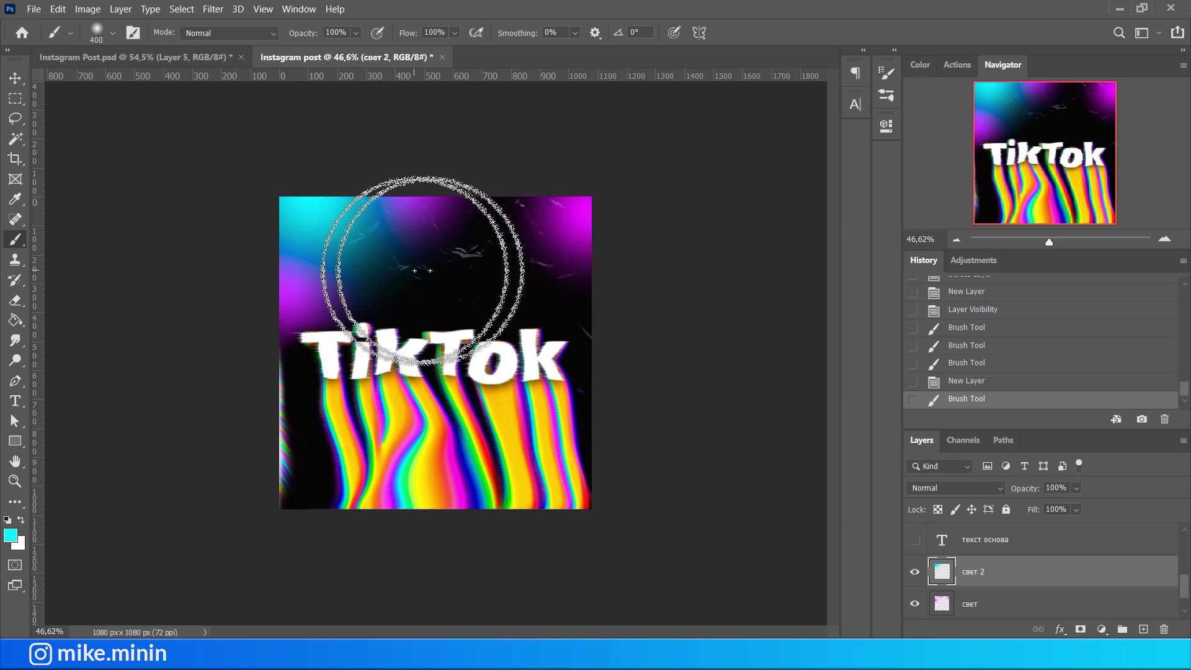
pyautogui.moveTo(496, 319); pyautogui.dragTo(403, 298)
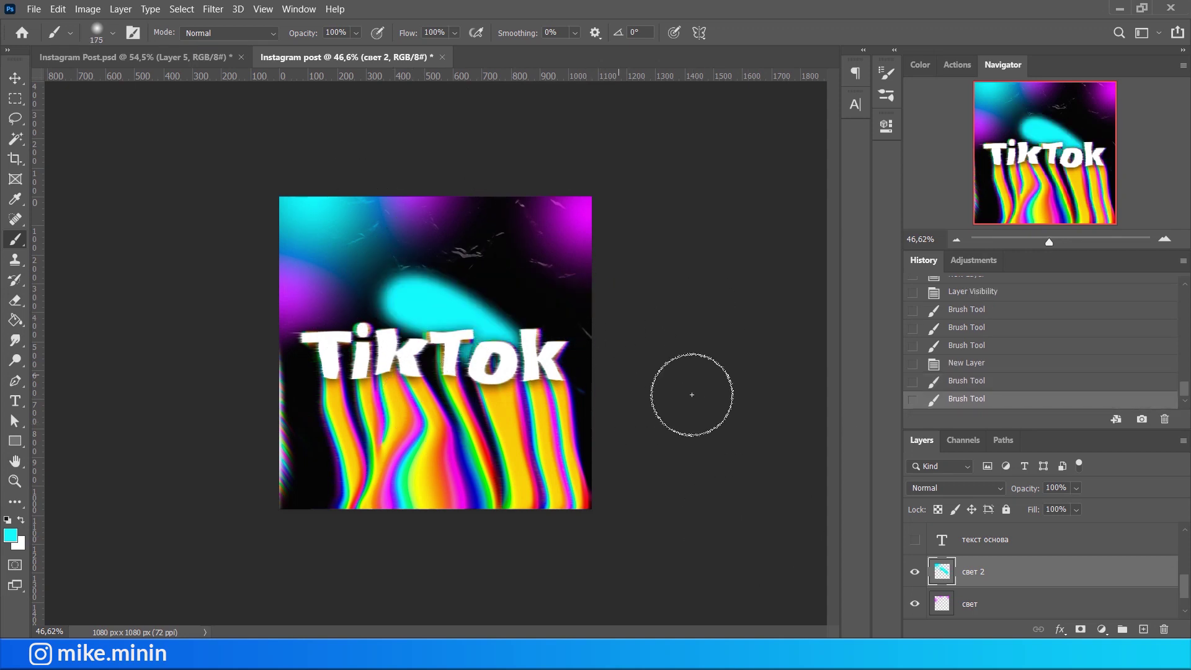
# Merge the свет and свет 2 glow layers into one.
pyautogui.scroll(-1, 1008, 595)
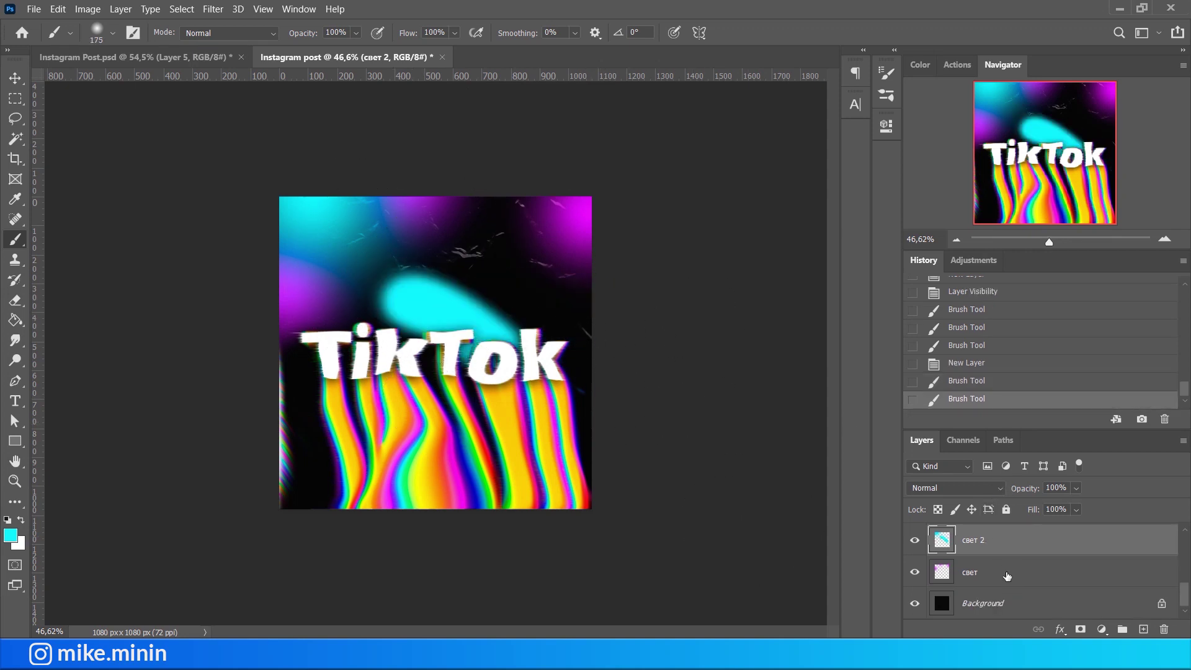
pyautogui.keyDown('shift'); pyautogui.click(1007, 576); pyautogui.keyUp('shift')
pyautogui.hotkey('ctrl', 'e')
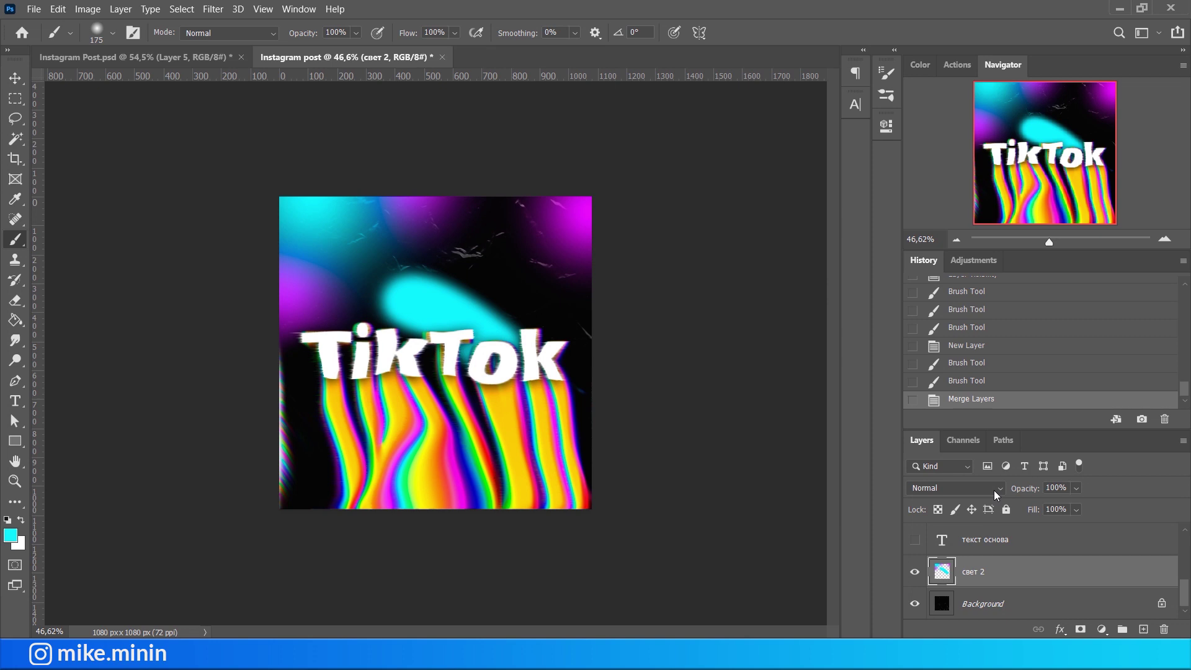
# Duplicate the glow layer in Color Dodge and lower the opacity of both glow layers.
pyautogui.hotkey('ctrl', 'j')
pyautogui.click(976, 488)
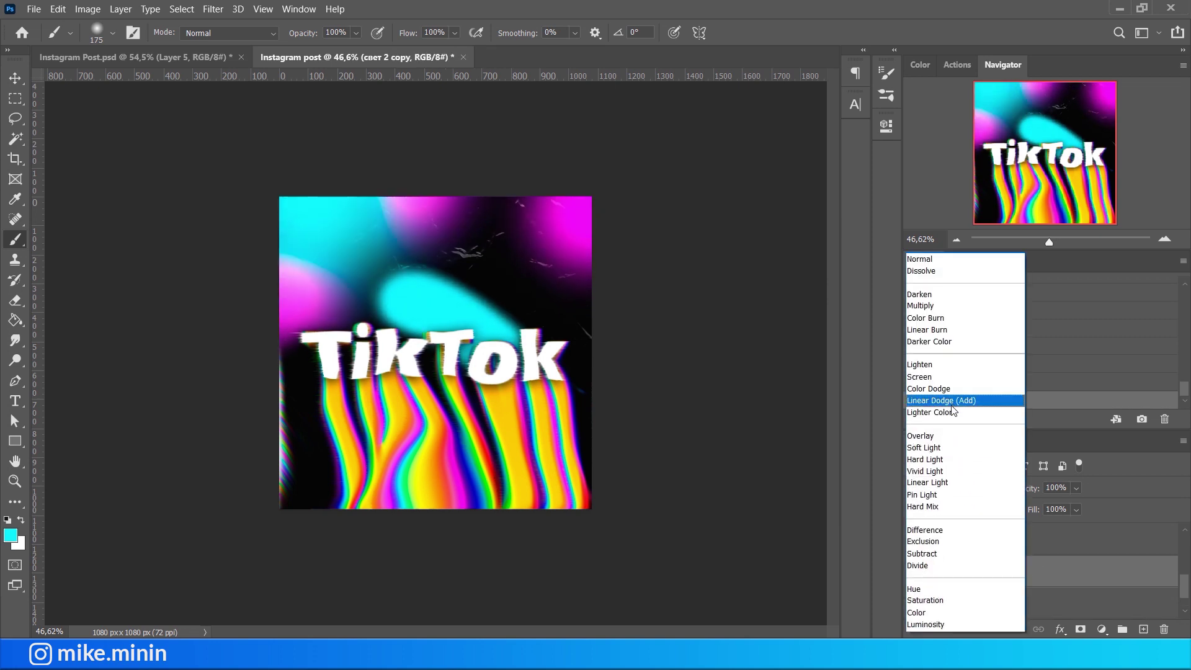
pyautogui.click(949, 400)
pyautogui.click(1004, 603)
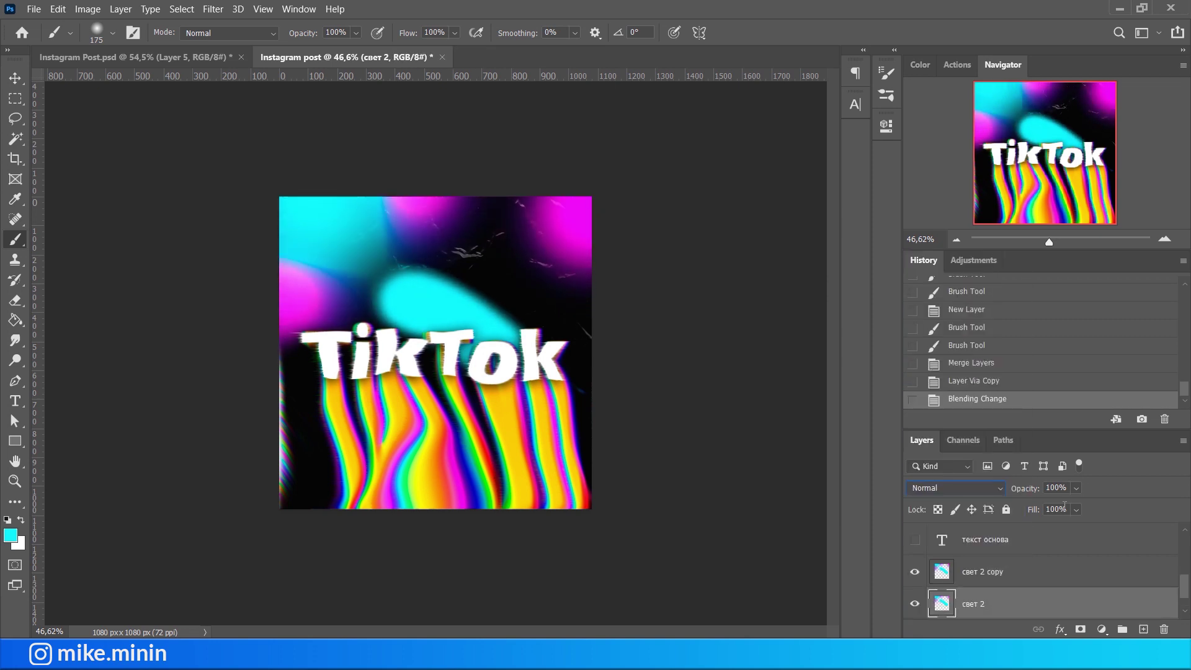
pyautogui.moveTo(1074, 505); pyautogui.dragTo(1039, 508)
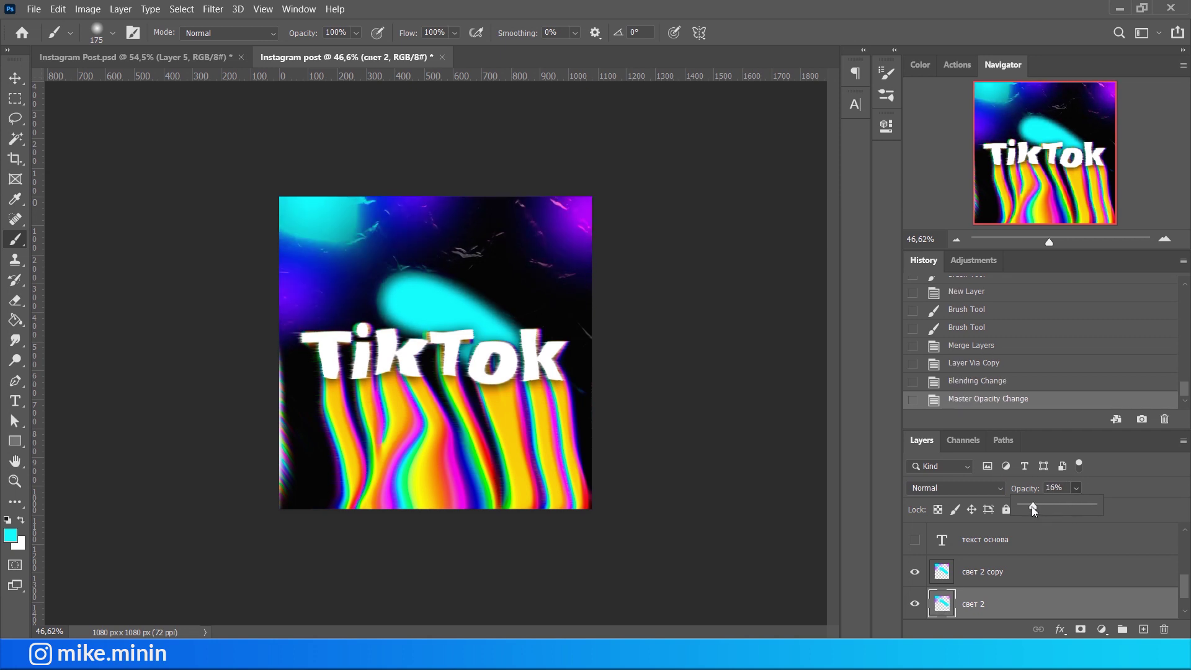
pyautogui.moveTo(1039, 508); pyautogui.dragTo(1024, 507)
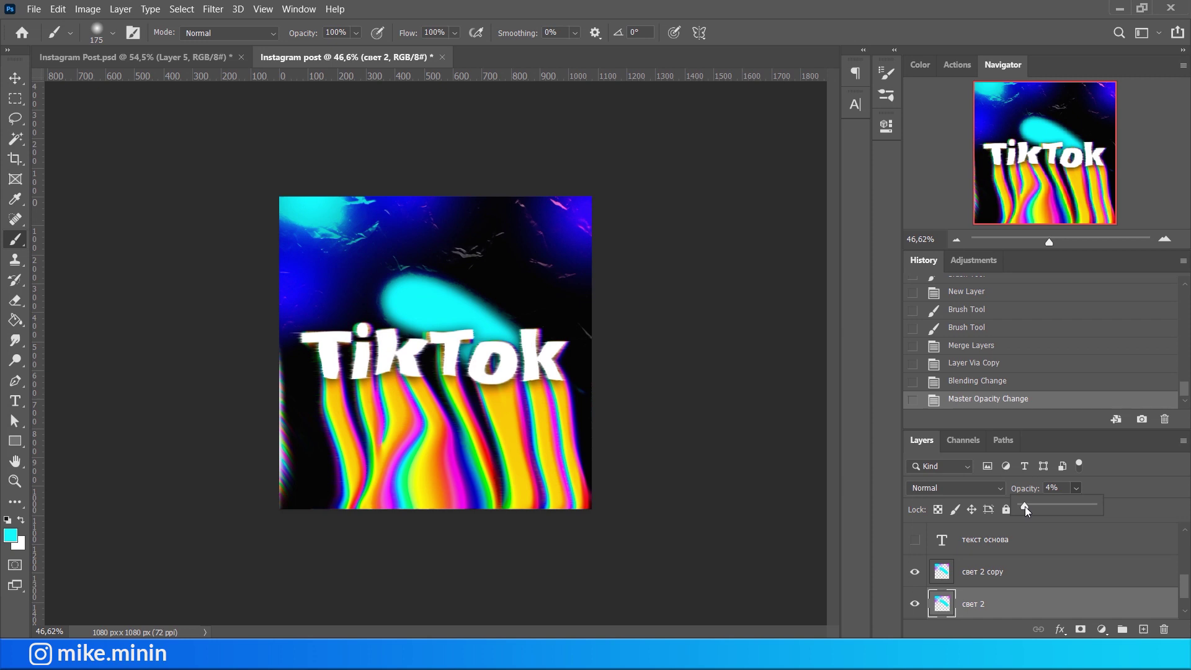
pyautogui.click(1024, 580)
pyautogui.moveTo(1078, 507); pyautogui.dragTo(1046, 506)
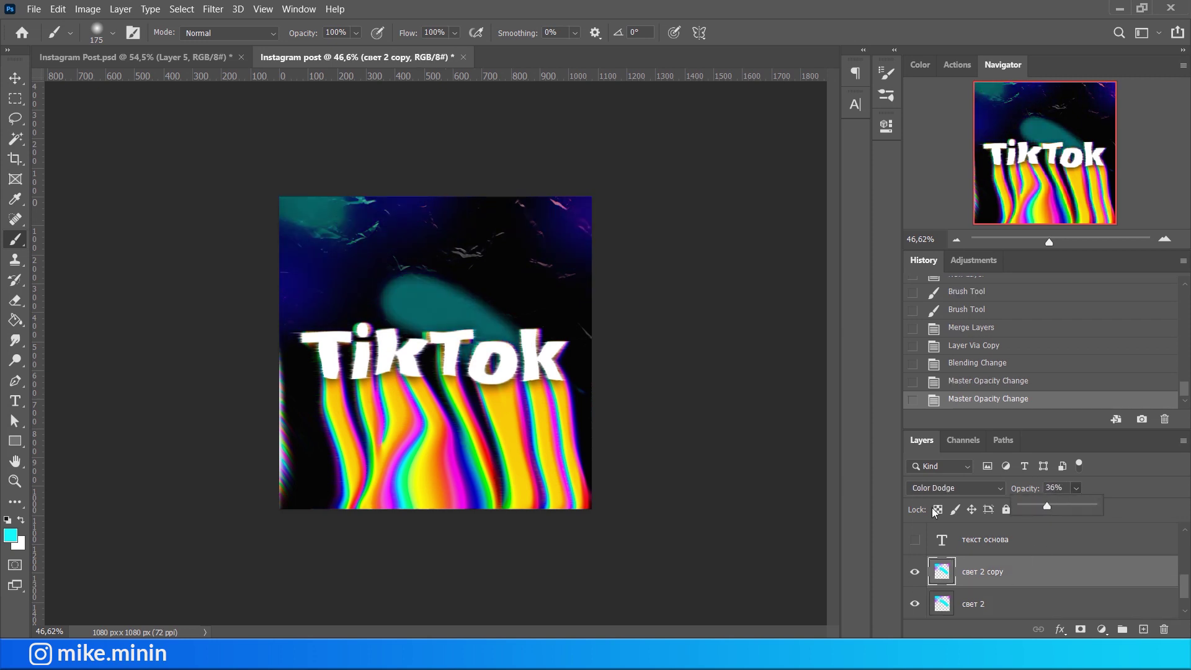
# Apply a Gaussian Blur of about 118.7 px radius to the glow copy.
pyautogui.click(212, 9)
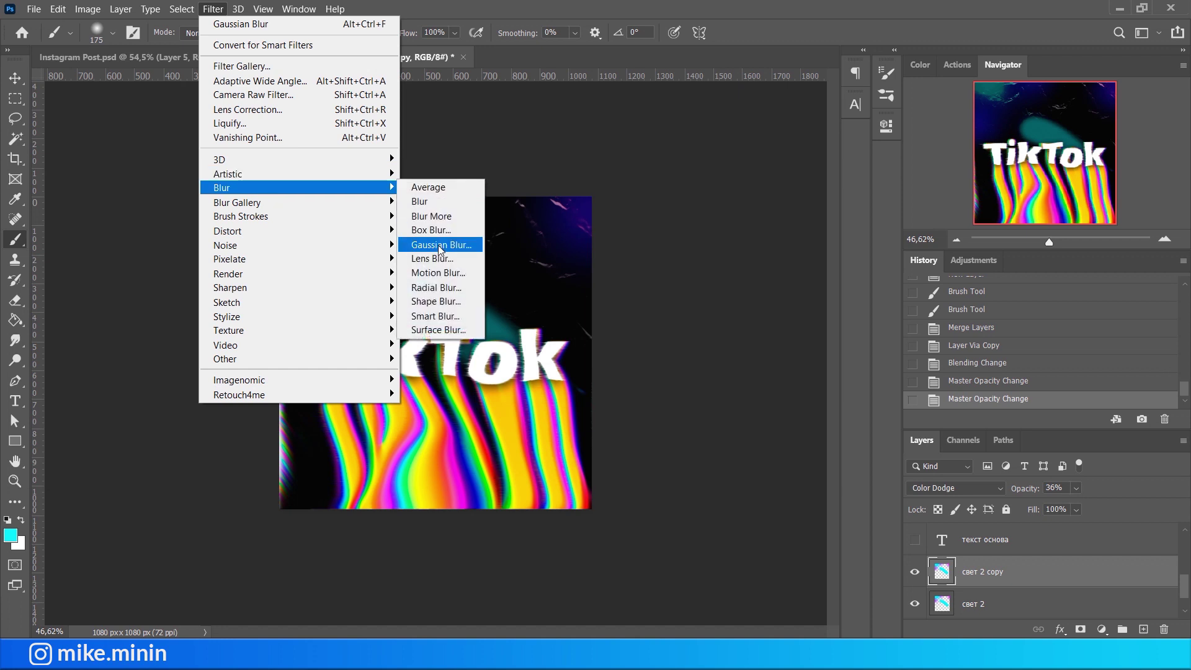
pyautogui.click(448, 243)
pyautogui.moveTo(783, 353); pyautogui.dragTo(804, 354)
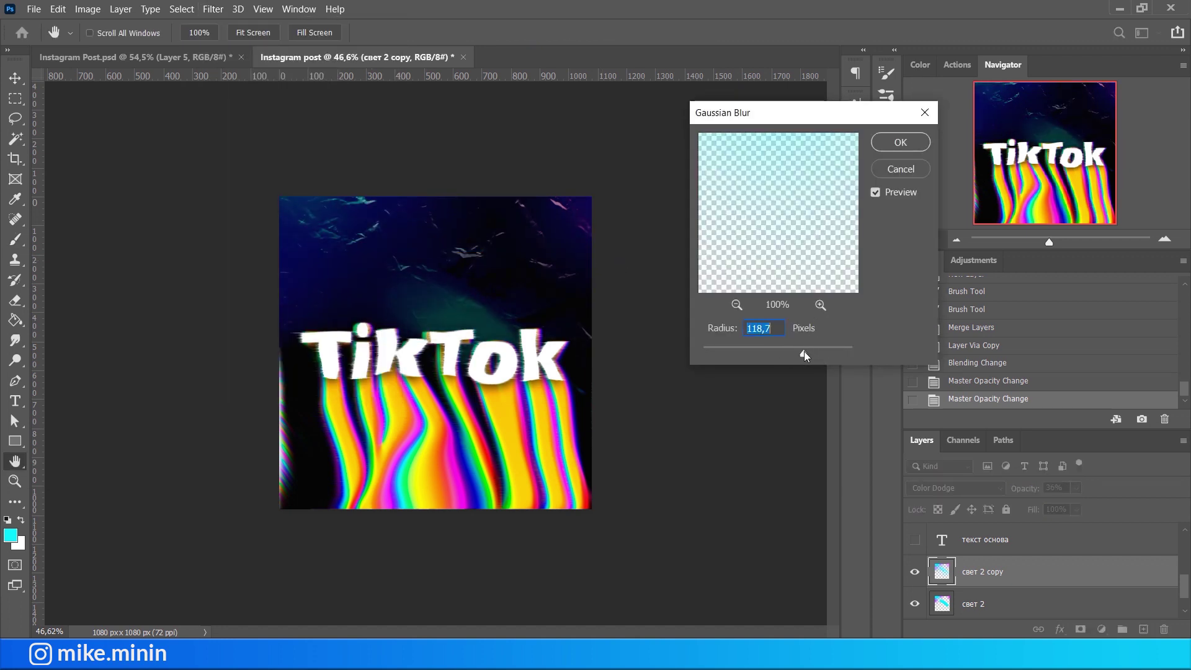
pyautogui.click(905, 144)
pyautogui.moveTo(1078, 507); pyautogui.dragTo(1076, 508)
# Show the plastic wrap again and add a Hue/Saturation adjustment above Hue/Saturation 1 copy.
pyautogui.click(23, 77)
pyautogui.scroll(5, 992, 571)
pyautogui.click(915, 538)
pyautogui.scroll(-2, 980, 566)
pyautogui.click(992, 569)
pyautogui.click(1101, 629)
pyautogui.click(1092, 483)
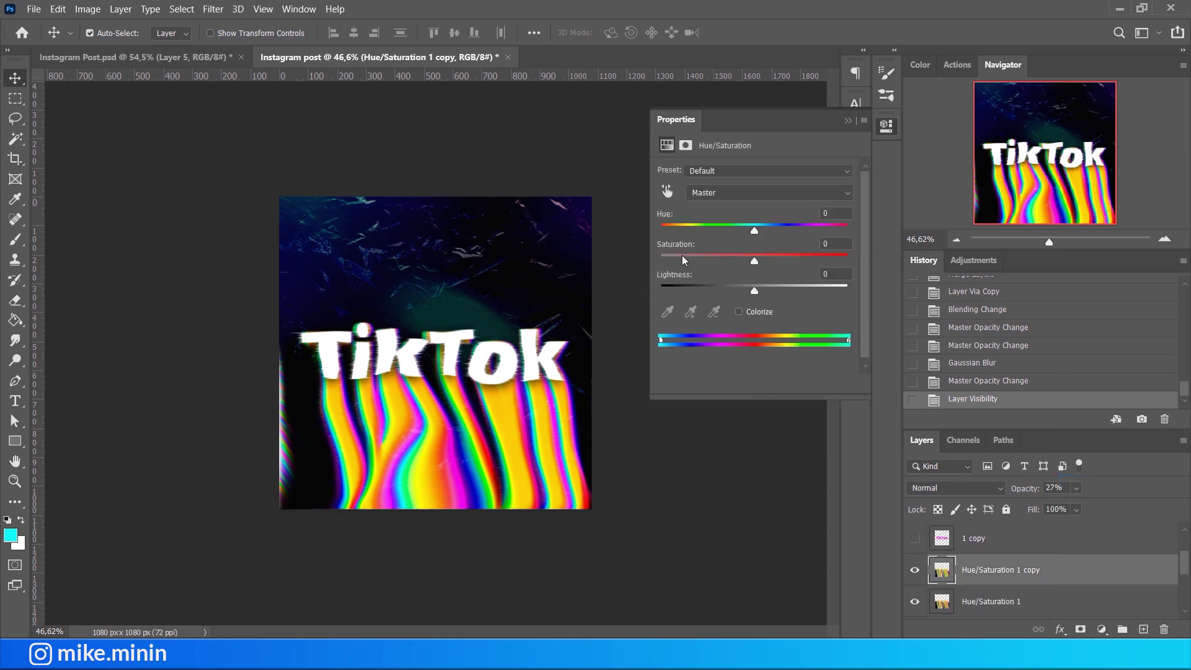
# Set the Hue/Saturation hue to +44 to turn the drips green.
pyautogui.moveTo(754, 230); pyautogui.dragTo(847, 230)
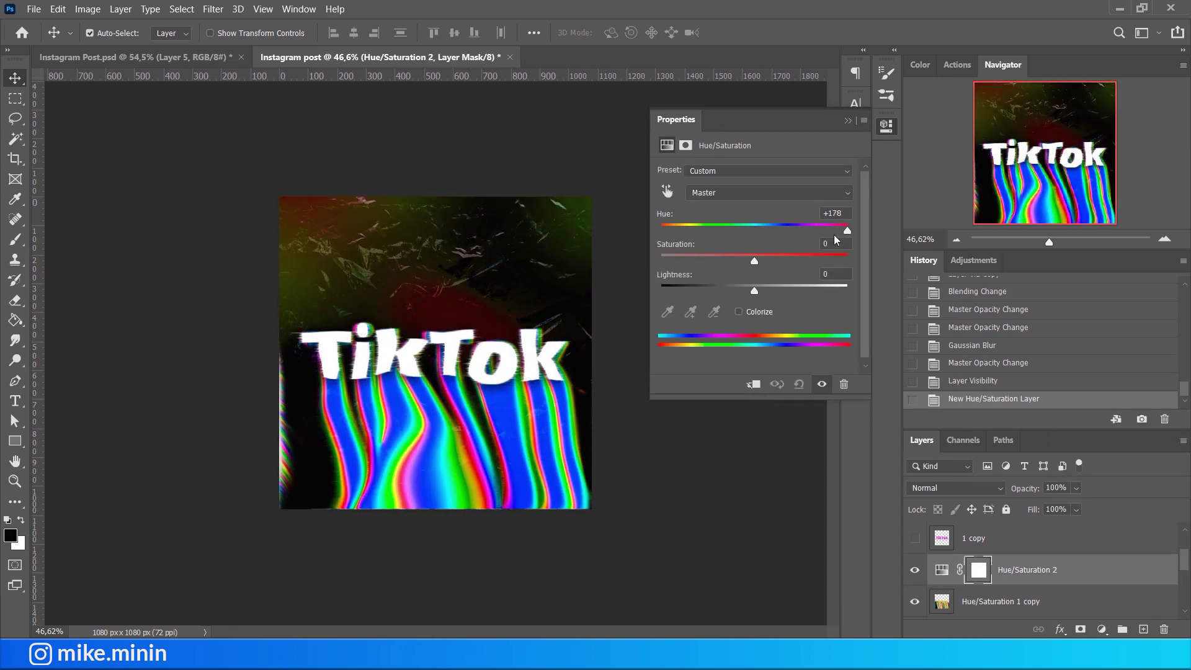
pyautogui.moveTo(835, 240); pyautogui.dragTo(795, 230)
pyautogui.click(848, 121)
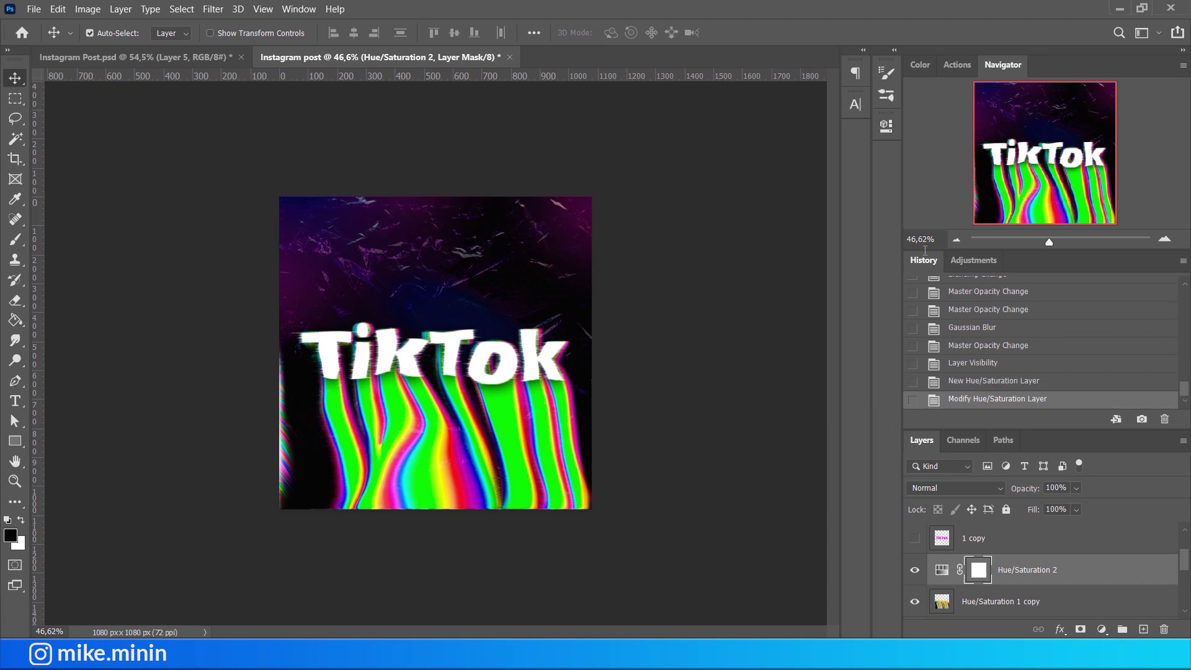
# Place the texture 21 plastic-wrap image above 01_Plastic Wrap, scaled to about 164%.
pyautogui.click(474, 477)
pyautogui.hotkey('alt', 'Tab')
pyautogui.moveTo(577, 279); pyautogui.dragTo(508, 426)
pyautogui.moveTo(531, 269); pyautogui.dragTo(592, 204)
pyautogui.rightClick(528, 285)
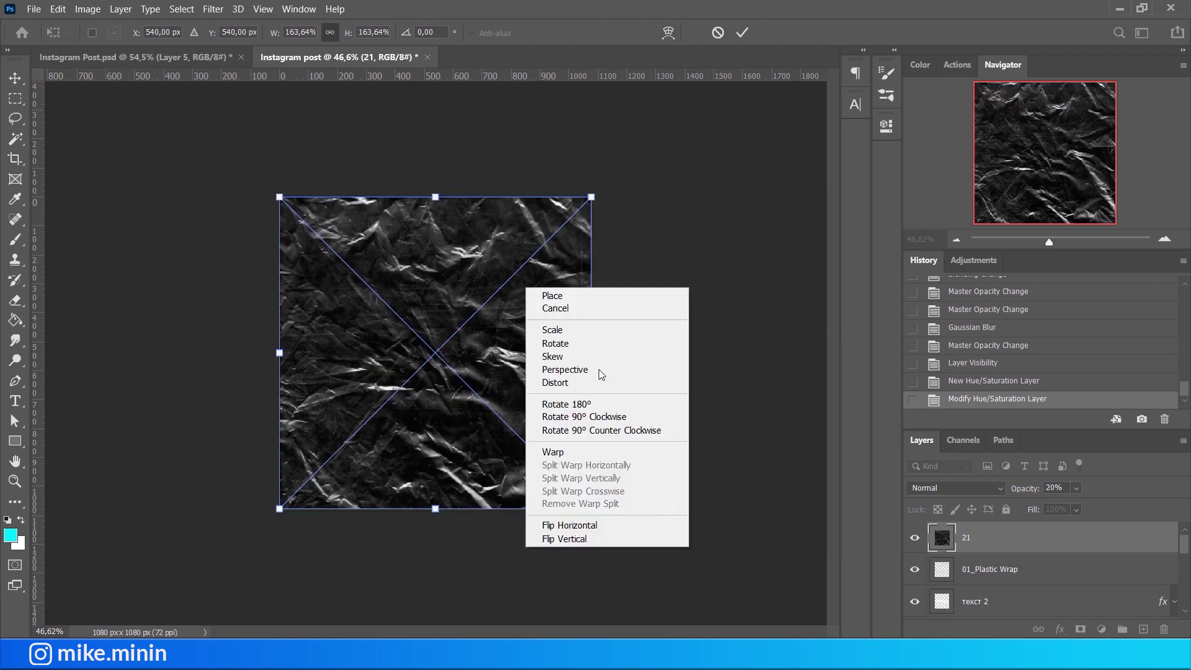
# Flip texture 21 horizontally, commit it, and blend it in Screen mode.
pyautogui.click(597, 527)
pyautogui.click(743, 33)
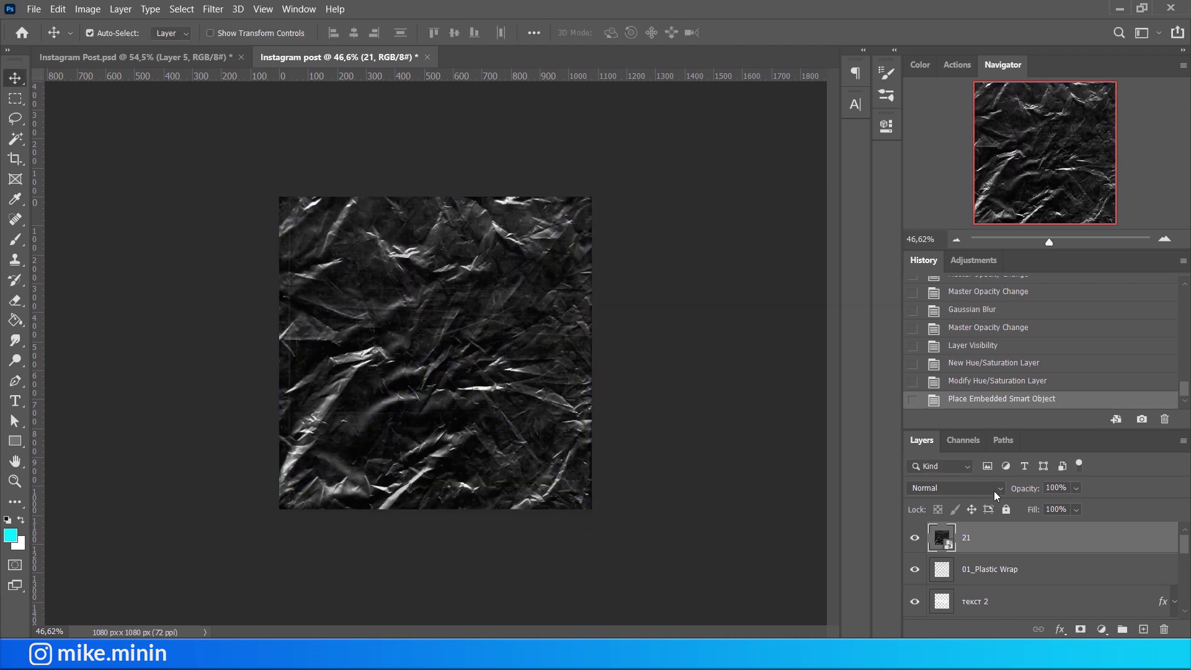
pyautogui.click(955, 488)
pyautogui.click(939, 437)
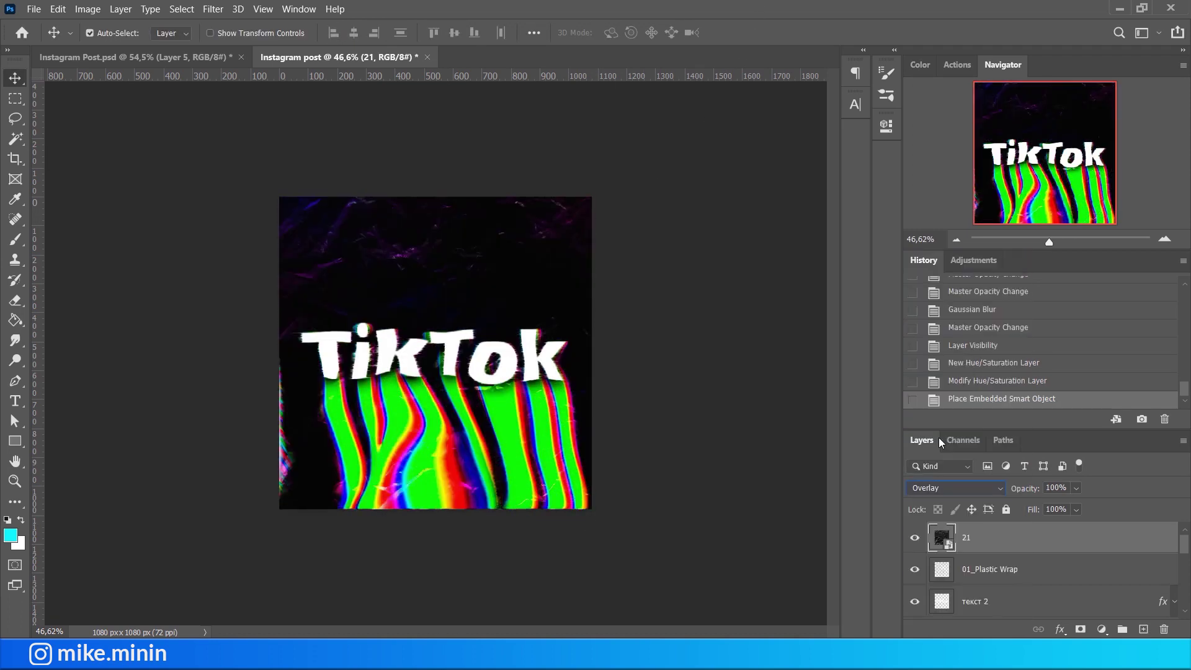
pyautogui.click(955, 488)
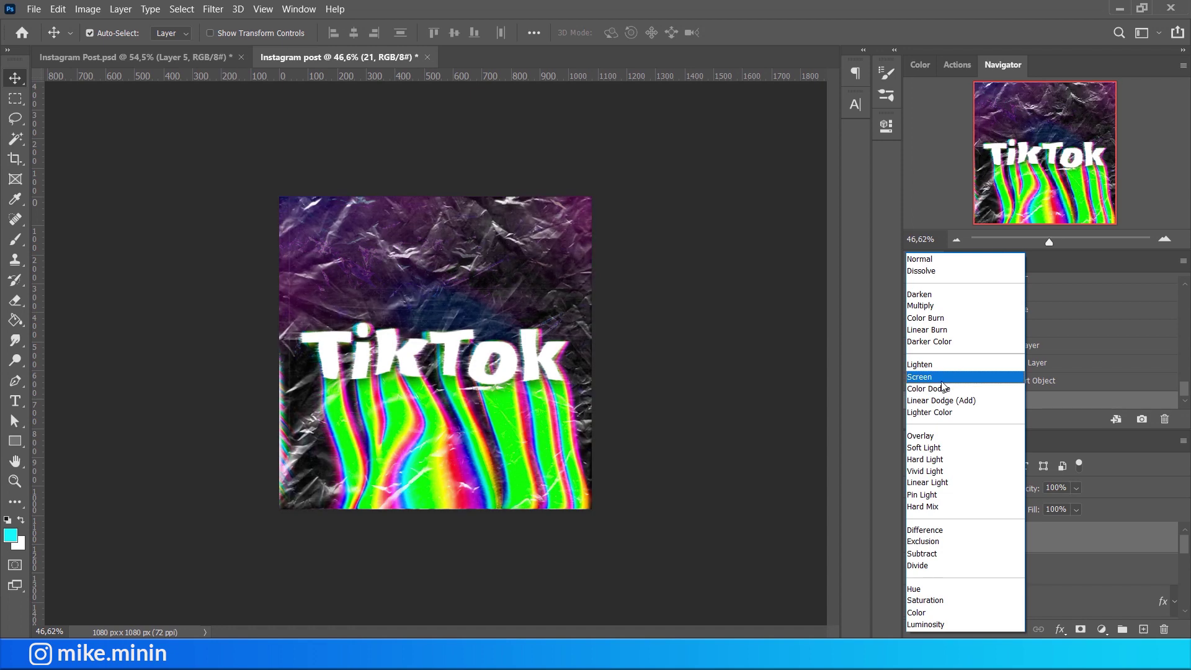
pyautogui.click(940, 377)
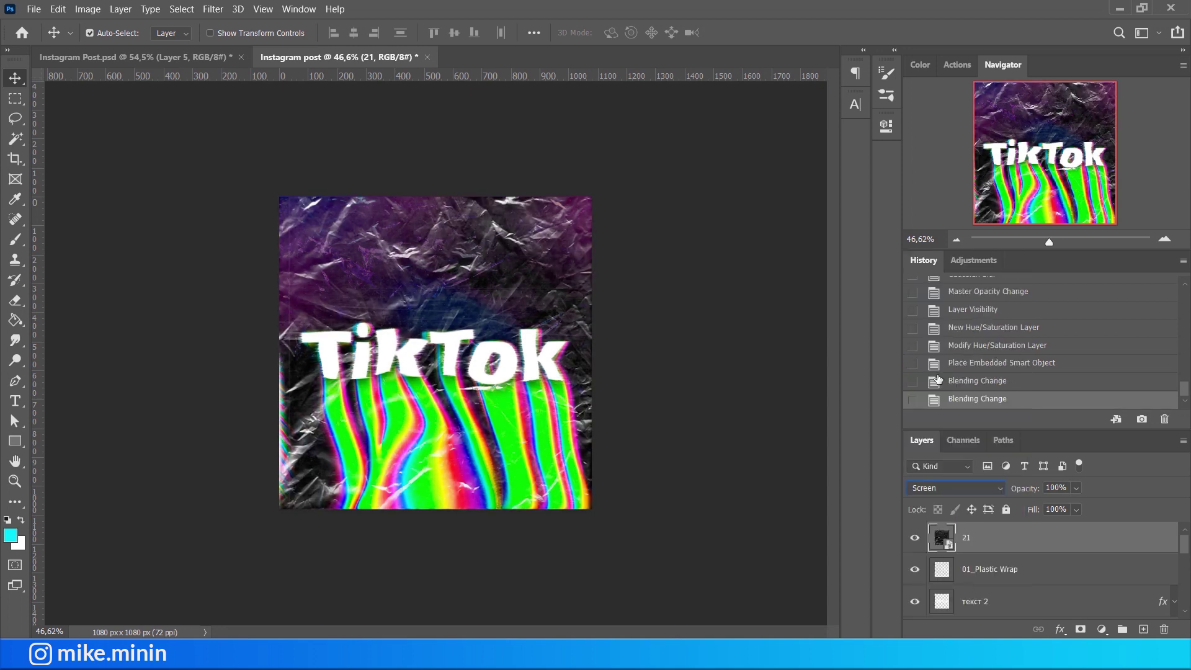
# Add a Curves adjustment clipped to the texture with an S-shaped contrast curve.
pyautogui.click(1101, 629)
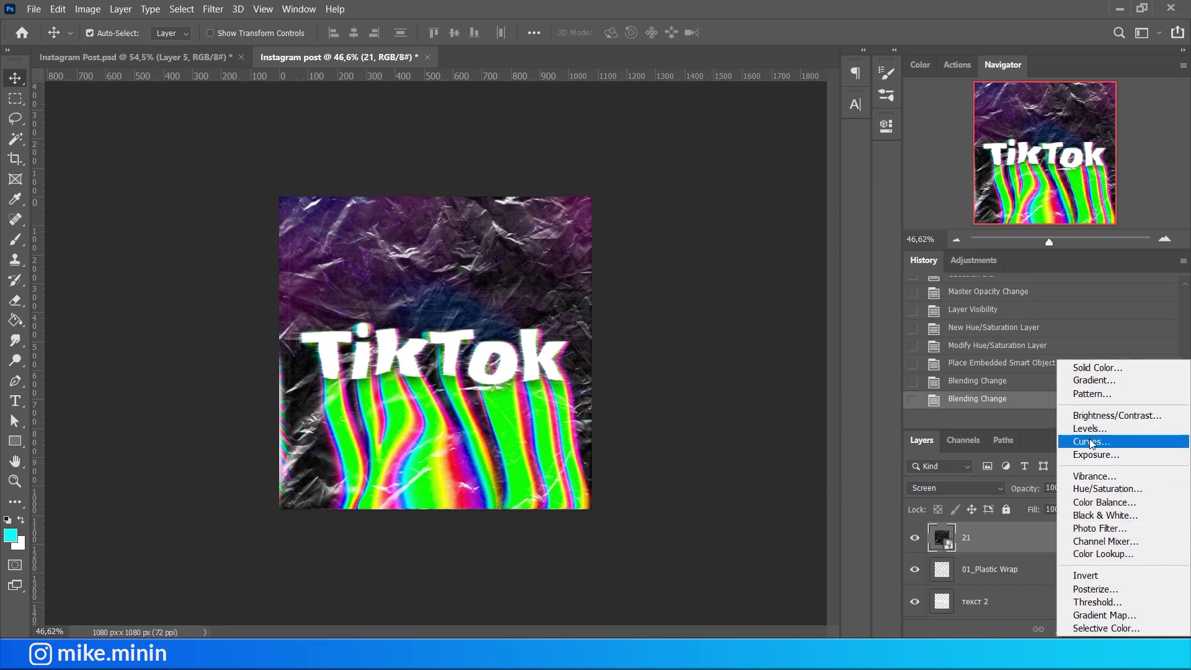
pyautogui.click(1095, 444)
pyautogui.click(754, 385)
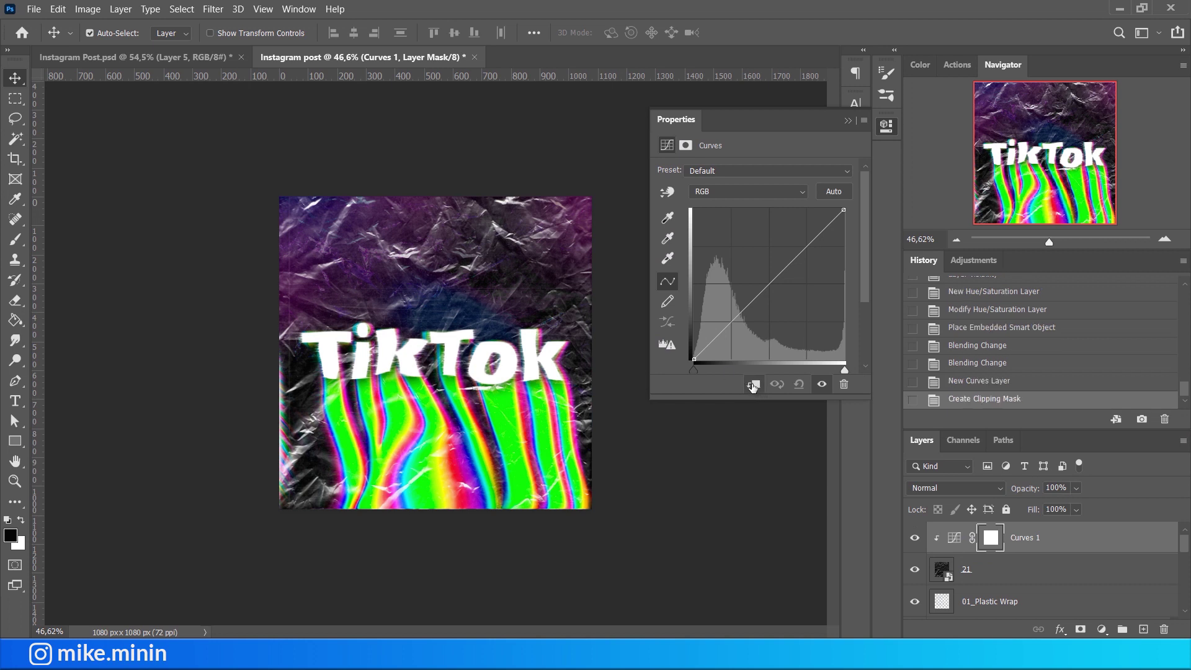
pyautogui.moveTo(730, 321); pyautogui.dragTo(743, 337)
pyautogui.moveTo(811, 250); pyautogui.dragTo(812, 243)
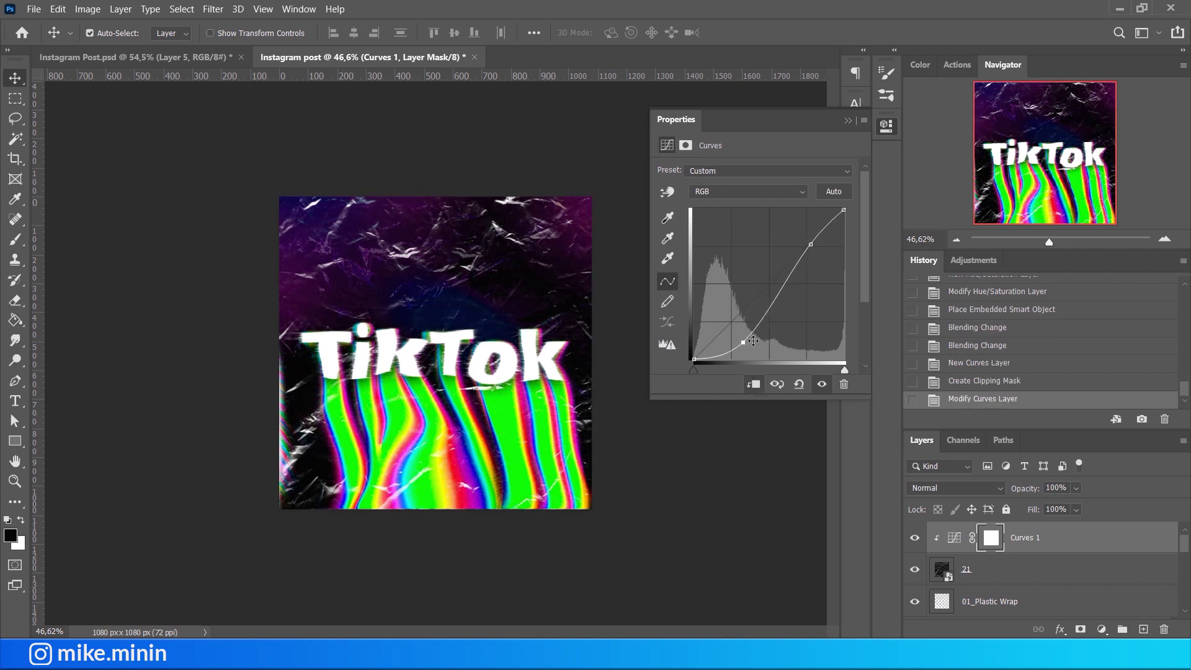
pyautogui.moveTo(810, 241); pyautogui.dragTo(810, 236)
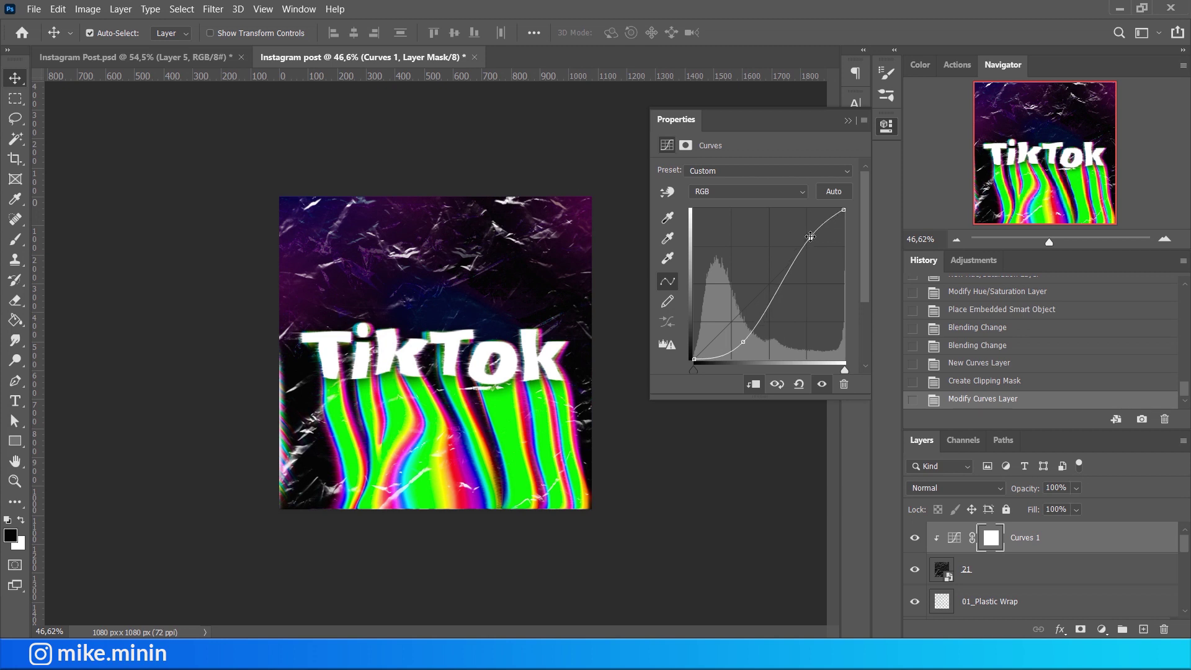
pyautogui.click(846, 121)
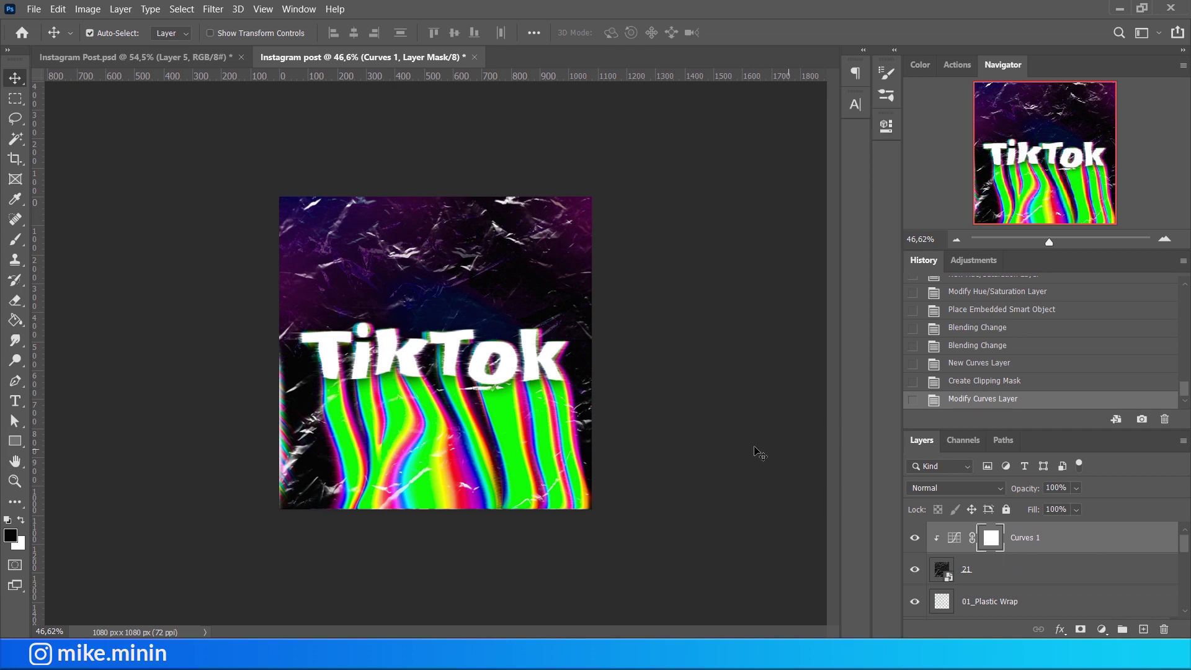
# Type the subtitle 'как я создавал пост' in white Montserrat Light 36 pt.
pyautogui.press('t')
pyautogui.click(323, 316)
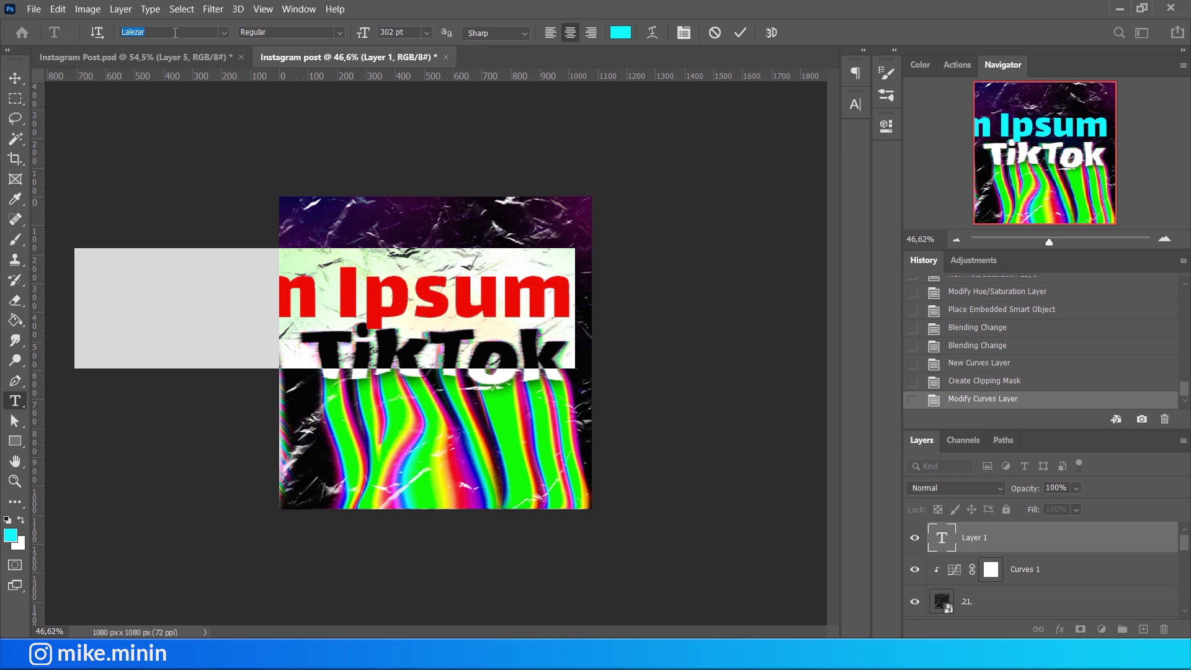
pyautogui.write('Montserrat')
pyautogui.click(213, 132)
pyautogui.click(856, 104)
pyautogui.click(829, 193)
pyautogui.click(628, 128)
pyautogui.click(979, 124)
pyautogui.click(744, 146)
pyautogui.click(726, 313)
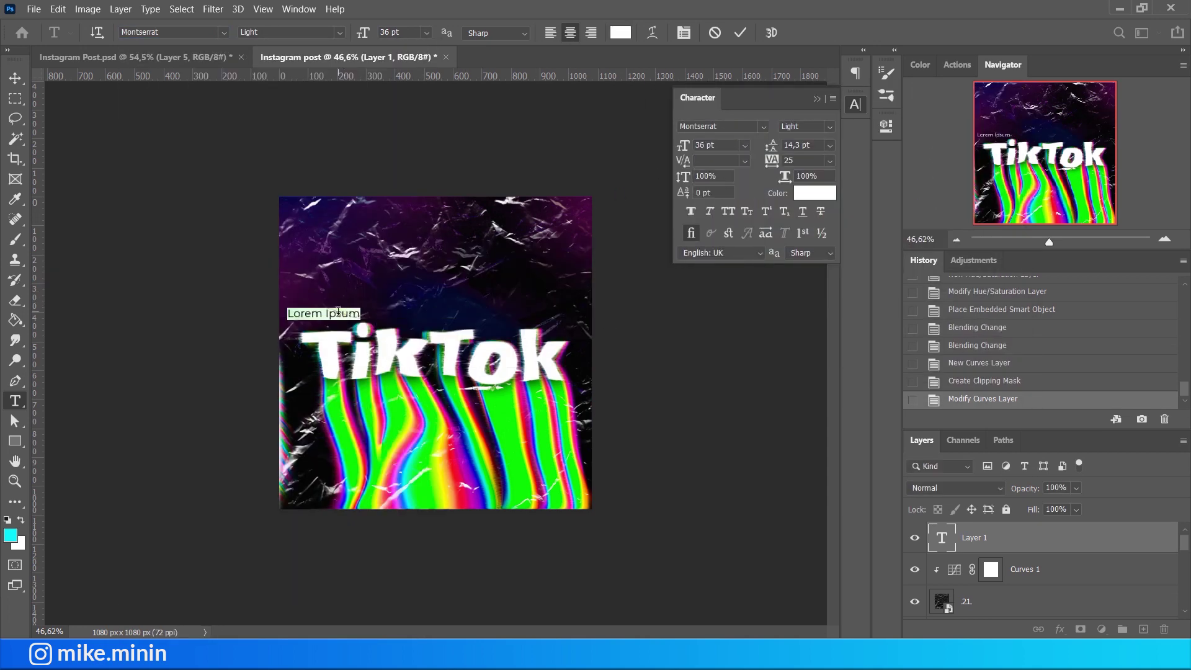
pyautogui.write('как я создавал пост')
pyautogui.click(740, 33)
# Centre the subtitle horizontally, set its tracking to 845 and nudge it up.
pyautogui.press('v')
pyautogui.hotkey('ctrl', 'a')
pyautogui.click(354, 32)
pyautogui.hotkey('ctrl', 'd')
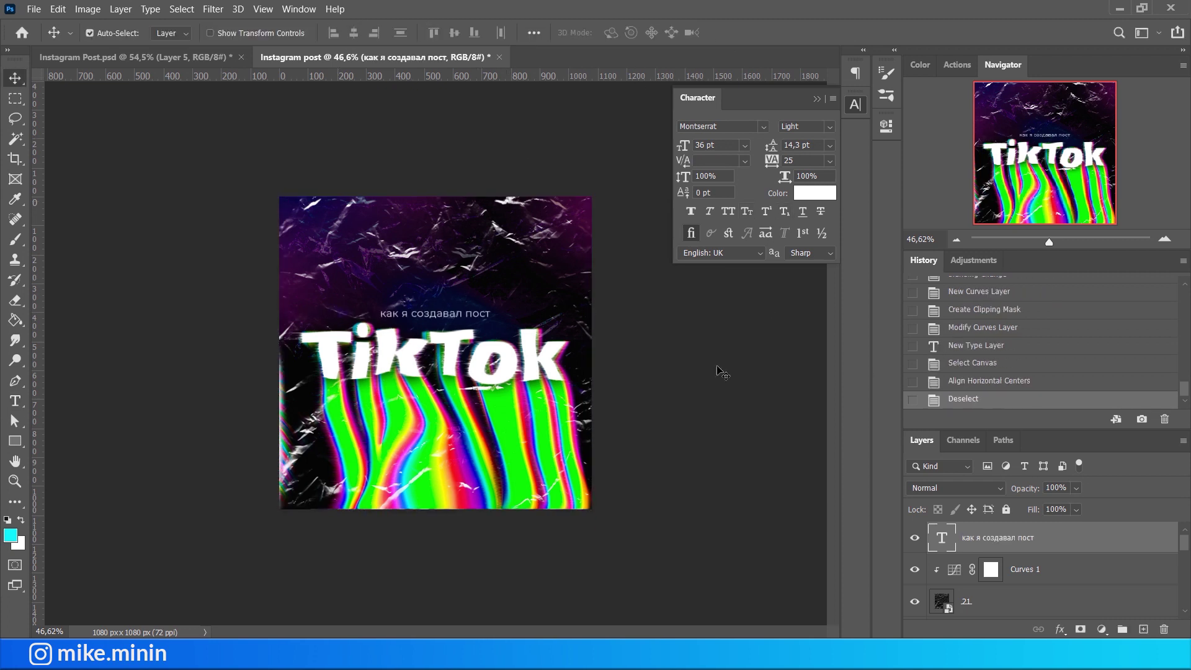
pyautogui.doubleClick(459, 315)
pyautogui.moveTo(772, 160); pyautogui.dragTo(824, 173)
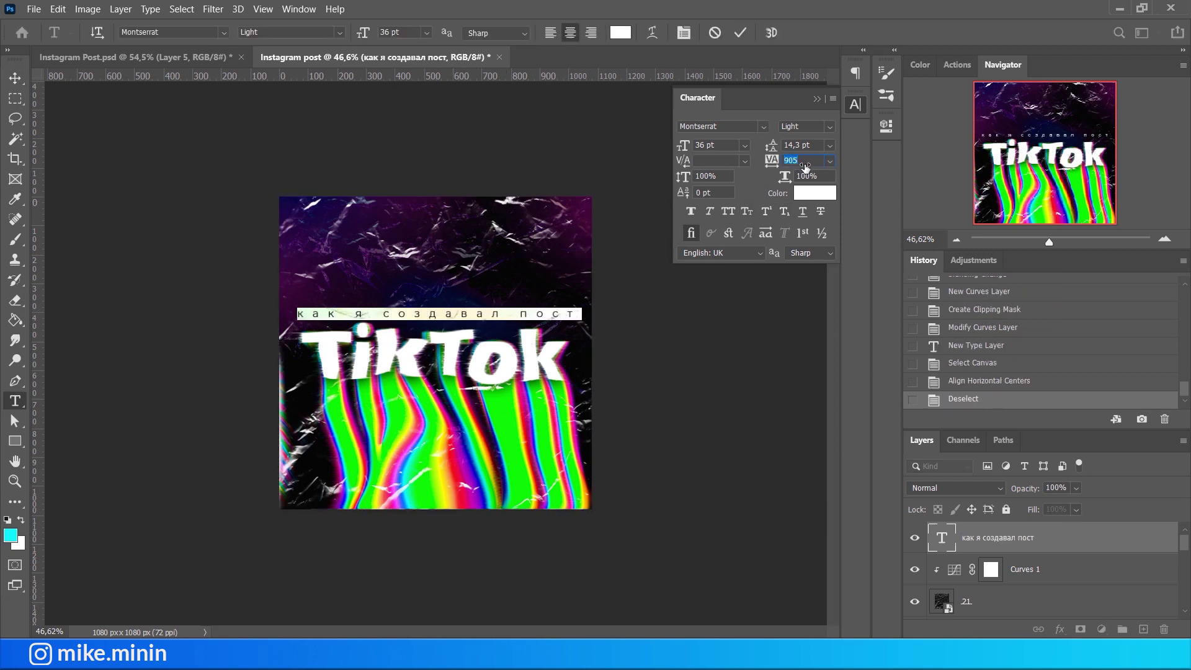
pyautogui.click(740, 32)
pyautogui.press('v')
pyautogui.hotkey('shift', 'Up')
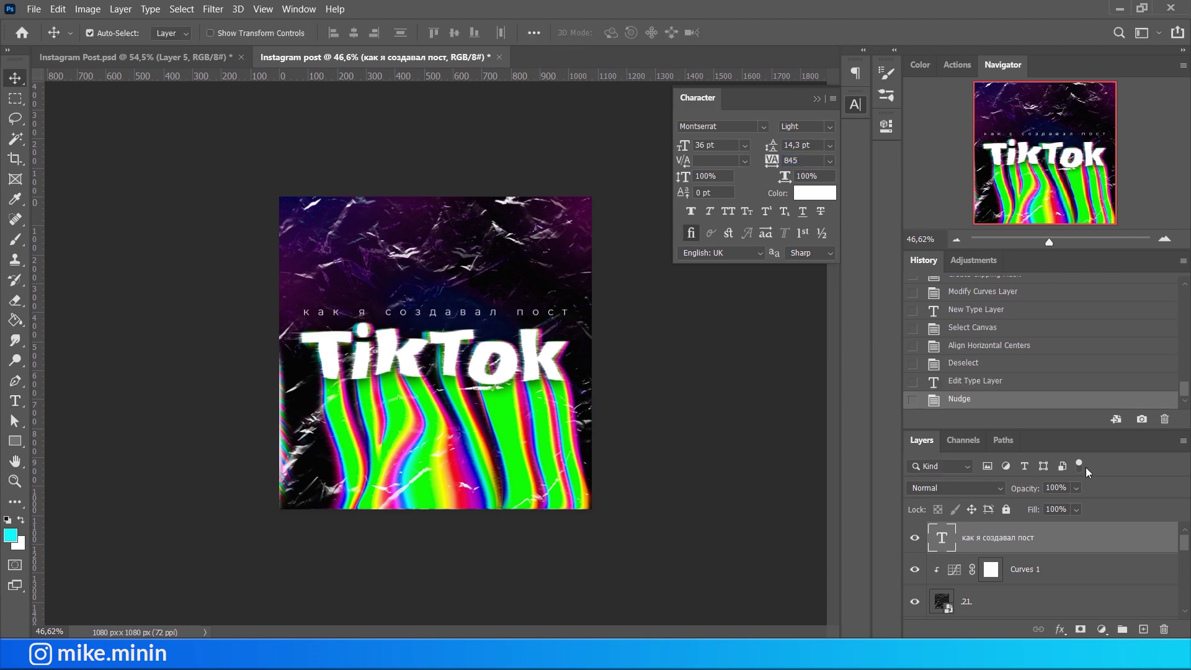
# Give the subtitle an Outer Glow, then stamp all visible layers into Layer 1.
pyautogui.doubleClick(1054, 537)
pyautogui.click(595, 305)
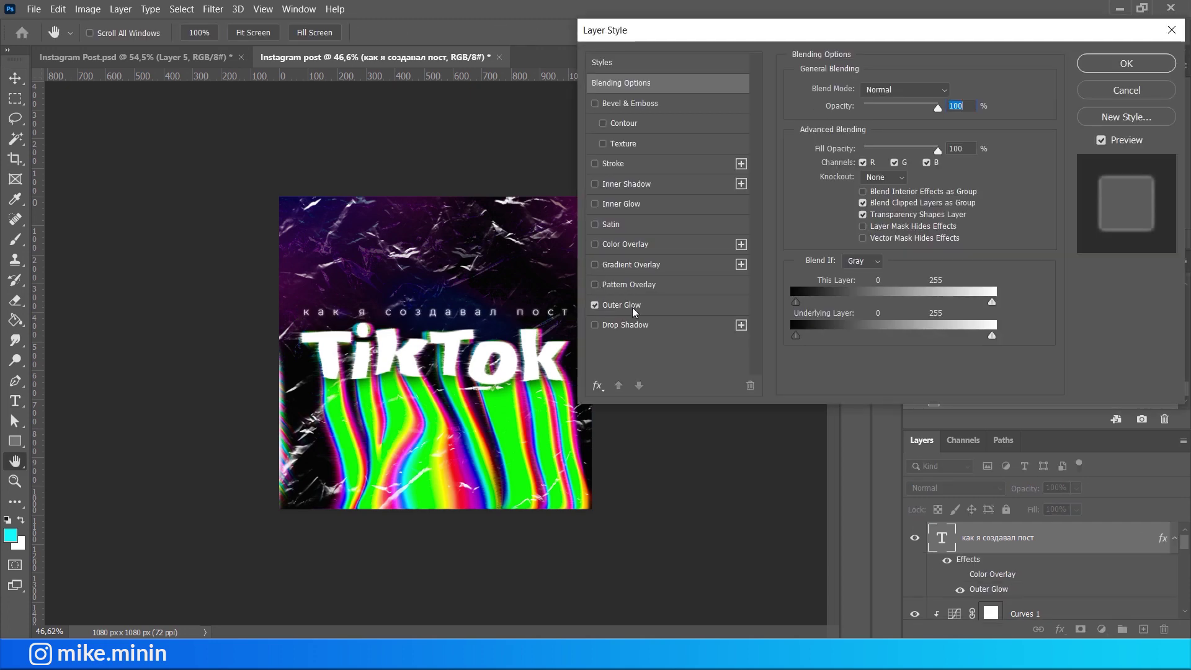
pyautogui.click(1125, 64)
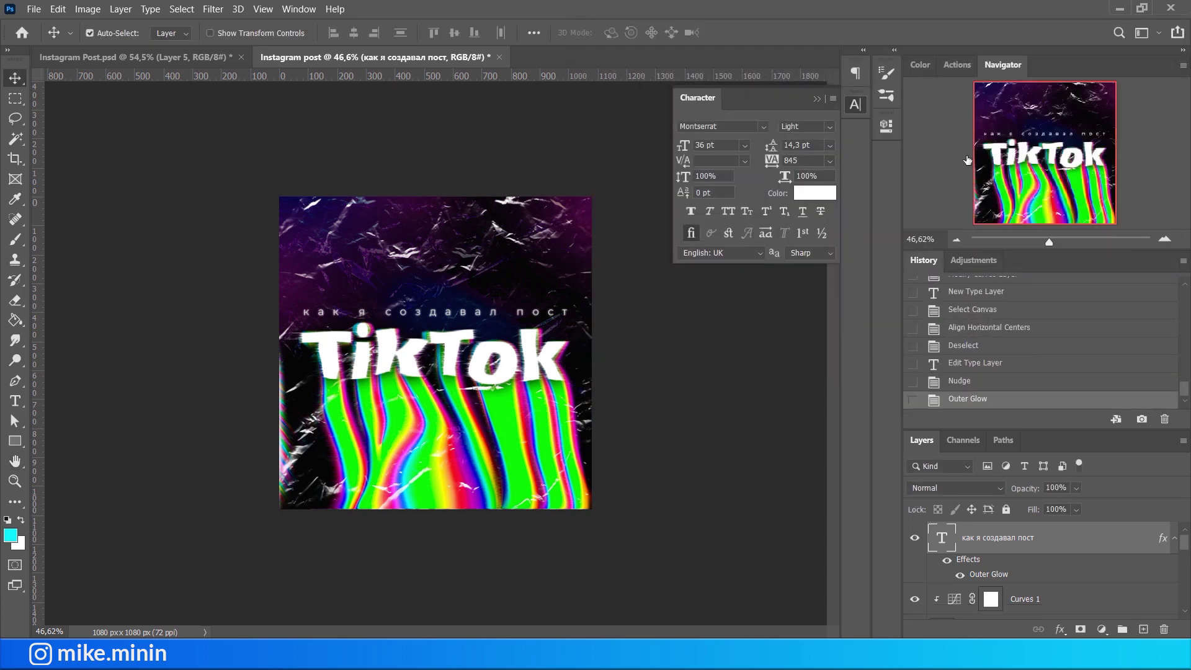
pyautogui.click(816, 98)
pyautogui.hotkey('ctrl', 'shift', 'alt', 'e')
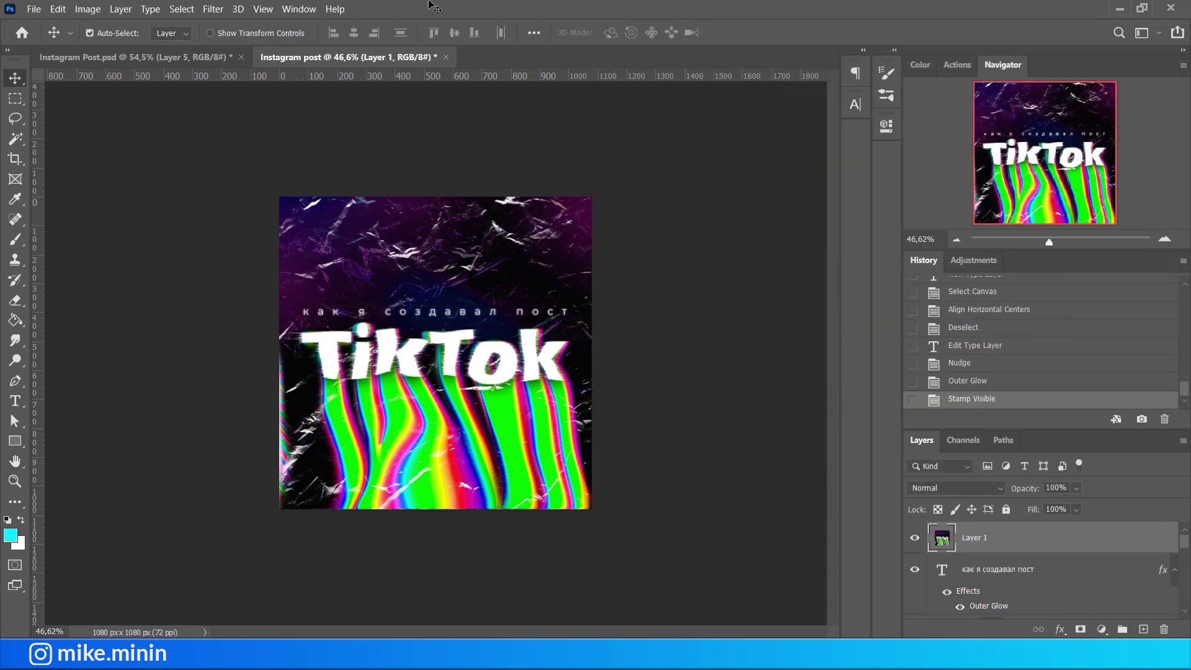
# Apply 11.55% Uniform Add Noise to Layer 1 and toggle its visibility to compare.
pyautogui.click(217, 10)
pyautogui.moveTo(225, 244)
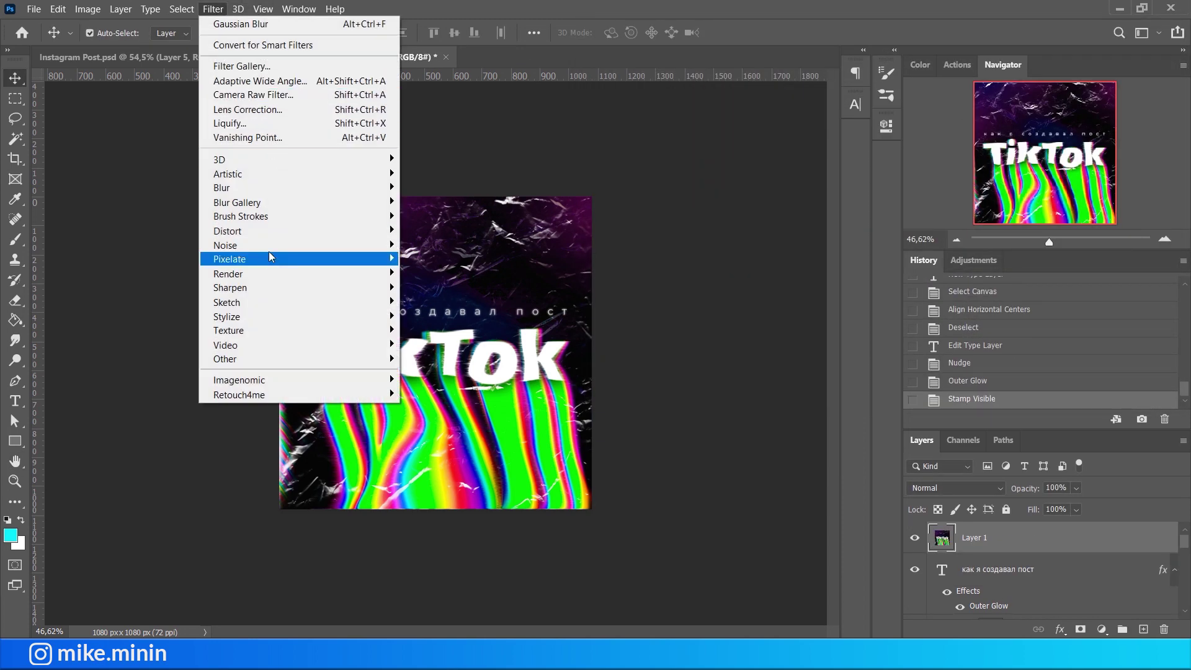
pyautogui.click(217, 9)
pyautogui.moveTo(228, 174)
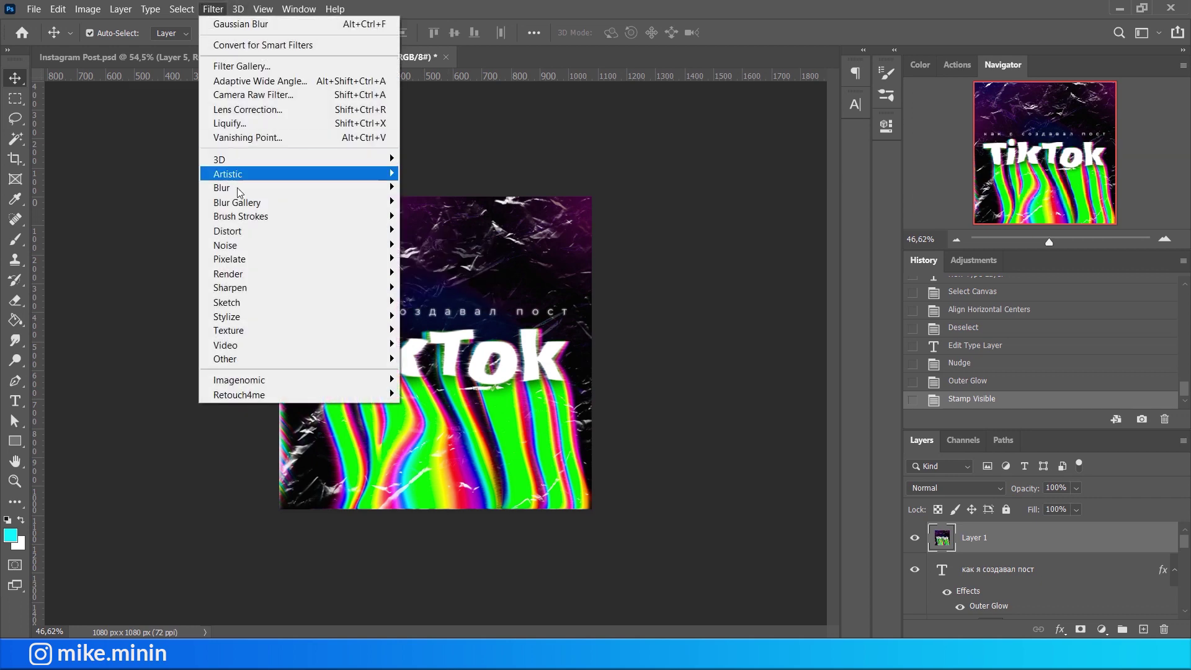
pyautogui.click(428, 245)
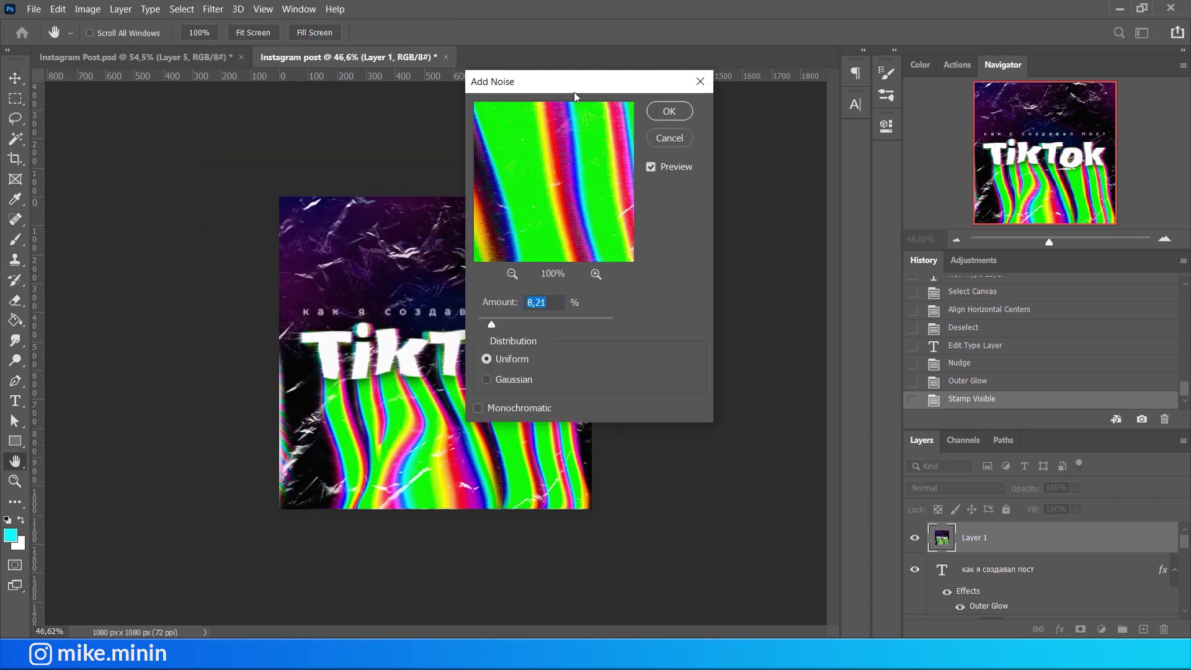
pyautogui.moveTo(671, 322); pyautogui.dragTo(668, 323)
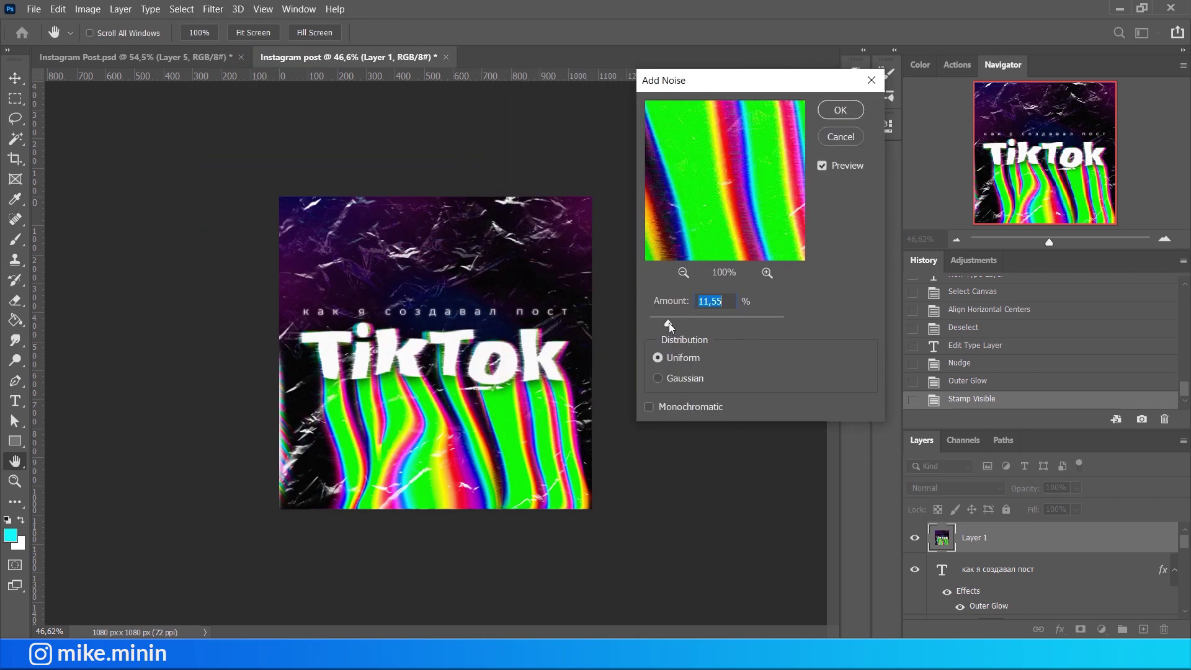
pyautogui.click(840, 110)
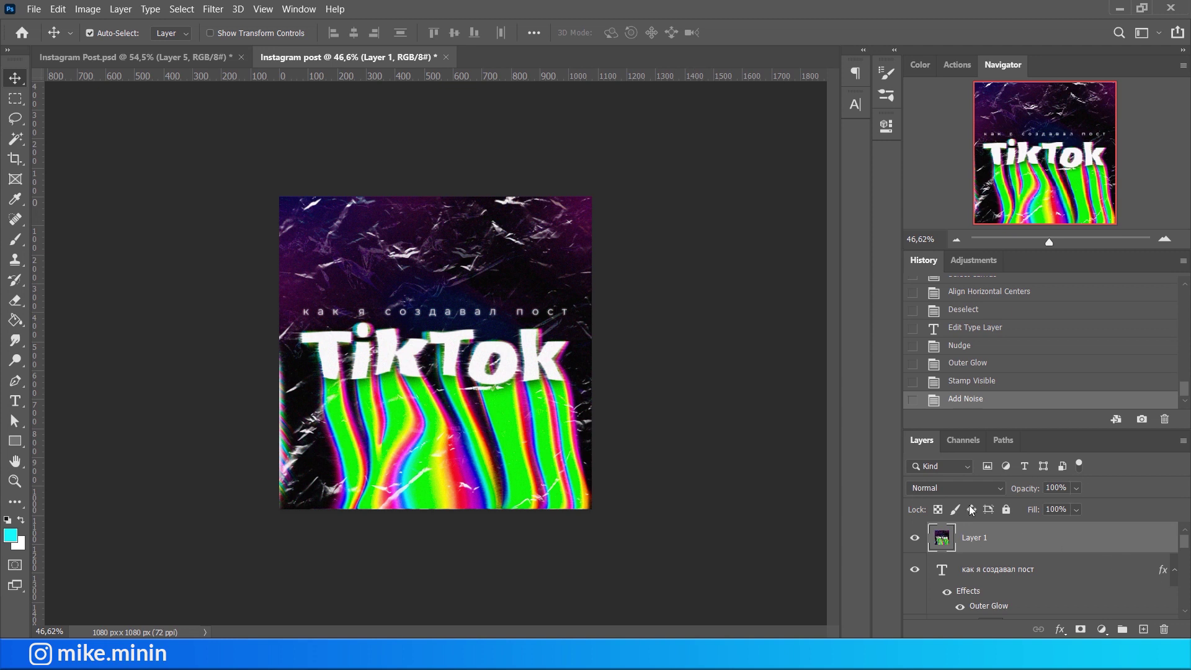
pyautogui.click(914, 537)
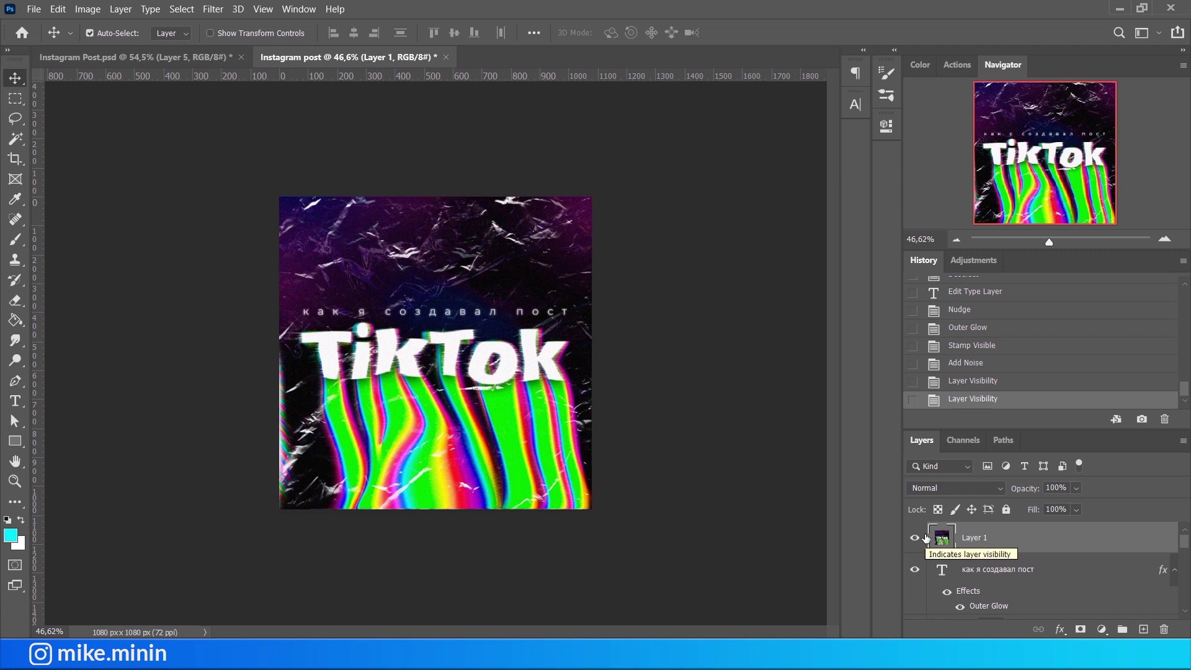